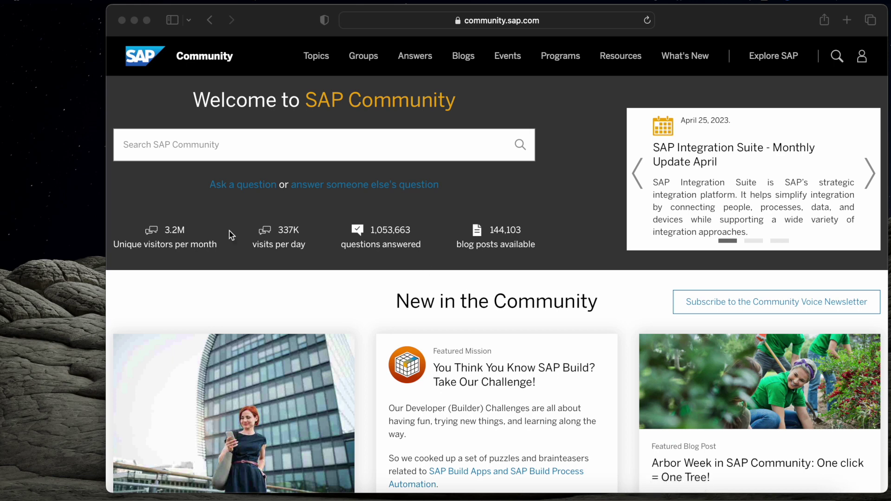
Switch to Microsoft Remote Desktop, connect to the saved PC with the account username and password, and dismiss the Shutdown Event Tracker.
{"action": "key", "text": "super+Tab"}
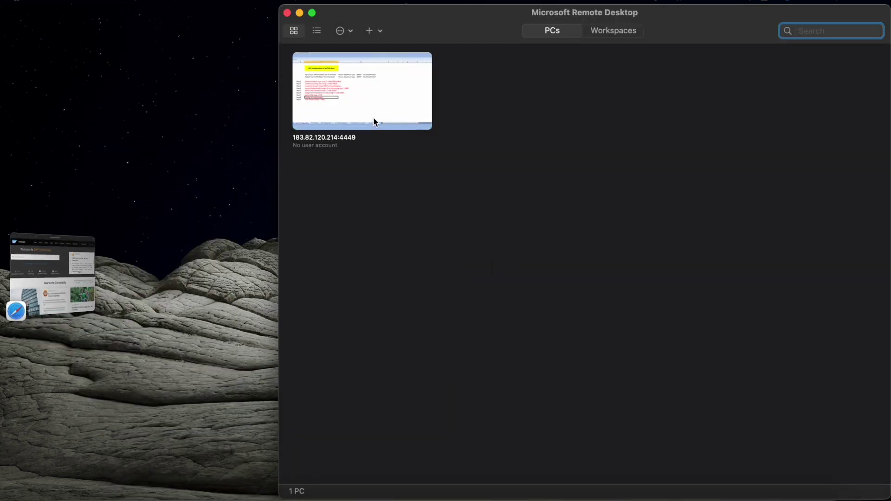
{"action": "double_click", "coordinate": [355, 101]}
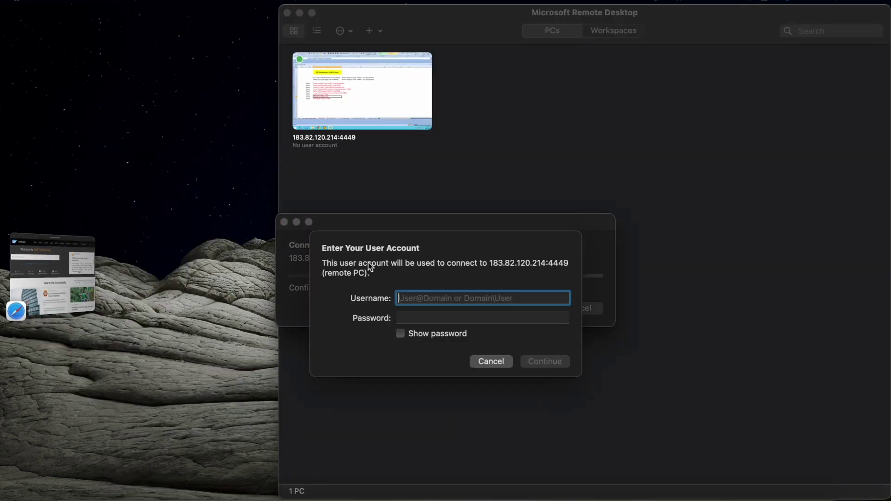
{"action": "type", "text": "s4fico2"}
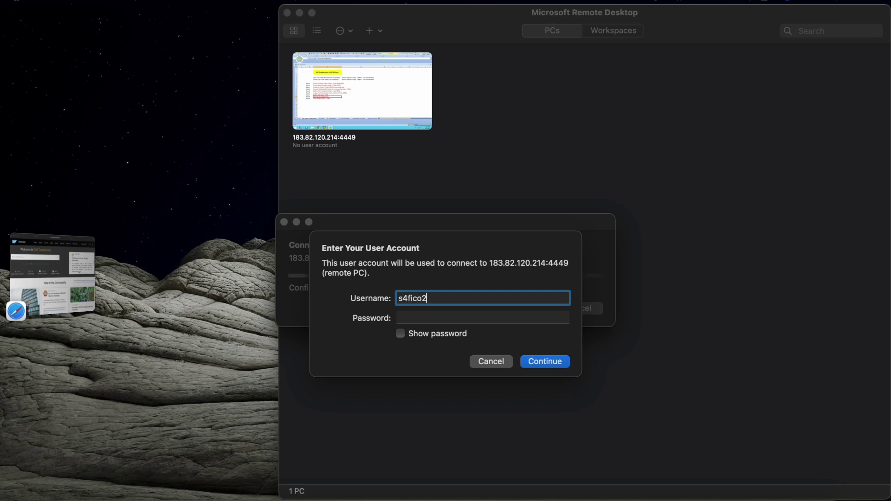
{"action": "key", "text": "Tab"}
{"action": "type", "text": "•••••••"}
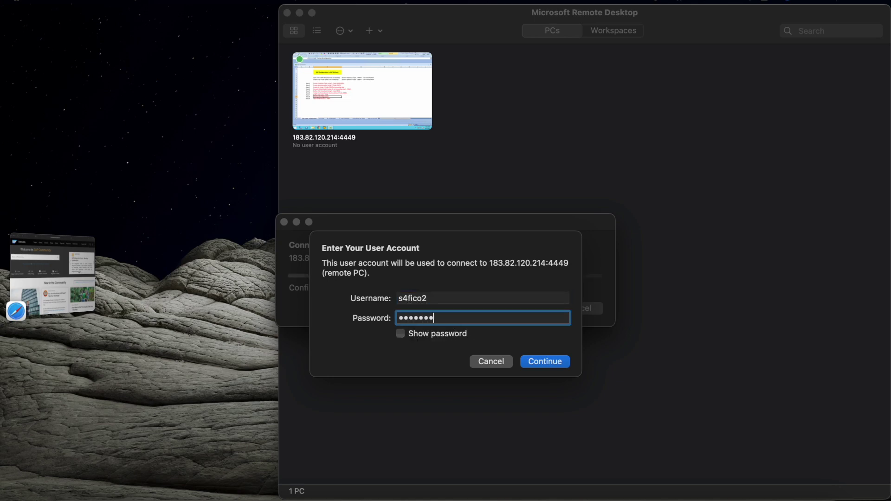
{"action": "type", "text": "•"}
{"action": "key", "text": "Return"}
{"action": "key", "text": "Return"}
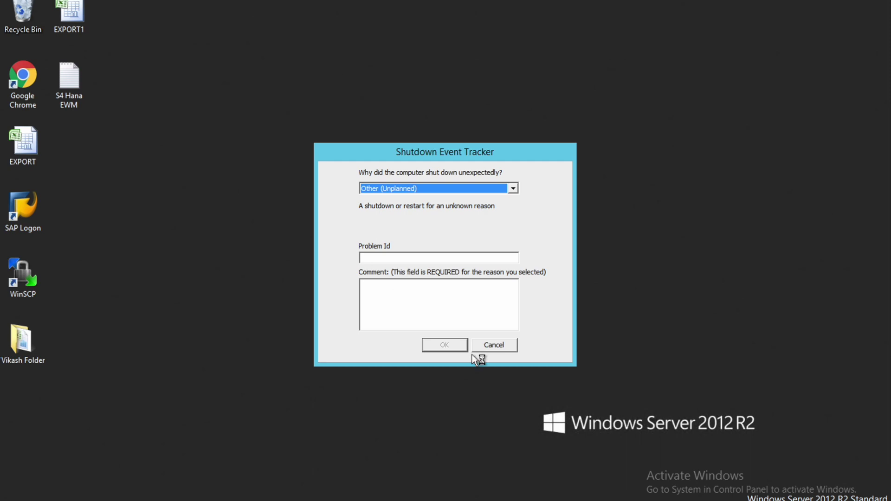
{"action": "left_click", "coordinate": [487, 347]}
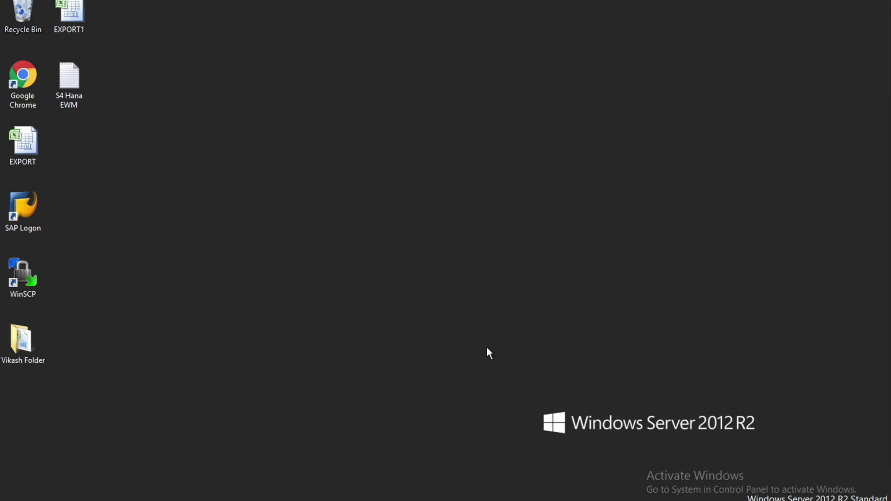
Open the SAP Structure workbook from the desktop folder and close document recovery, removing the recovered files.
{"action": "double_click", "coordinate": [21, 342]}
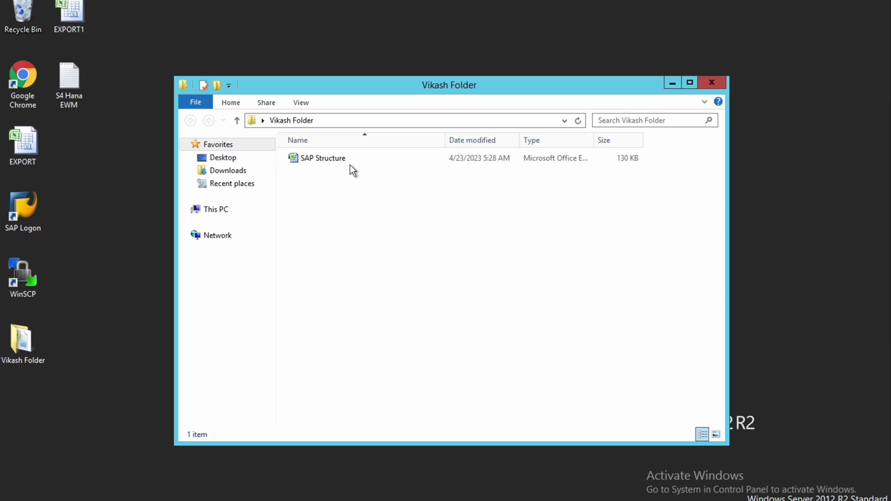
{"action": "double_click", "coordinate": [339, 159]}
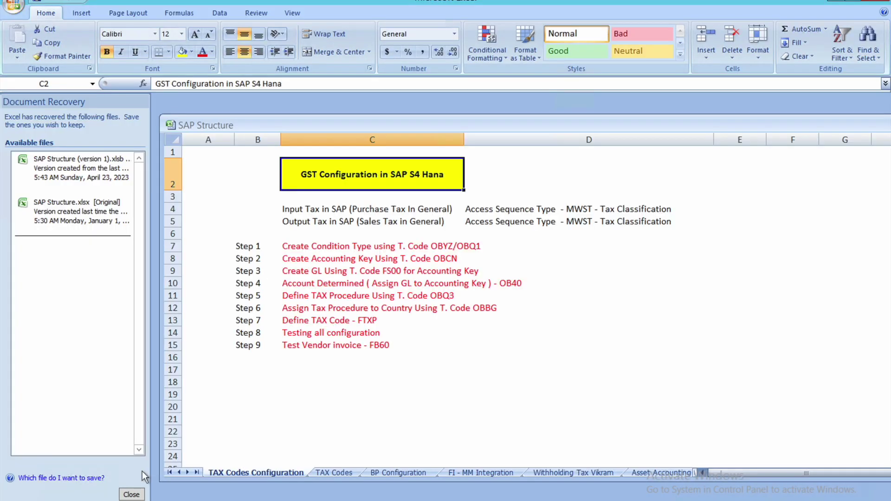
{"action": "left_click", "coordinate": [132, 494]}
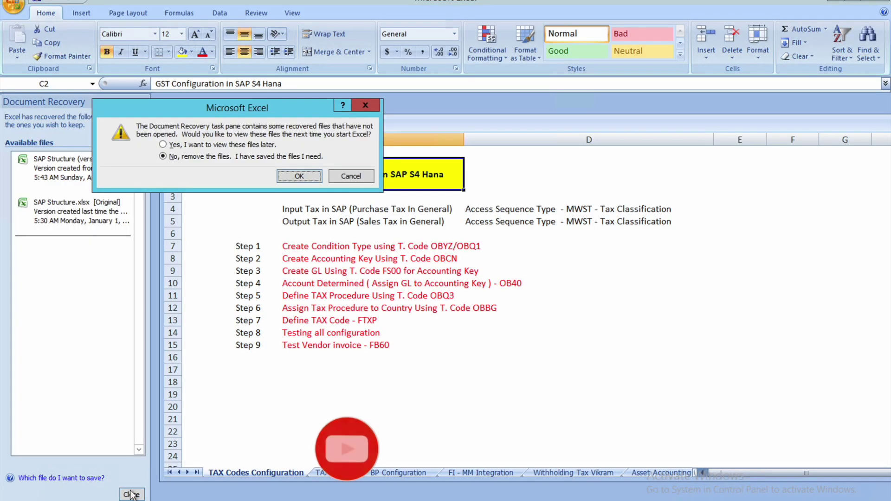
{"action": "left_click", "coordinate": [350, 176]}
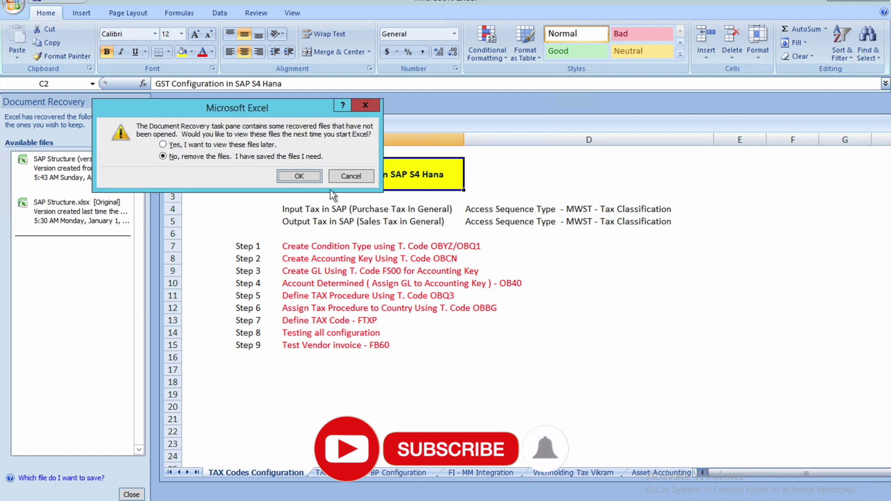
{"action": "left_click", "coordinate": [303, 175]}
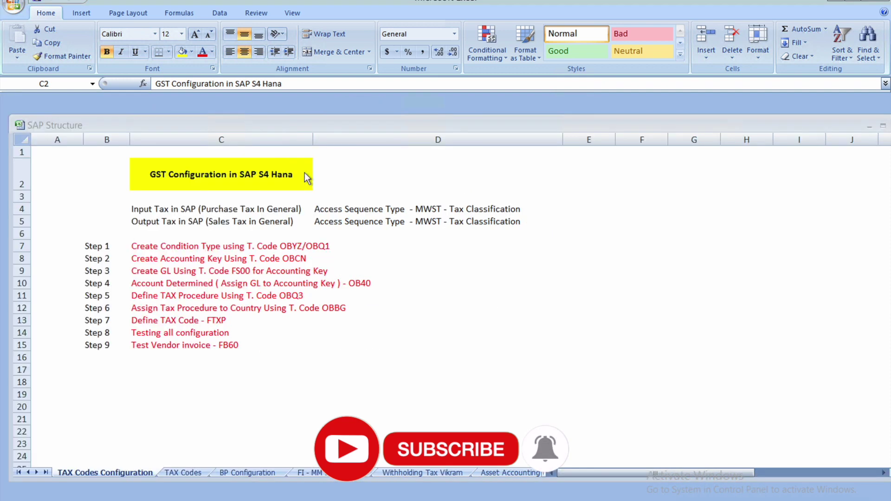
Review the first two steps in the GST configuration list, covering condition types and accounting keys.
{"action": "left_click", "coordinate": [138, 246]}
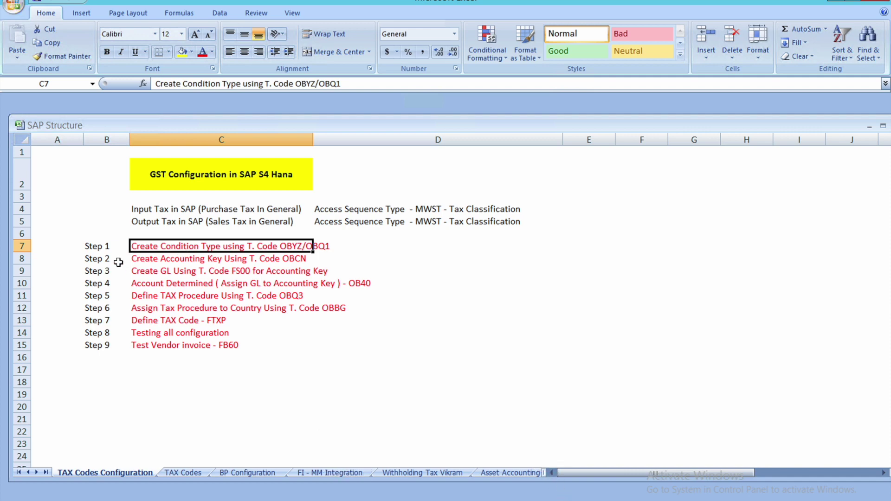
{"action": "left_click", "coordinate": [22, 259]}
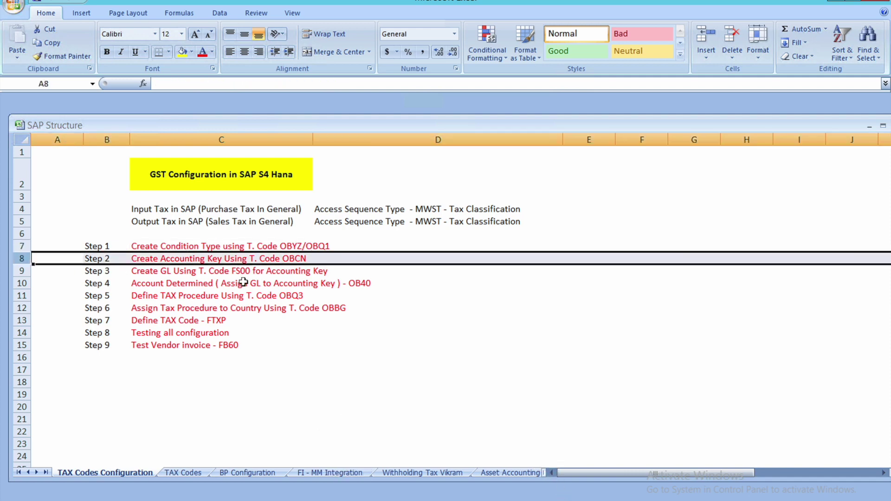
{"action": "left_click", "coordinate": [317, 261]}
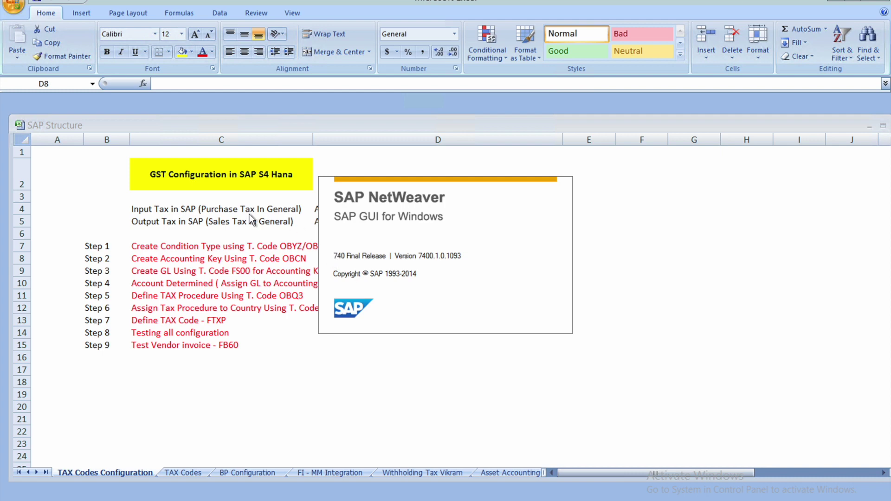
Log on to SAP client 100 with the account user and password, then collapse the Favorites folder.
{"action": "double_click", "coordinate": [297, 86]}
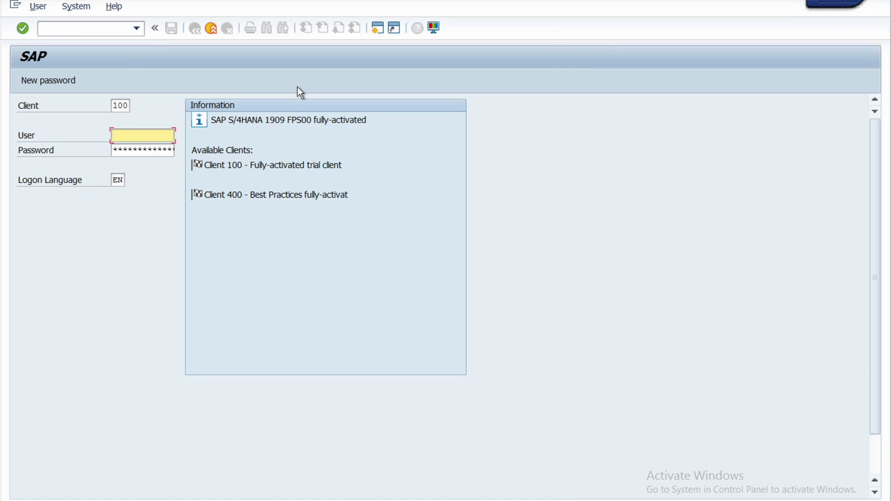
{"action": "type", "text": "s"}
{"action": "key", "text": "Down"}
{"action": "key", "text": "Tab"}
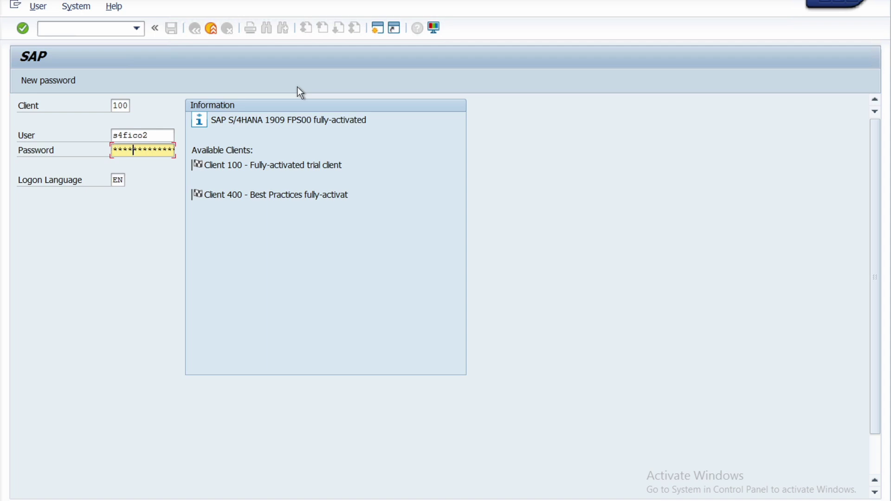
{"action": "key", "text": "Return"}
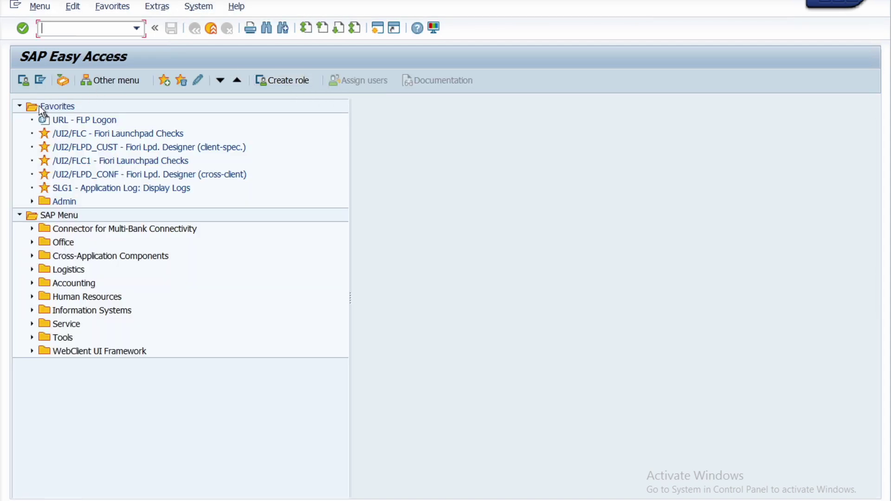
{"action": "left_click", "coordinate": [19, 106]}
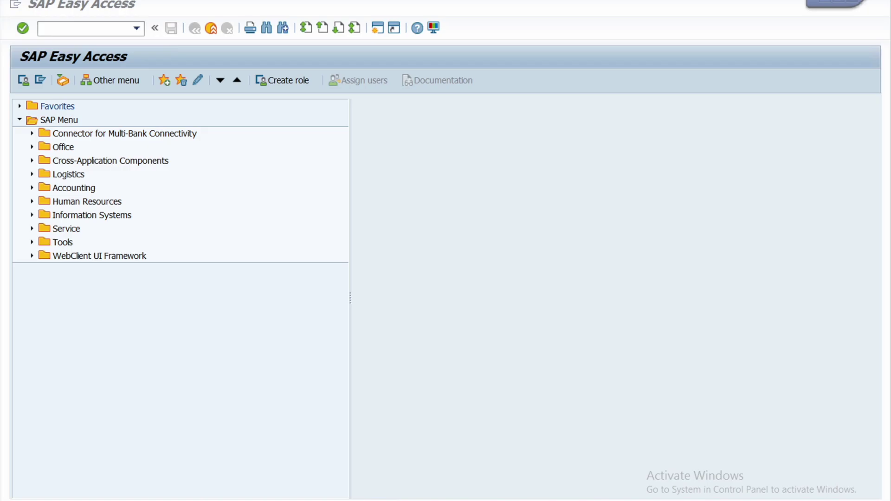
Switch back to the Excel workbook and examine the condition types for input and output tax under Step 1.
{"action": "key", "text": "alt+Tab"}
{"action": "scroll", "coordinate": [299, 342], "scroll_direction": "down", "scroll_amount": 9}
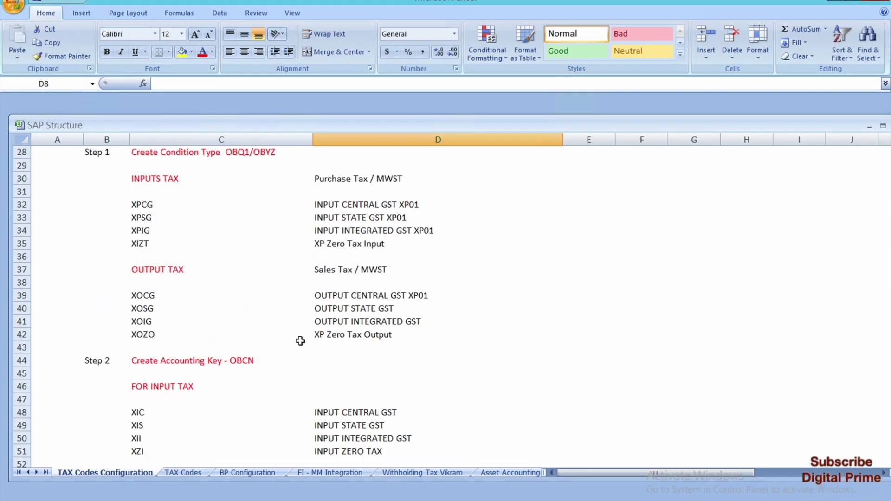
{"action": "scroll", "coordinate": [300, 341], "scroll_direction": "down", "scroll_amount": 1}
{"action": "scroll", "coordinate": [300, 341], "scroll_direction": "down", "scroll_amount": 2}
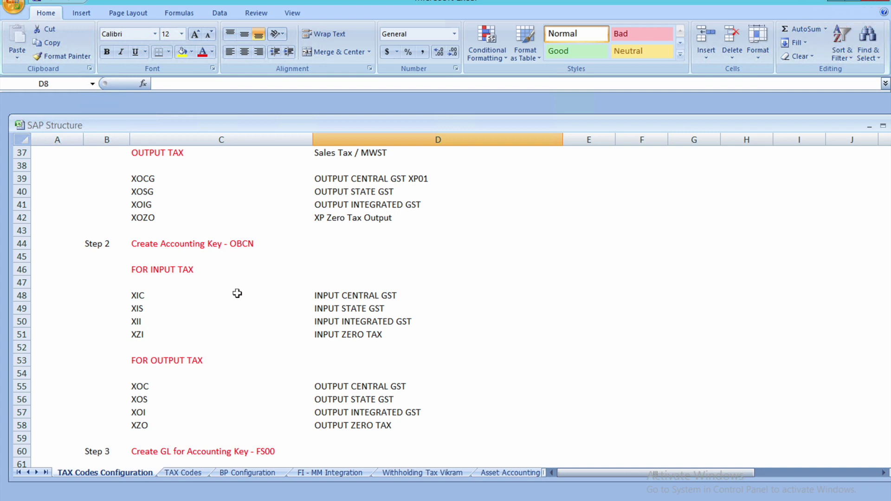
{"action": "scroll", "coordinate": [237, 377], "scroll_direction": "up", "scroll_amount": 4}
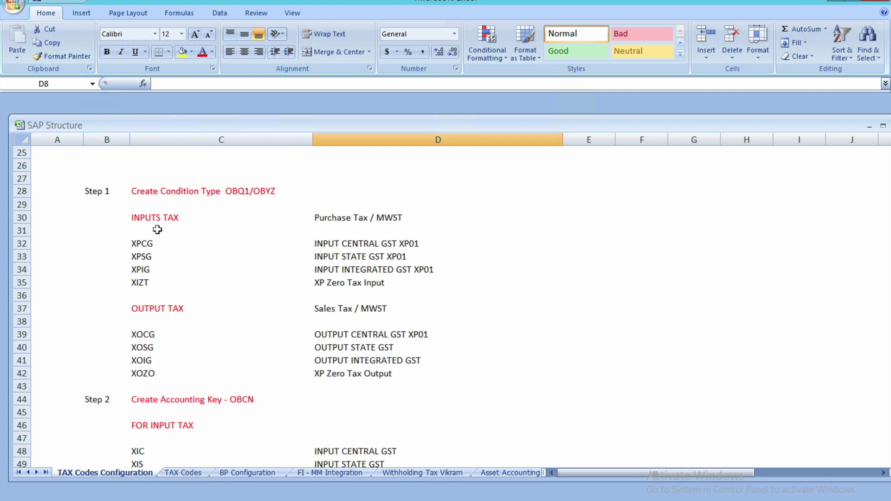
{"action": "left_click", "coordinate": [160, 196]}
{"action": "left_click", "coordinate": [158, 218]}
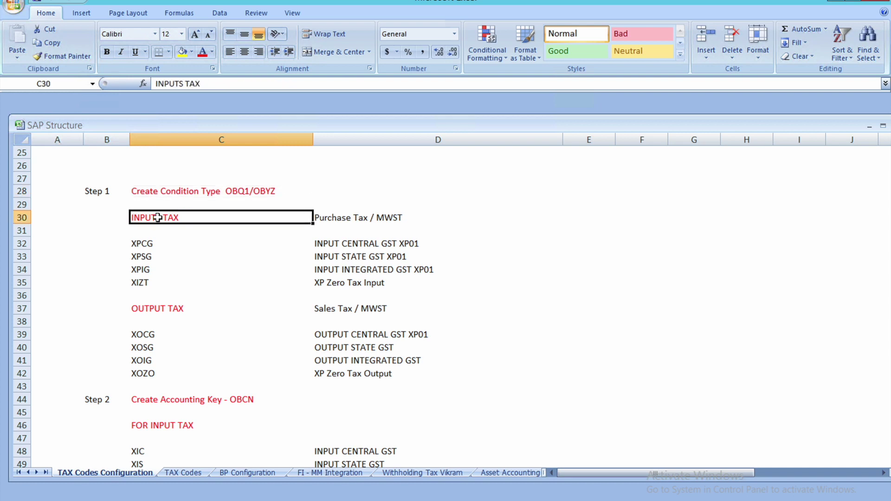
{"action": "left_click", "coordinate": [147, 312]}
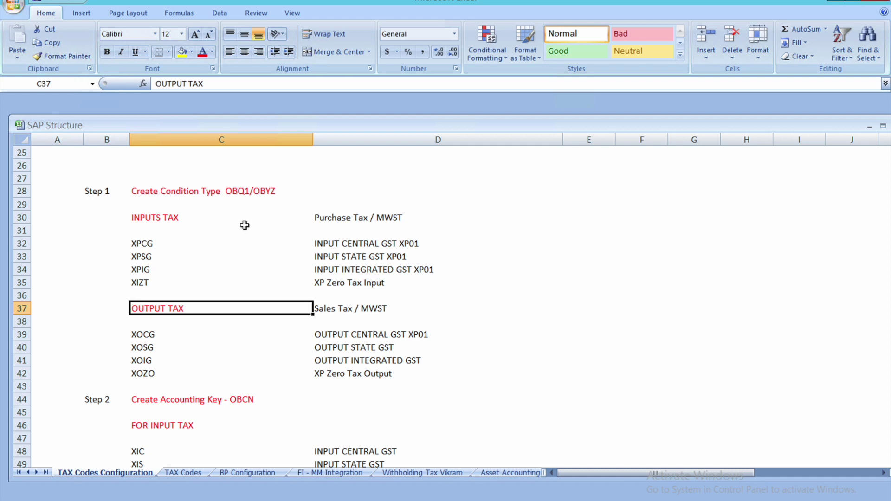
Examine the Step 2 accounting keys planned for input tax and output tax in transaction OBCN.
{"action": "scroll", "coordinate": [248, 270], "scroll_direction": "down", "scroll_amount": 5}
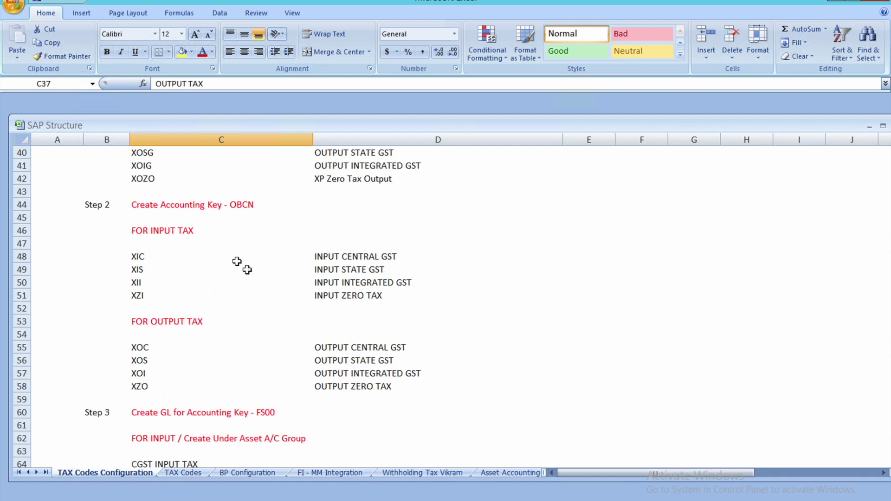
{"action": "left_click", "coordinate": [159, 206]}
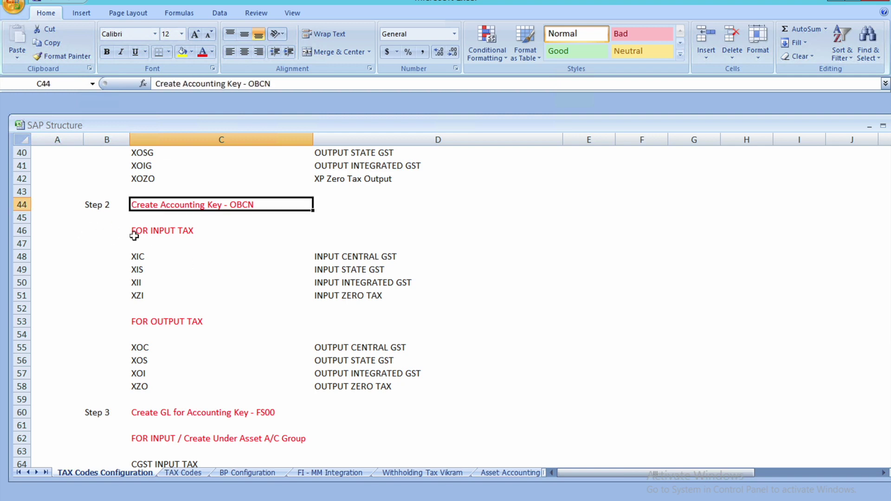
{"action": "left_click", "coordinate": [136, 251]}
{"action": "left_click_drag", "start_coordinate": [135, 251], "coordinate": [135, 298]}
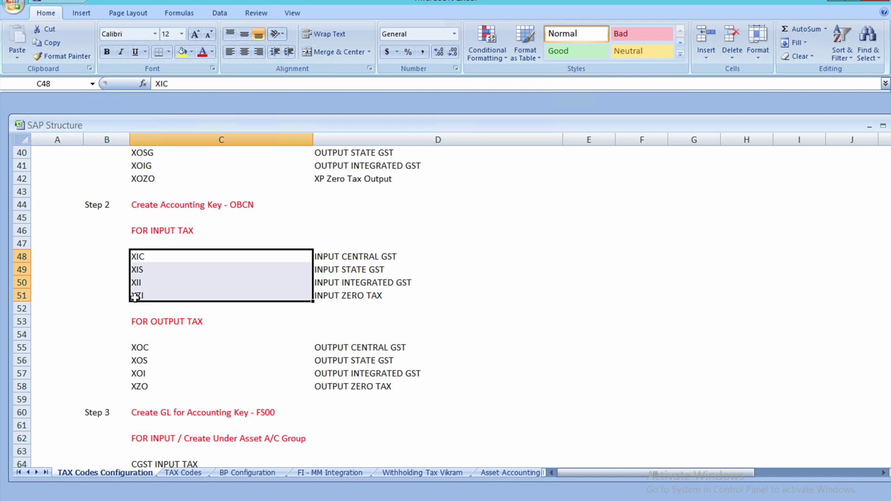
{"action": "left_click", "coordinate": [139, 344]}
{"action": "left_click_drag", "start_coordinate": [138, 367], "coordinate": [138, 386]}
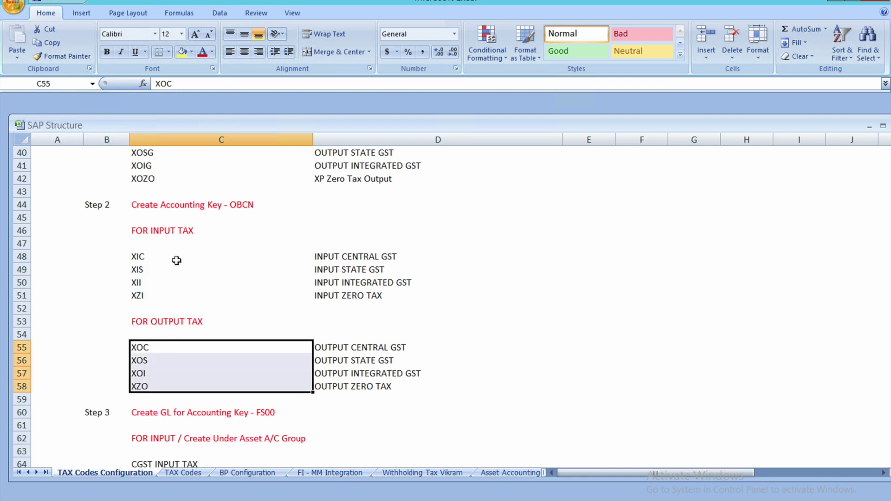
{"action": "left_click", "coordinate": [21, 205]}
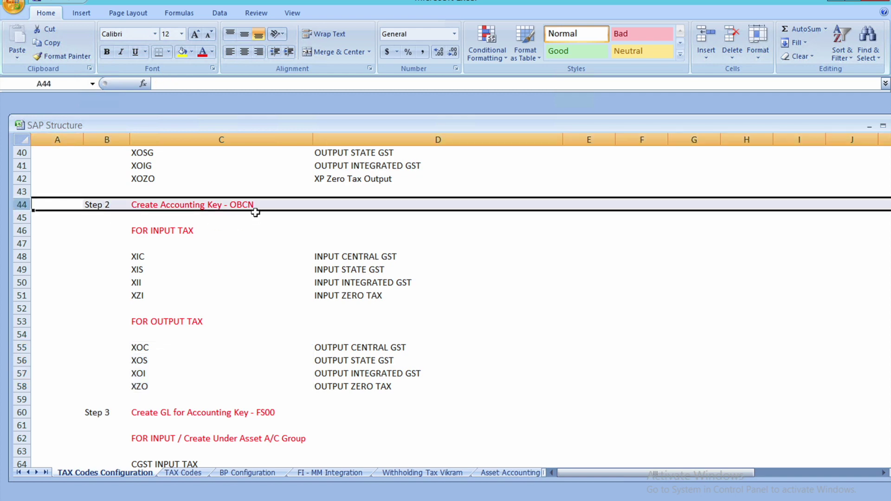
{"action": "left_click", "coordinate": [268, 241]}
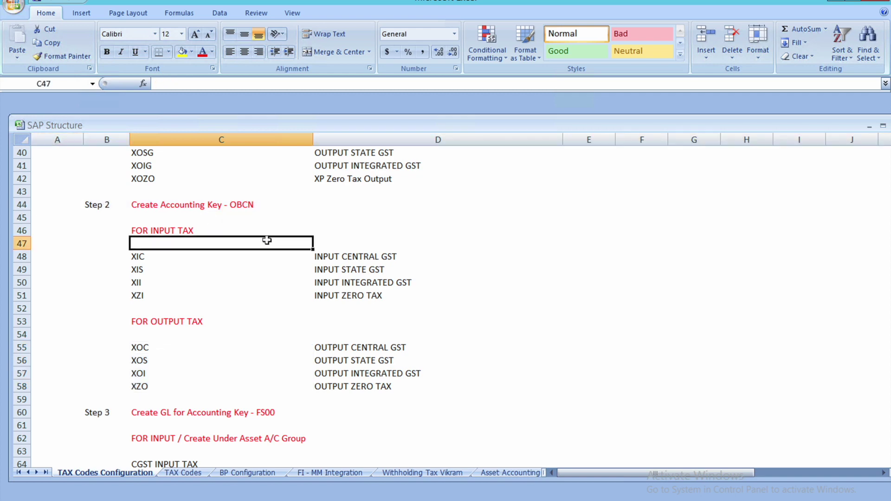
Switch to SAP Easy Access and run transaction OBCN to open the tax processing overview.
{"action": "mouse_move", "coordinate": [204, 499]}
{"action": "left_click", "coordinate": [233, 474]}
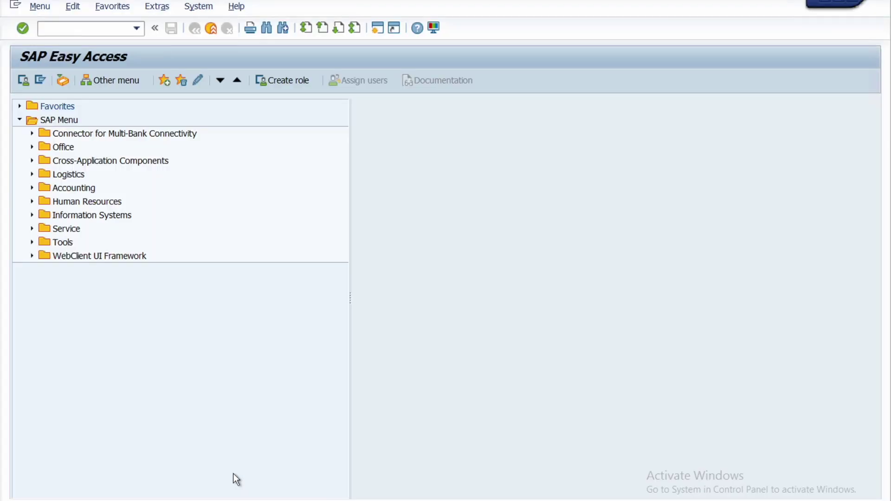
{"action": "left_click", "coordinate": [81, 30]}
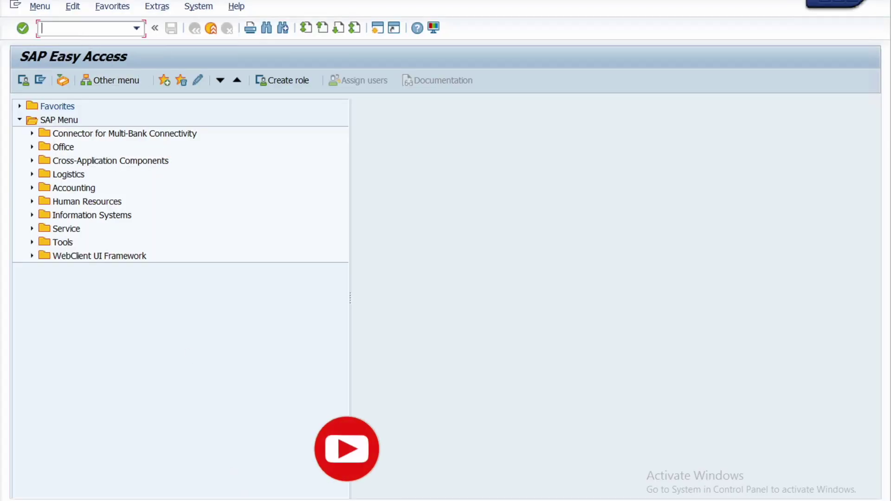
{"action": "type", "text": "OBCN"}
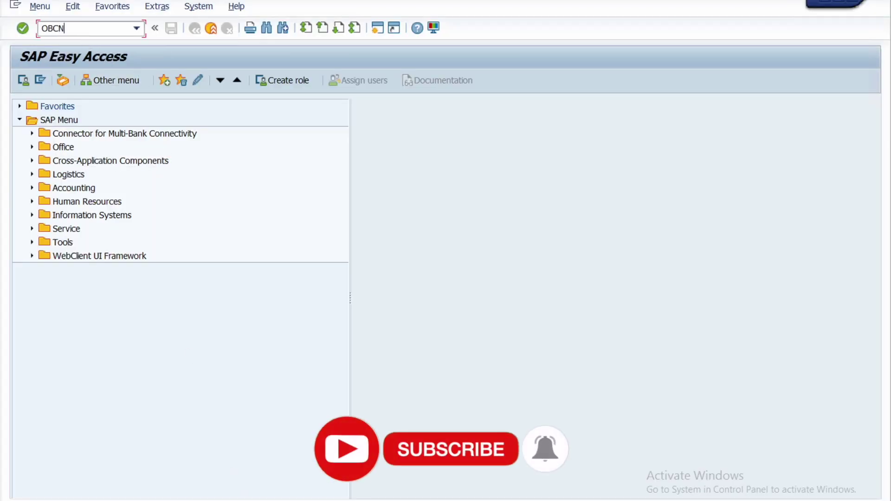
{"action": "key", "text": "Return"}
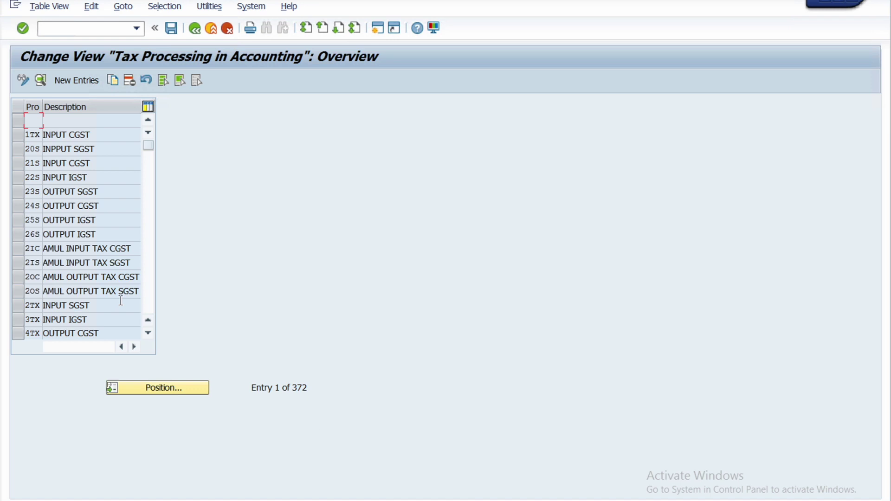
Position the tax processing list at process key DP.
{"action": "left_click", "coordinate": [143, 388]}
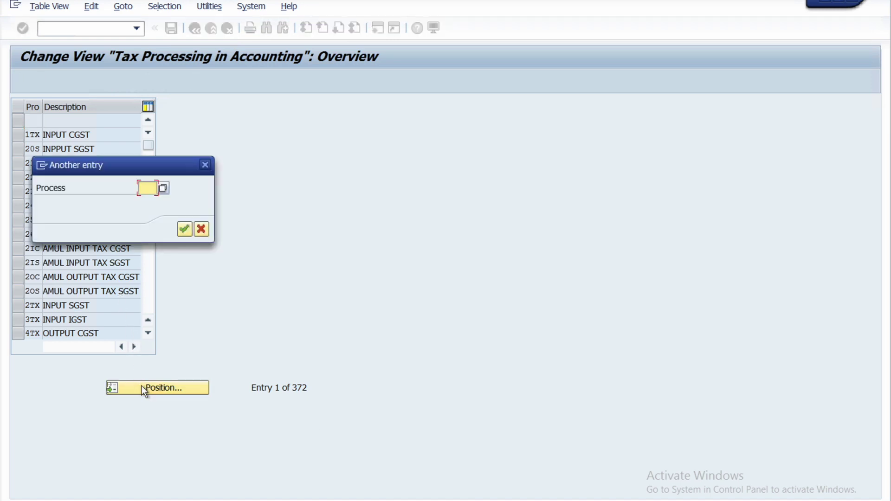
{"action": "type", "text": "DP"}
{"action": "key", "text": "Return"}
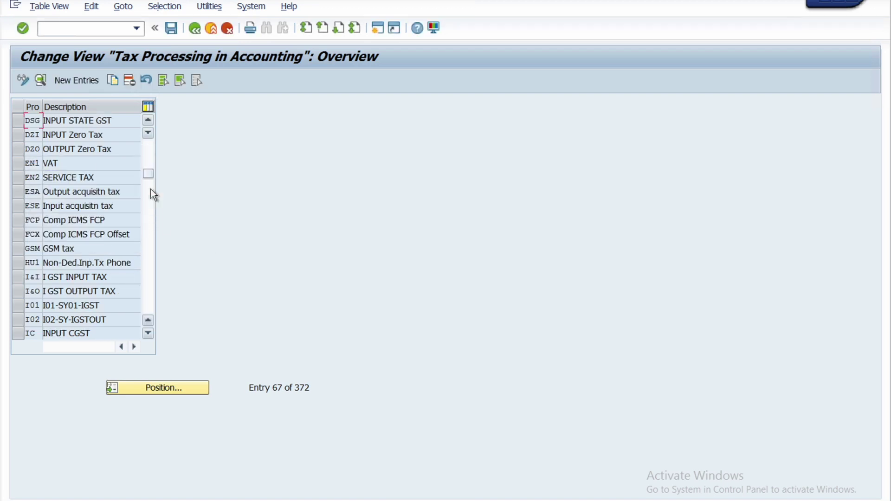
Examine the details of the DSG input state GST process key, then return to the overview and deselect it.
{"action": "left_click", "coordinate": [19, 122]}
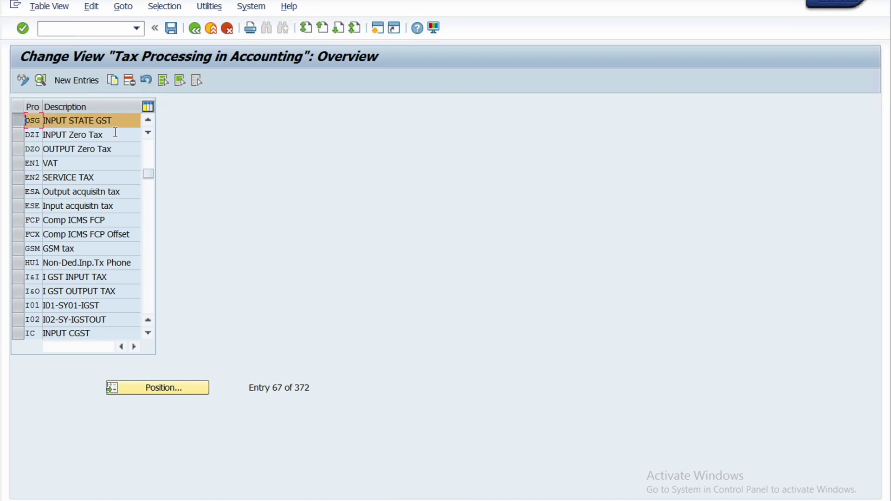
{"action": "left_click", "coordinate": [41, 80]}
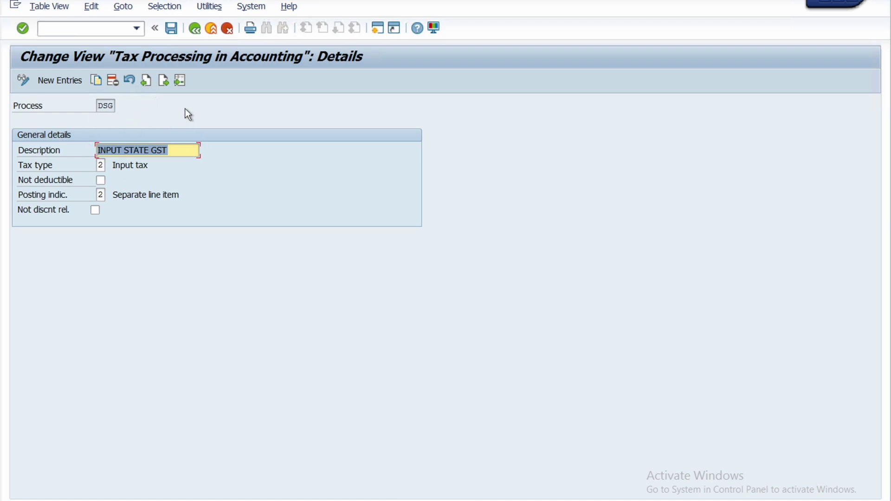
{"action": "left_click", "coordinate": [194, 31]}
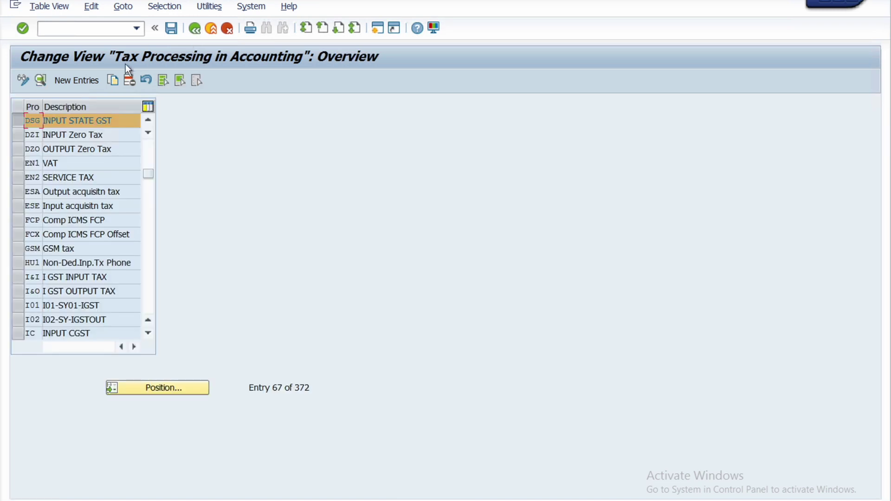
{"action": "left_click", "coordinate": [18, 121]}
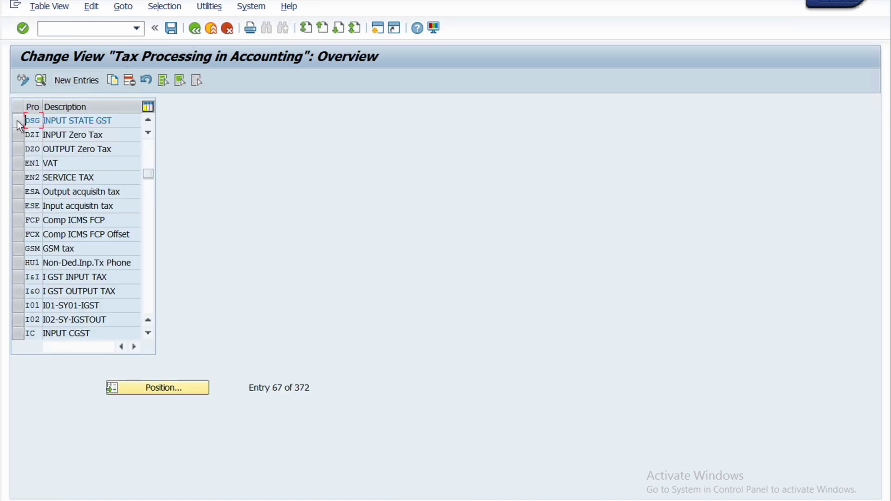
Start a new tax processing entry and enter the process key XIC from the Excel workbook's Step 2 list.
{"action": "left_click", "coordinate": [73, 81]}
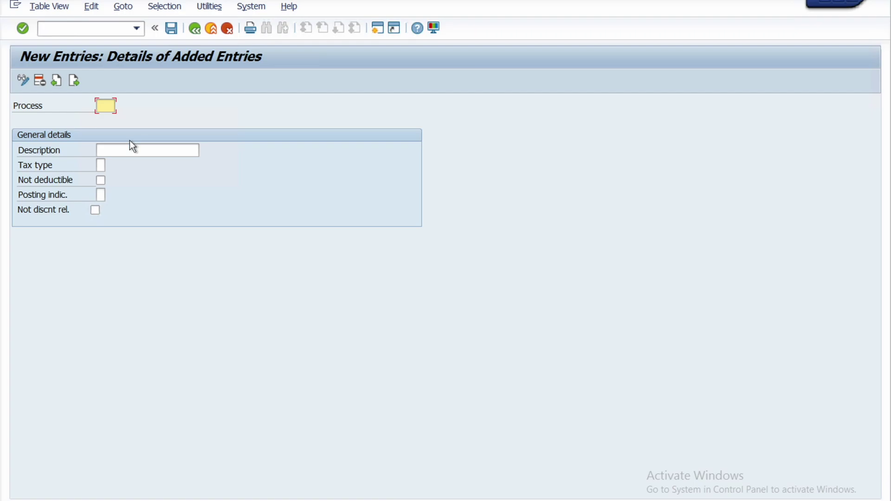
{"action": "key", "text": "alt+Tab"}
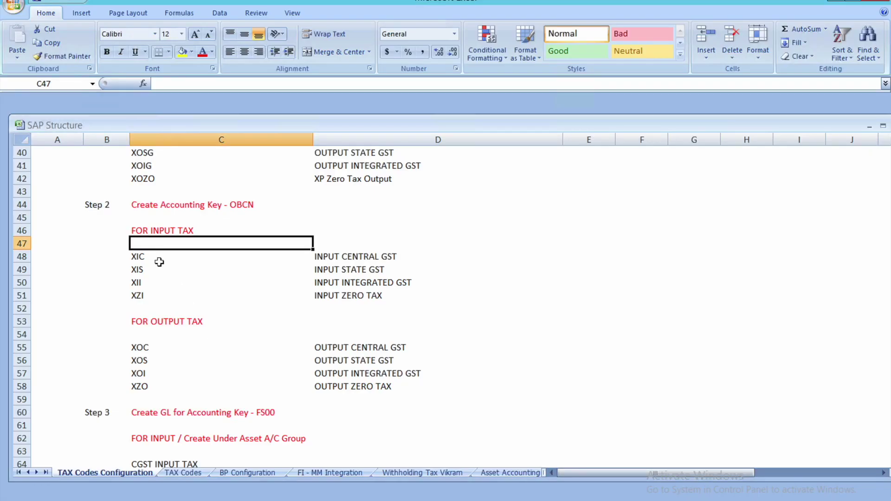
{"action": "left_click", "coordinate": [143, 257]}
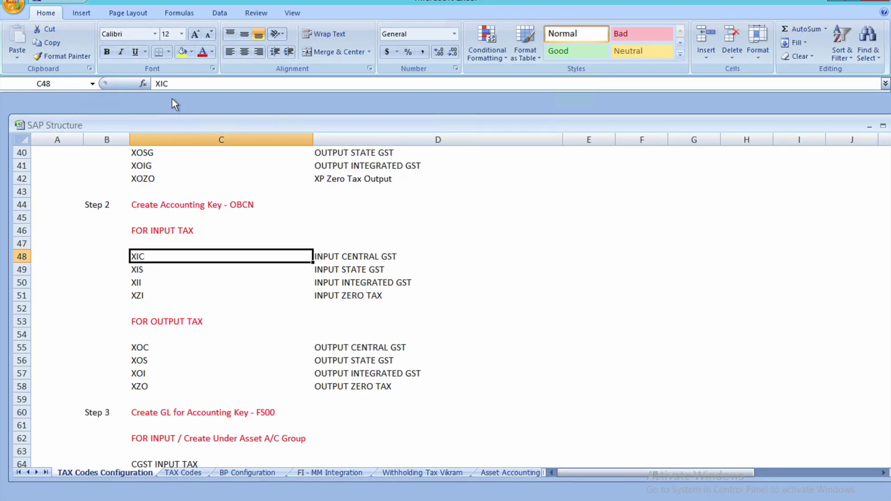
{"action": "left_click_drag", "start_coordinate": [166, 84], "coordinate": [156, 84]}
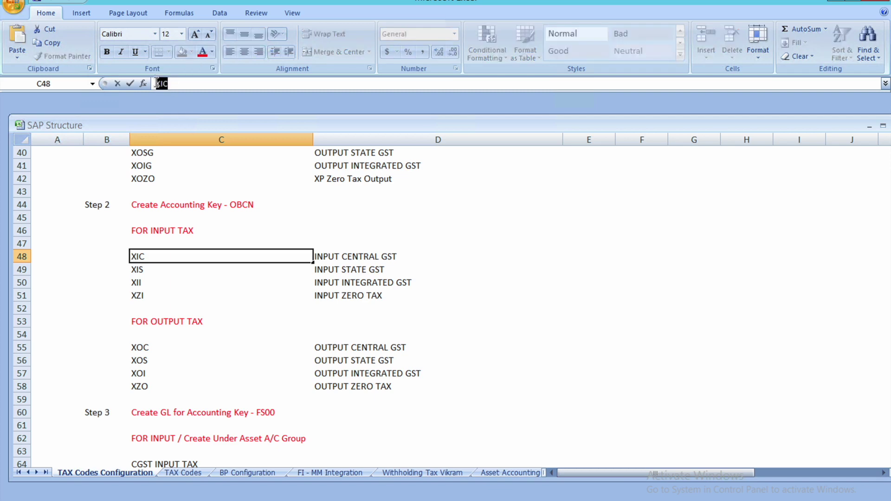
{"action": "left_click", "coordinate": [199, 492]}
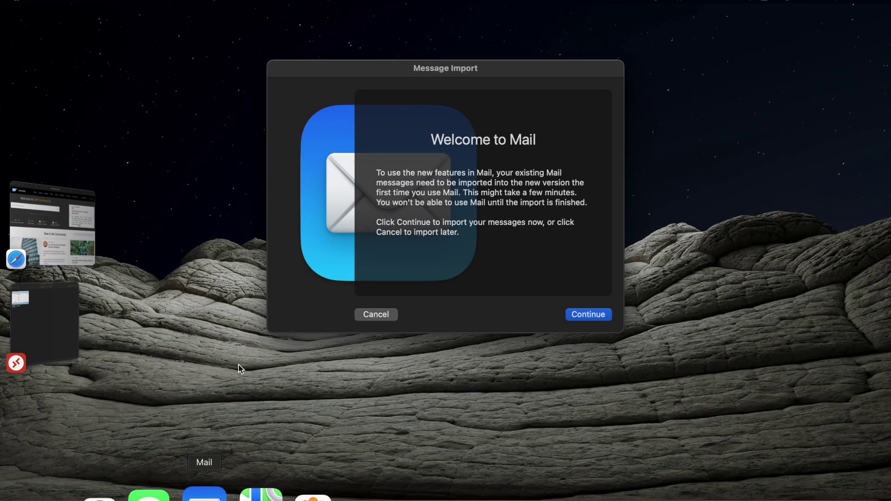
{"action": "left_click", "coordinate": [380, 314]}
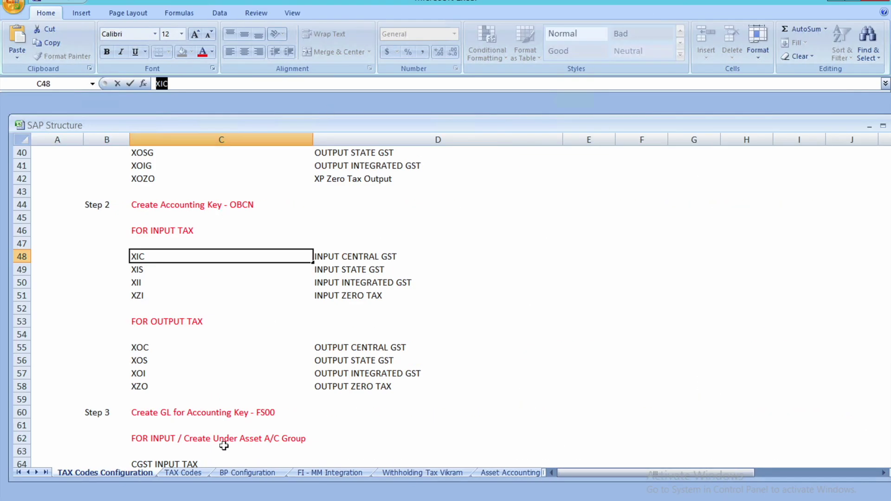
{"action": "left_click", "coordinate": [252, 484]}
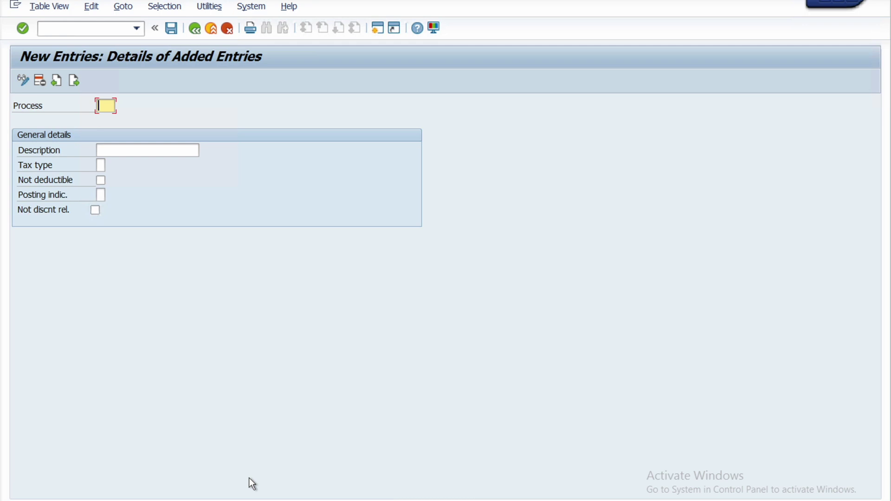
{"action": "type", "text": "XIC"}
Copy the description INPUT CENTRAL GST from cell D48 of the workbook into the new SAP entry's description.
{"action": "key", "text": "alt+Tab"}
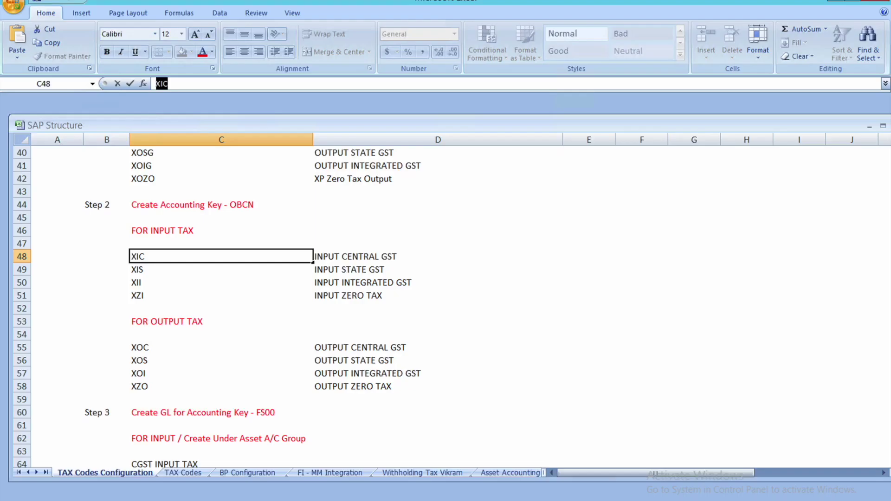
{"action": "left_click", "coordinate": [329, 268]}
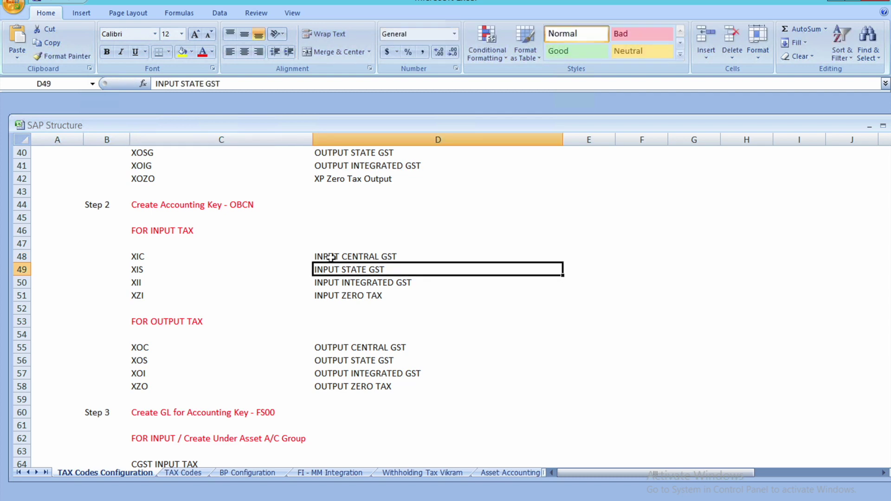
{"action": "left_click", "coordinate": [325, 256]}
{"action": "left_click", "coordinate": [213, 83]}
{"action": "triple_click", "coordinate": [213, 83]}
{"action": "key", "text": "ctrl+c"}
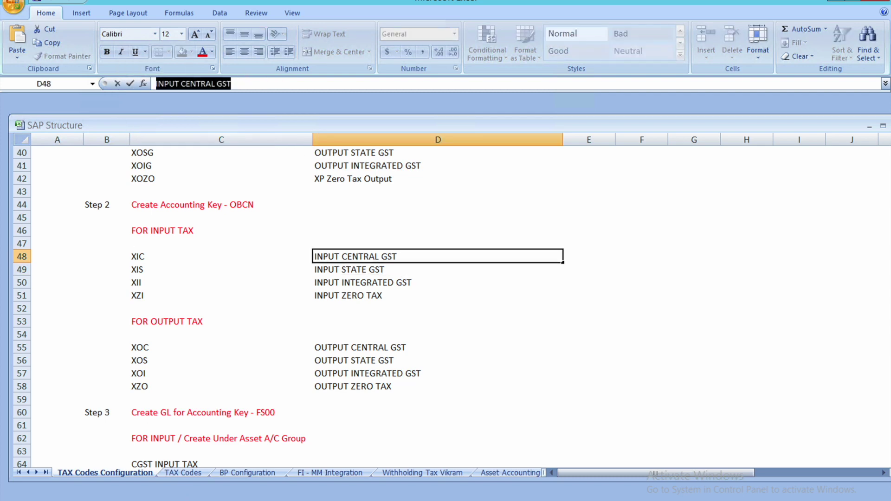
{"action": "left_click", "coordinate": [247, 470]}
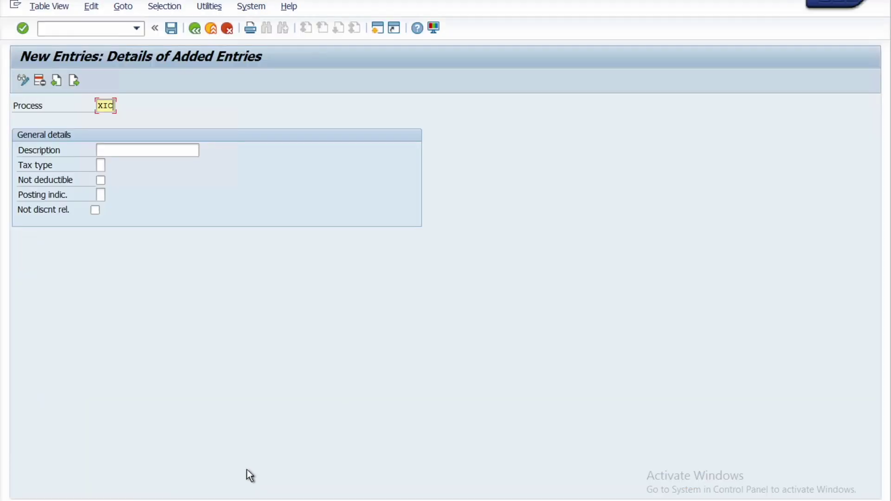
{"action": "left_click", "coordinate": [142, 154]}
{"action": "key", "text": "ctrl+v"}
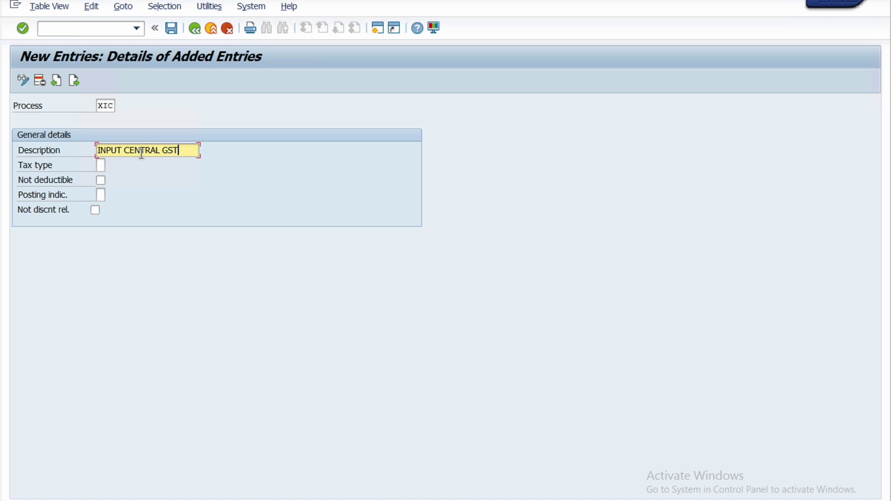
Set the new entry's tax type to 2, Input tax.
{"action": "left_click", "coordinate": [101, 164]}
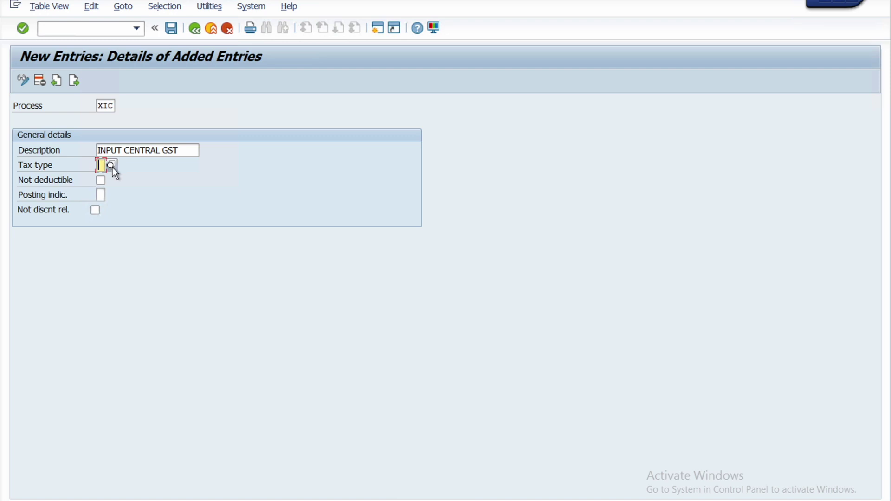
{"action": "left_click", "coordinate": [112, 166]}
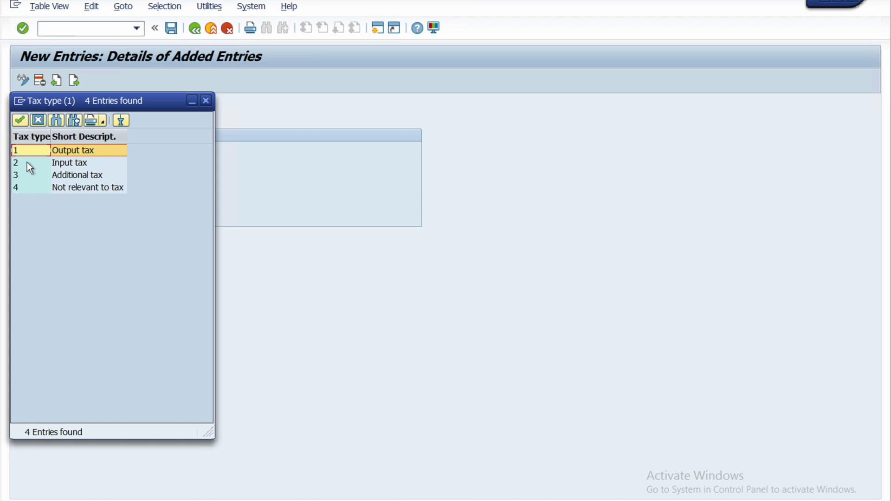
{"action": "left_click", "coordinate": [36, 163]}
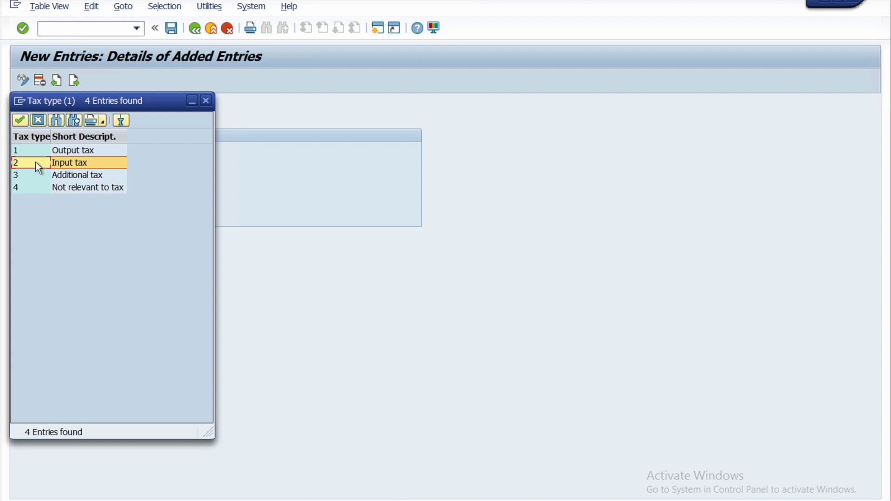
{"action": "double_click", "coordinate": [53, 162]}
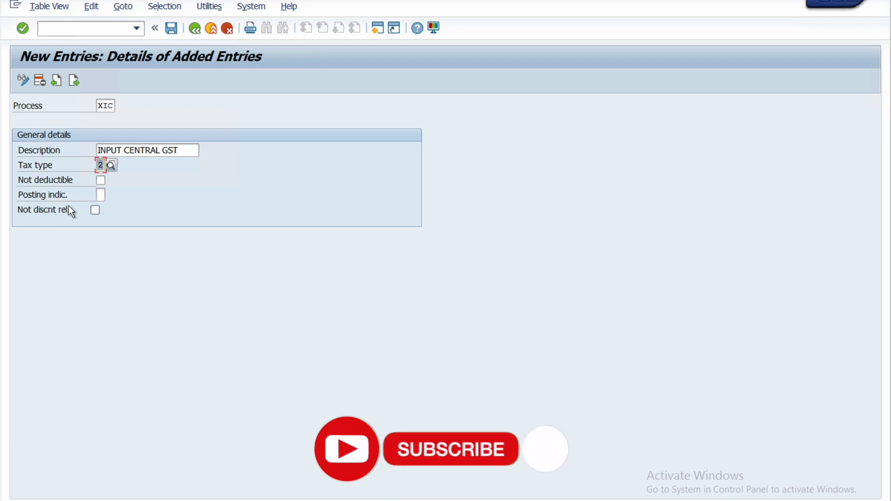
Set the new entry's posting indicator to 2, Separate line item.
{"action": "left_click", "coordinate": [101, 195]}
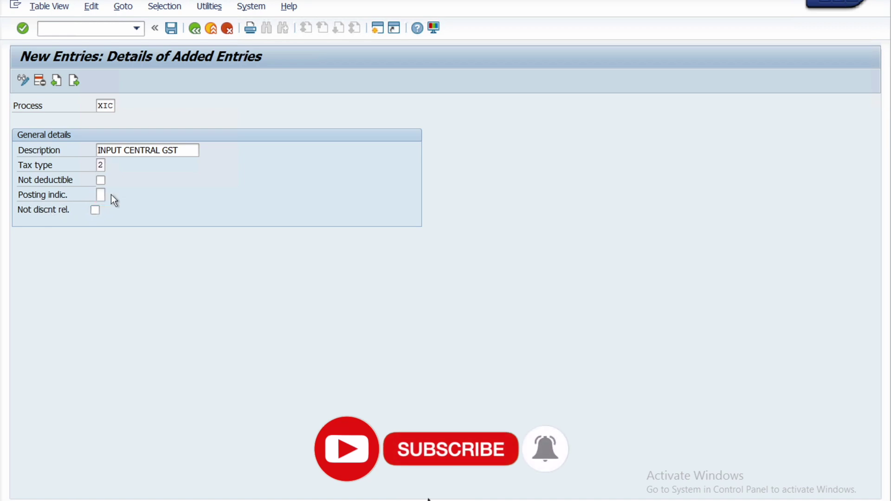
{"action": "left_click", "coordinate": [110, 195]}
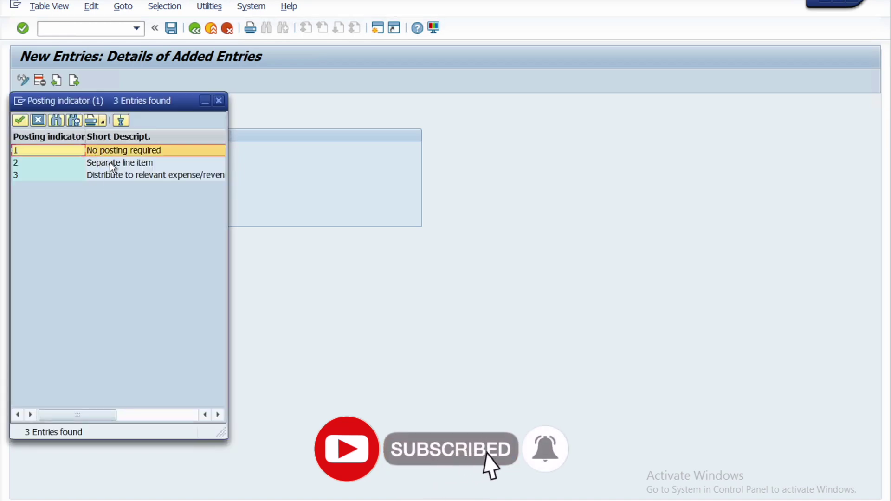
{"action": "left_click", "coordinate": [121, 163]}
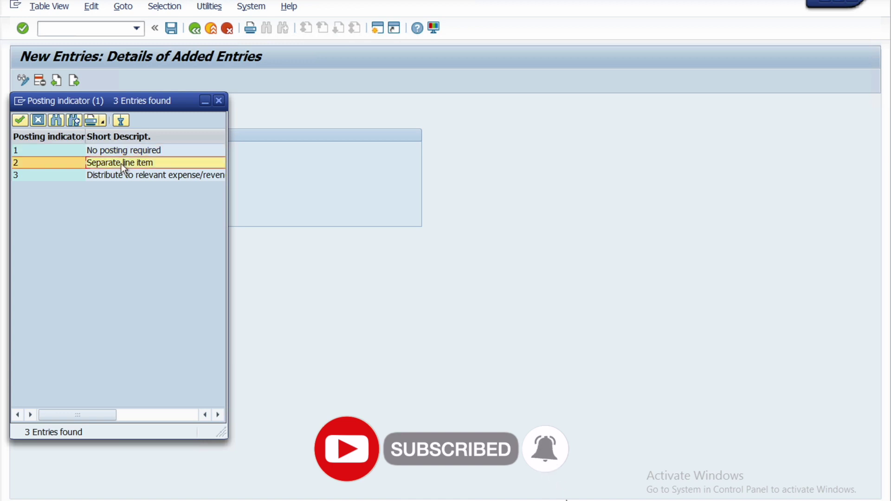
{"action": "double_click", "coordinate": [121, 163]}
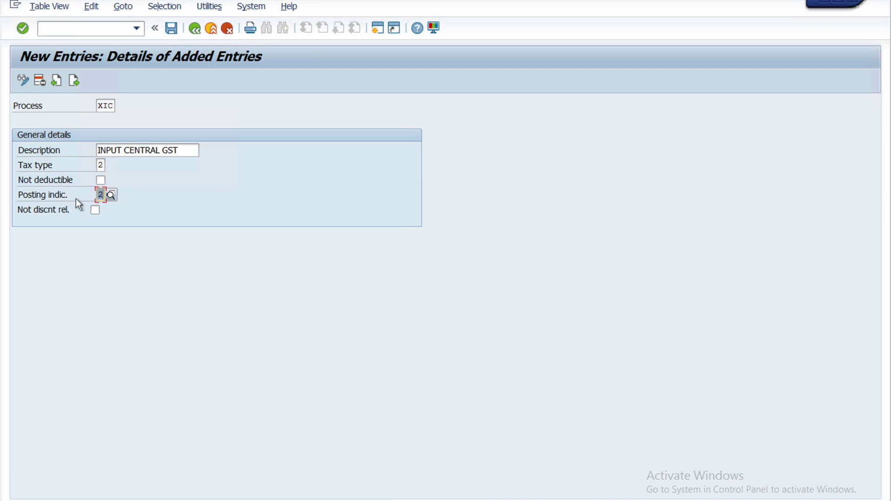
{"action": "left_click", "coordinate": [112, 196]}
{"action": "left_click", "coordinate": [91, 164]}
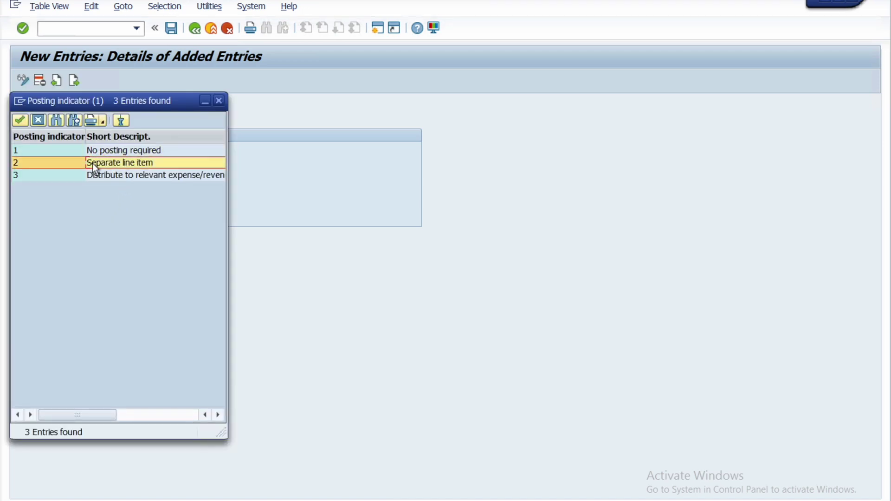
{"action": "double_click", "coordinate": [93, 164]}
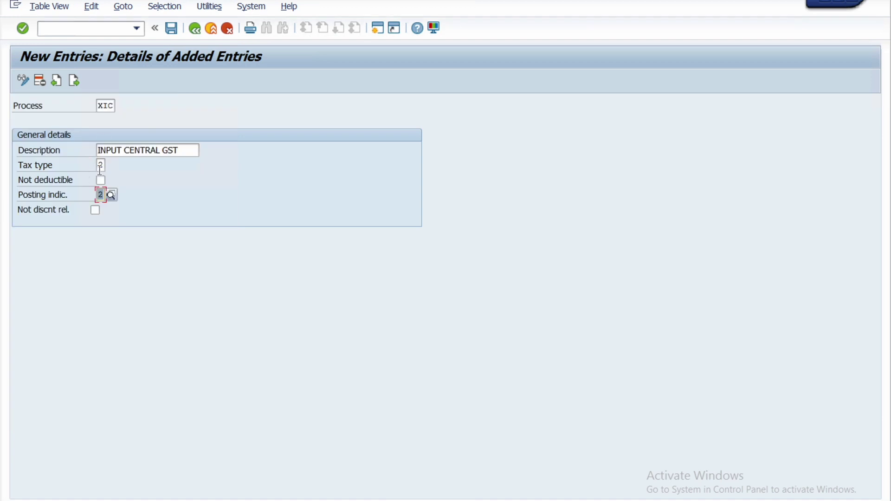
Try to save the entry, and change its process key to XPC.
{"action": "left_click", "coordinate": [176, 30]}
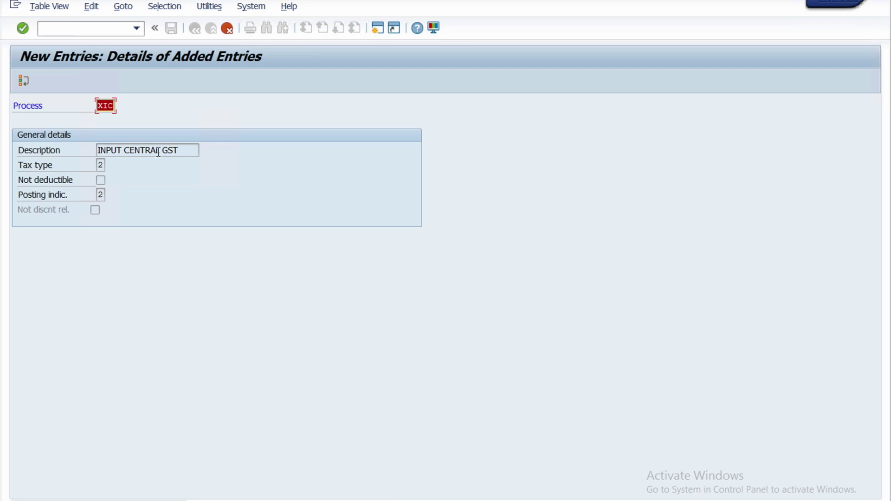
{"action": "left_click", "coordinate": [108, 106]}
{"action": "key", "text": "BackSpace"}
{"action": "type", "text": "P"}
{"action": "key", "text": "Return"}
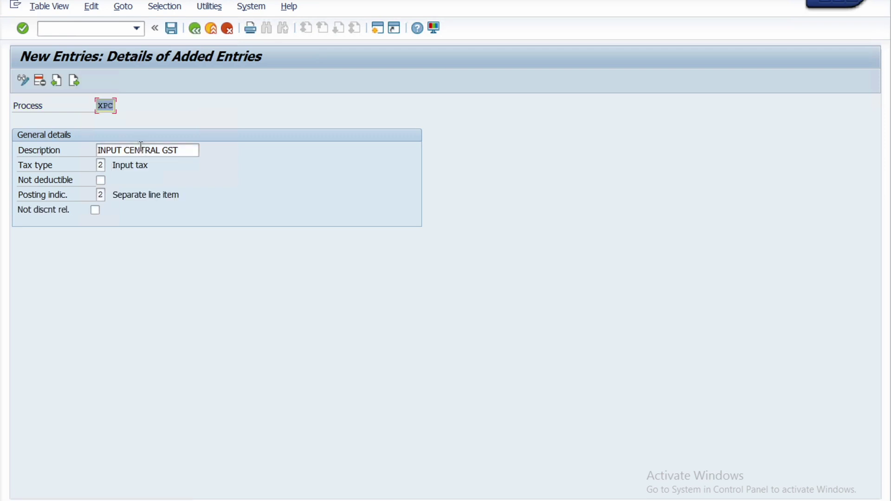
Save the XPC entry under the proposed Xprime Private Limited customizing request and return to the tax processing overview.
{"action": "left_click", "coordinate": [171, 29]}
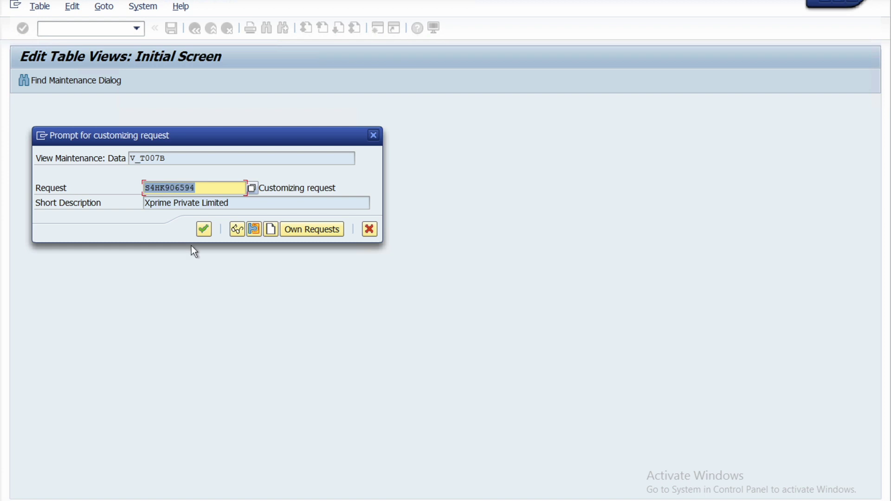
{"action": "left_click", "coordinate": [203, 230]}
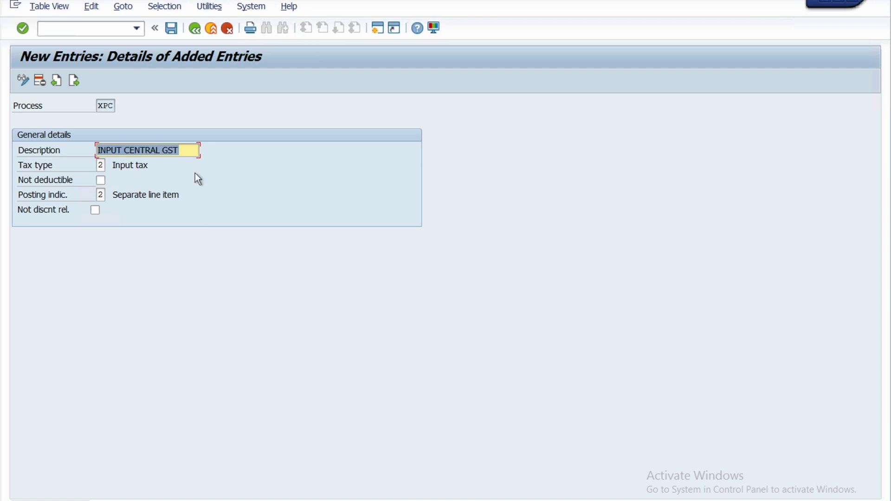
{"action": "left_click", "coordinate": [197, 32]}
Switch to the Excel workbook and delete the letter I from the XIC key in cell C48.
{"action": "key", "text": "alt+Tab"}
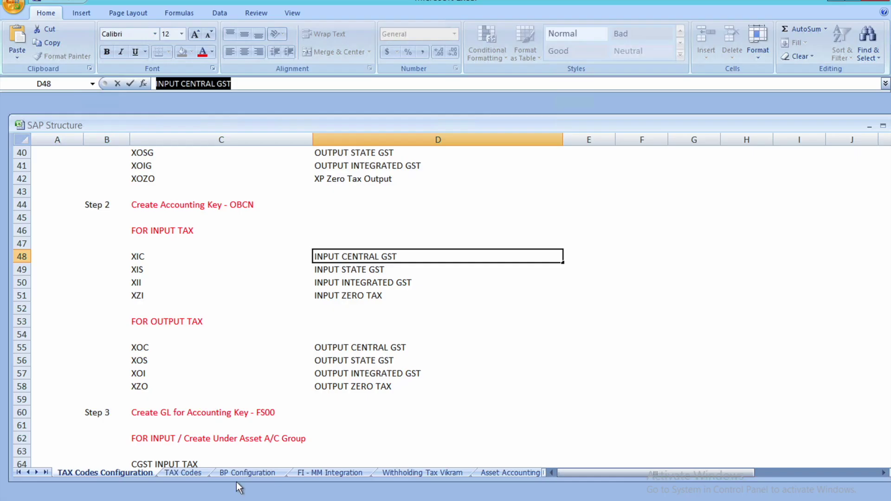
{"action": "left_click", "coordinate": [138, 259]}
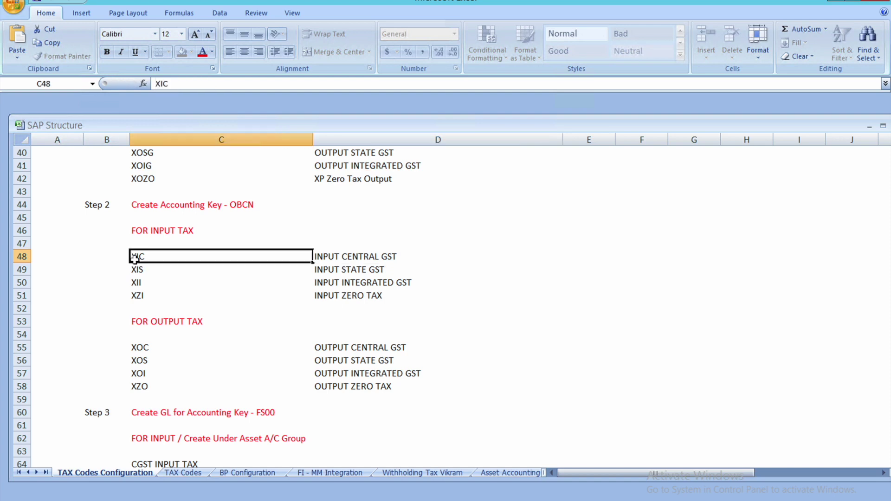
{"action": "left_click", "coordinate": [163, 84]}
{"action": "key", "text": "BackSpace"}
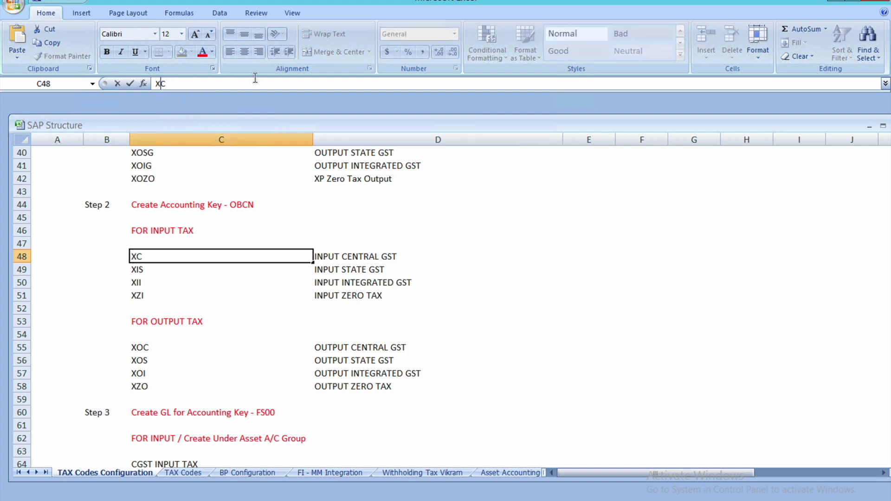
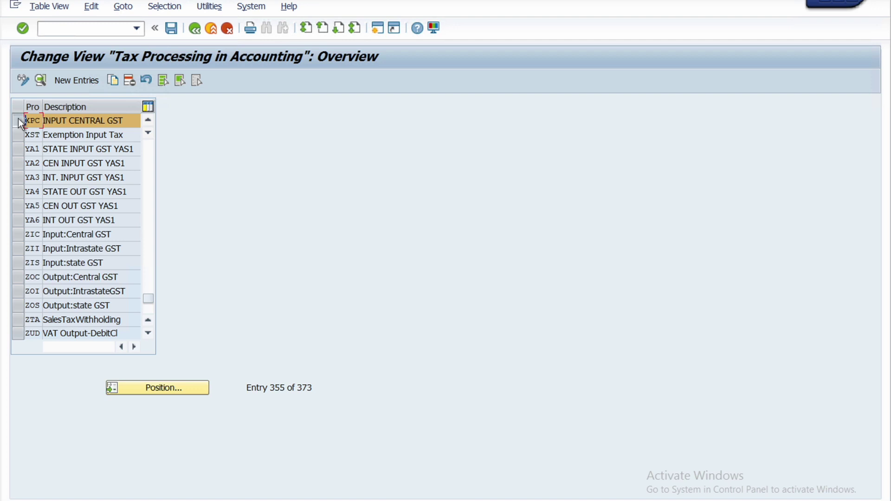
Copy the XPC input central GST entry in SAP and set the copy's process key to XIS from the workbook's cell C49.
{"action": "left_click", "coordinate": [114, 80]}
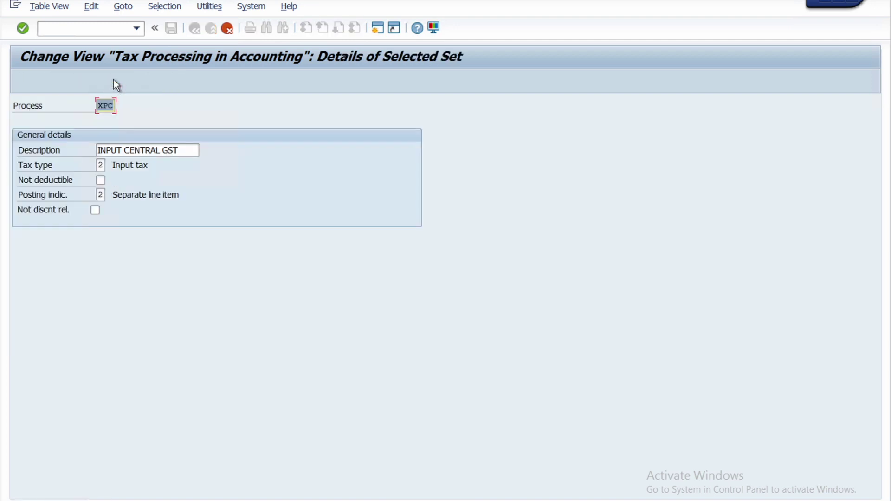
{"action": "key", "text": "alt+Tab"}
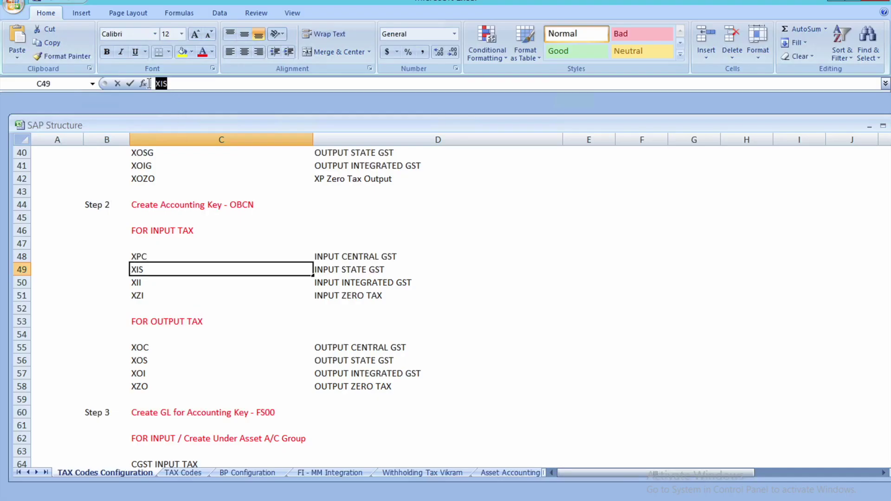
{"action": "left_click_drag", "start_coordinate": [179, 84], "coordinate": [148, 82]}
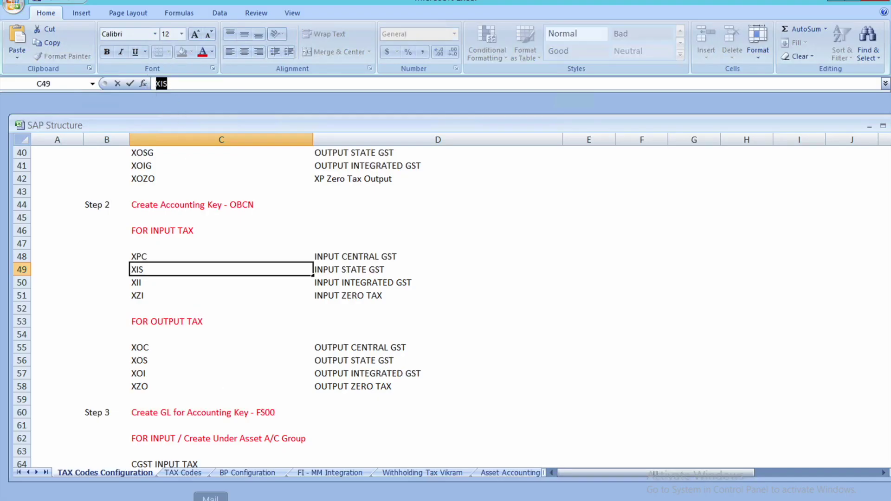
{"action": "left_click", "coordinate": [215, 480]}
{"action": "left_click", "coordinate": [374, 315]}
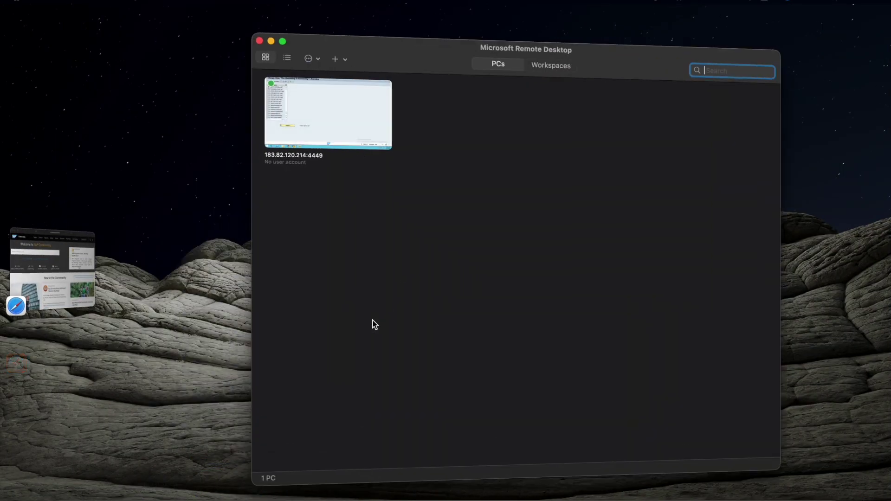
{"action": "double_click", "coordinate": [374, 104]}
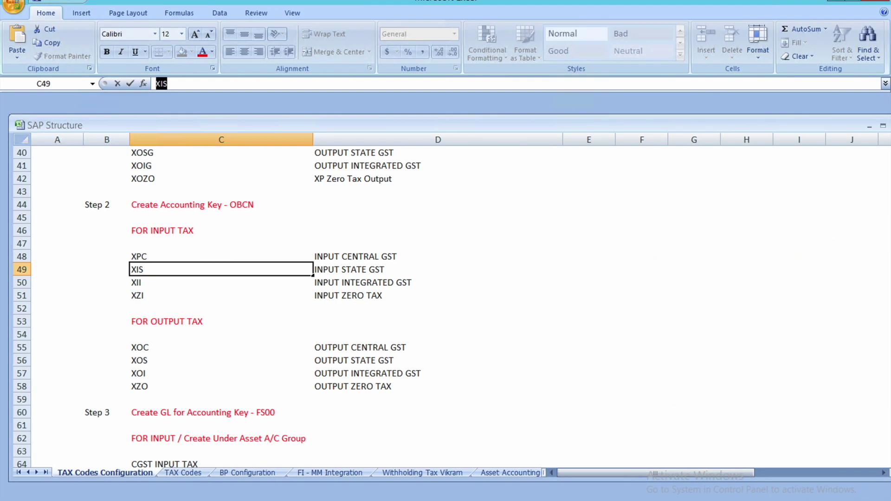
{"action": "left_click", "coordinate": [269, 448]}
{"action": "type", "text": "XIS"}
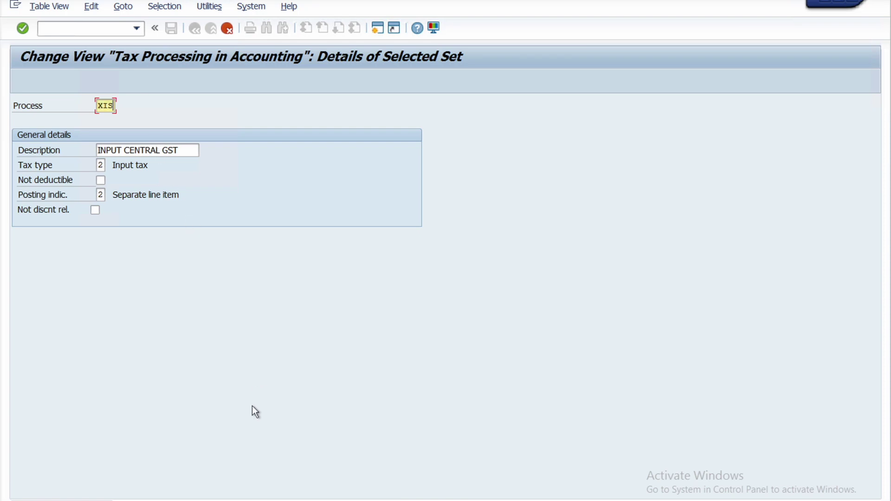
Copy the description INPUT STATE GST from the workbook's cell D49 into the new SAP entry's description.
{"action": "key", "text": "alt+Tab"}
{"action": "left_click", "coordinate": [351, 269]}
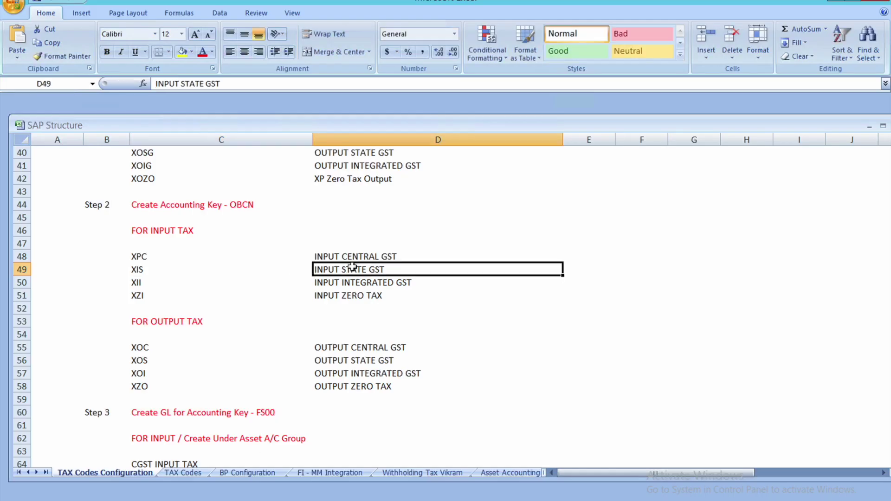
{"action": "left_click_drag", "start_coordinate": [220, 83], "coordinate": [139, 84]}
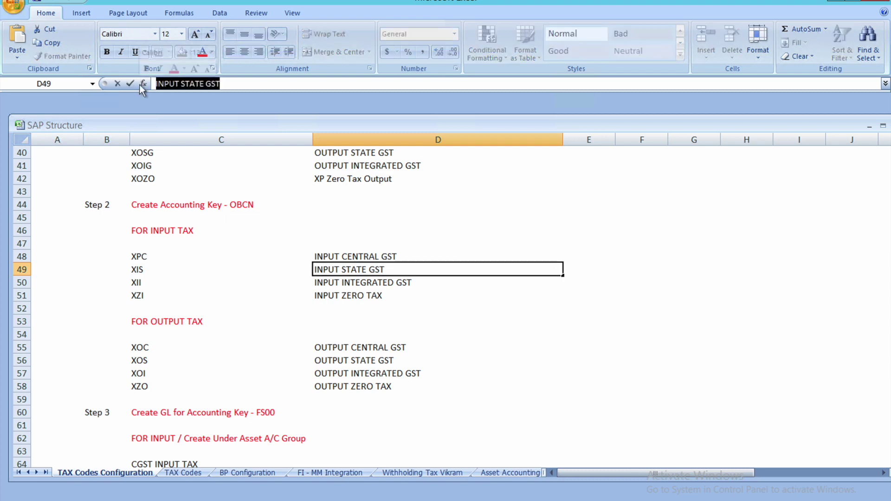
{"action": "key", "text": "ctrl+c"}
{"action": "left_click", "coordinate": [203, 500]}
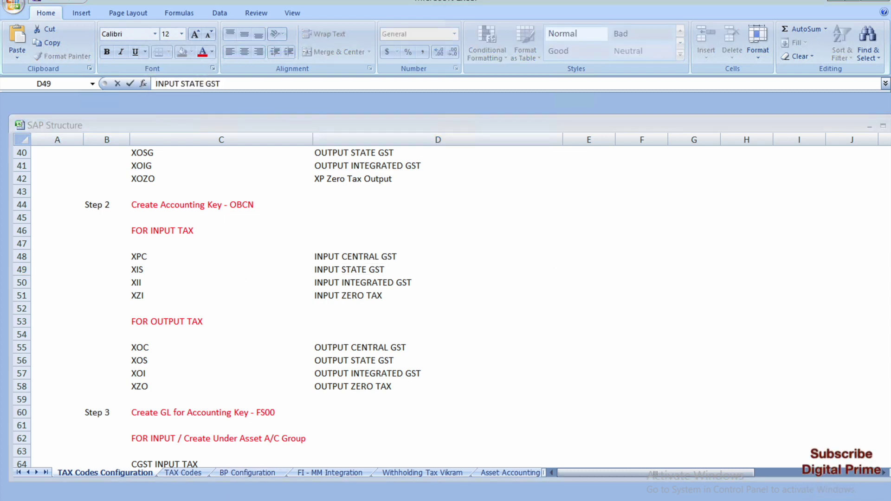
{"action": "left_click", "coordinate": [256, 476]}
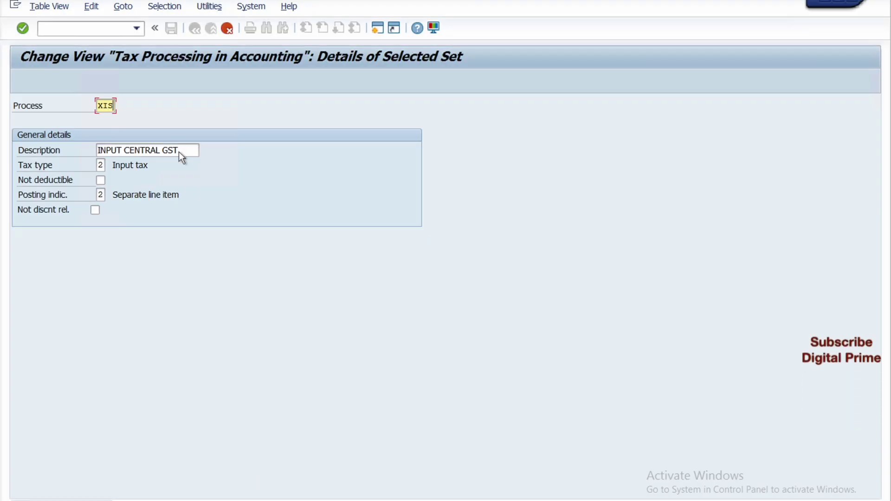
{"action": "left_click_drag", "start_coordinate": [183, 145], "coordinate": [59, 148]}
{"action": "key", "text": "ctrl+v"}
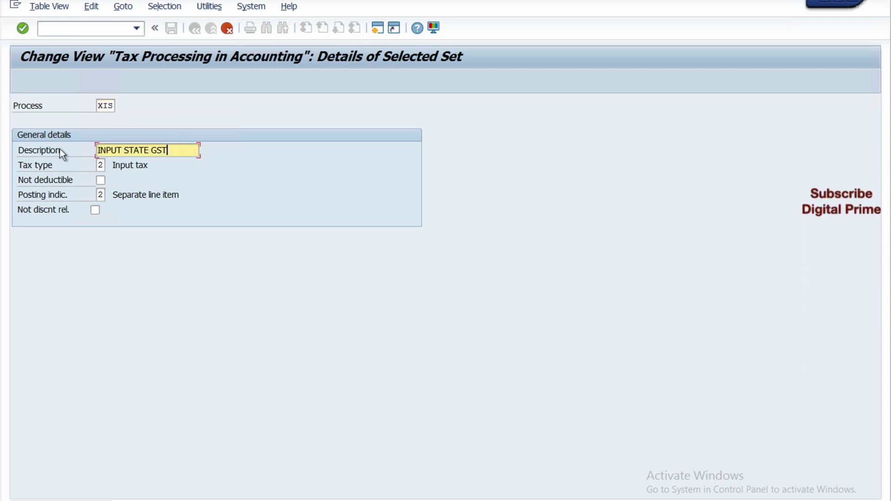
Try to save the state GST entry, change its process key to XPS, and save it from the overview.
{"action": "key", "text": "ctrl+s"}
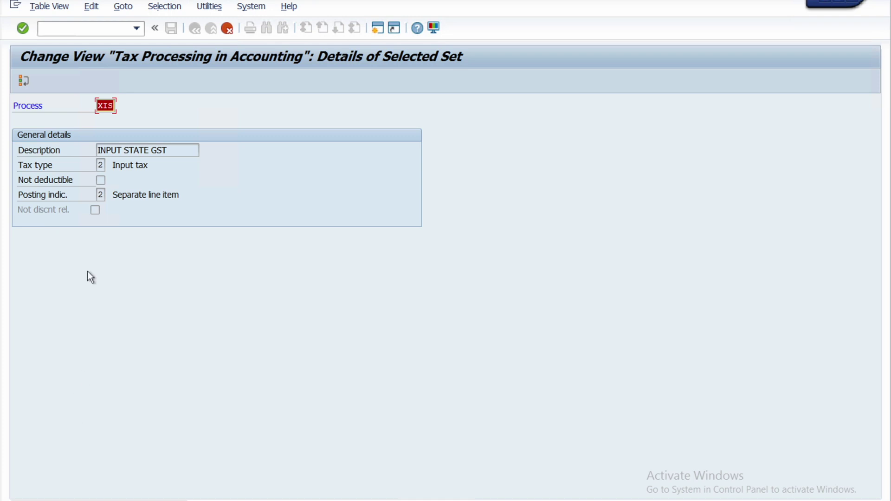
{"action": "left_click", "coordinate": [111, 106]}
{"action": "key", "text": "BackSpace"}
{"action": "type", "text": "F"}
{"action": "key", "text": "Return"}
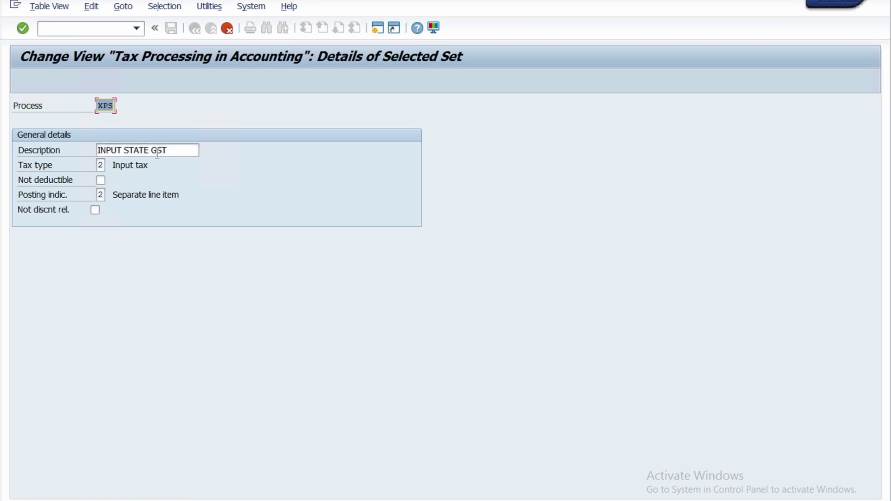
{"action": "key", "text": "F3"}
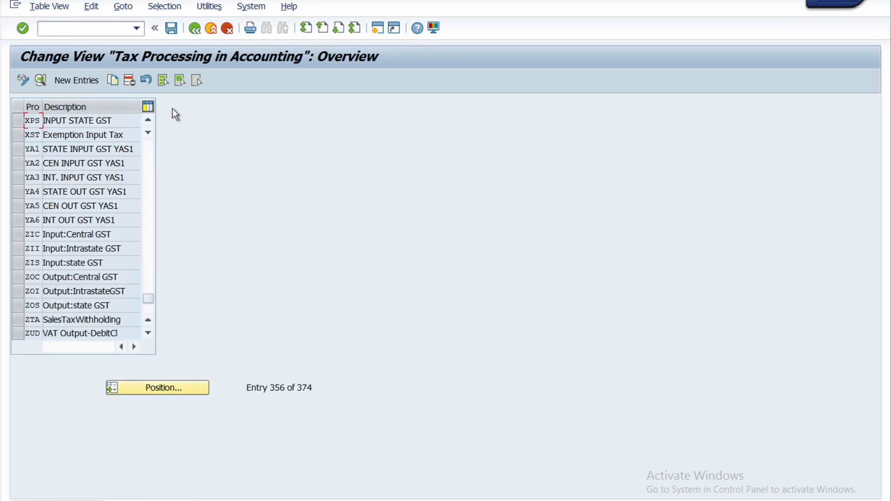
{"action": "left_click", "coordinate": [172, 29]}
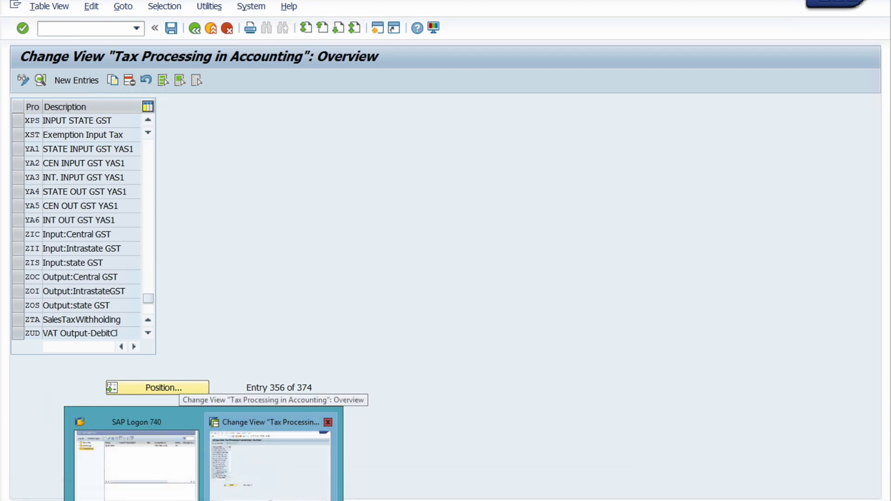
Switch to the Excel workbook and change the input state GST key in cell C49 to XPS.
{"action": "key", "text": "alt+Tab"}
{"action": "left_click", "coordinate": [140, 270]}
{"action": "left_click", "coordinate": [162, 83]}
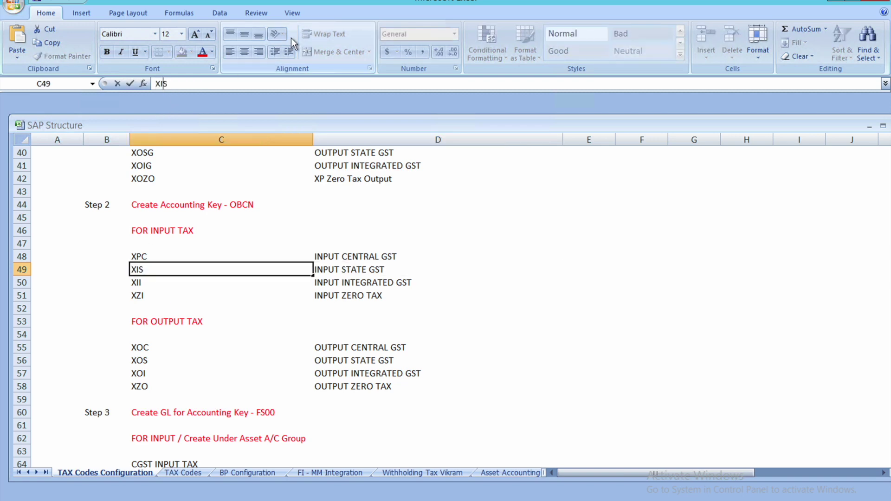
{"action": "key", "text": "BackSpace"}
{"action": "type", "text": "P"}
{"action": "key", "text": "Return"}
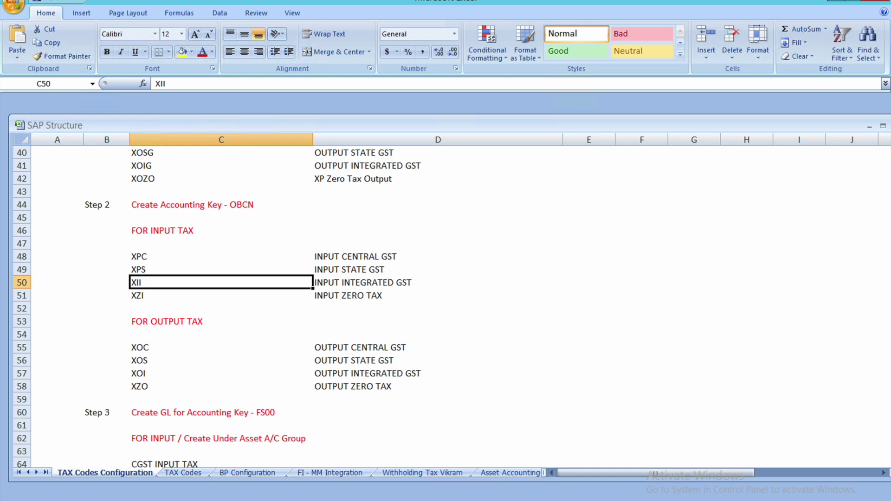
Copy the XPS entry in SAP and set the copy's process key to XII from the workbook's cell C50.
{"action": "key", "text": "alt+Tab"}
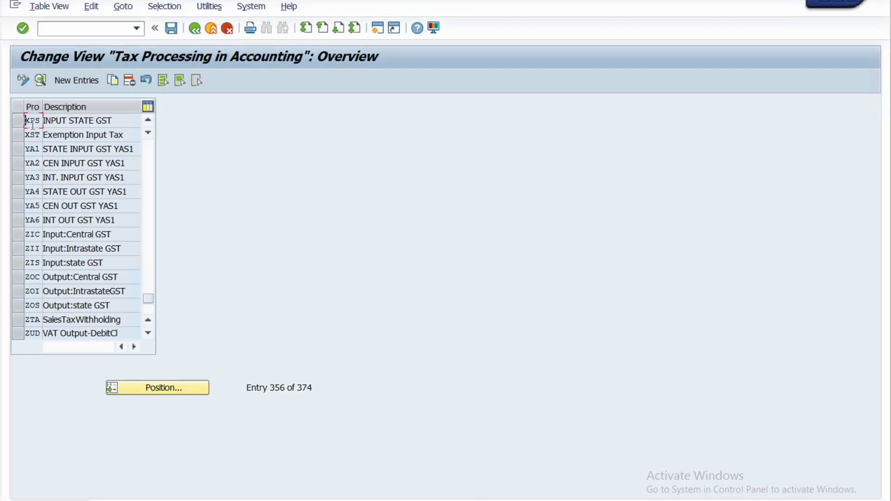
{"action": "left_click", "coordinate": [19, 118]}
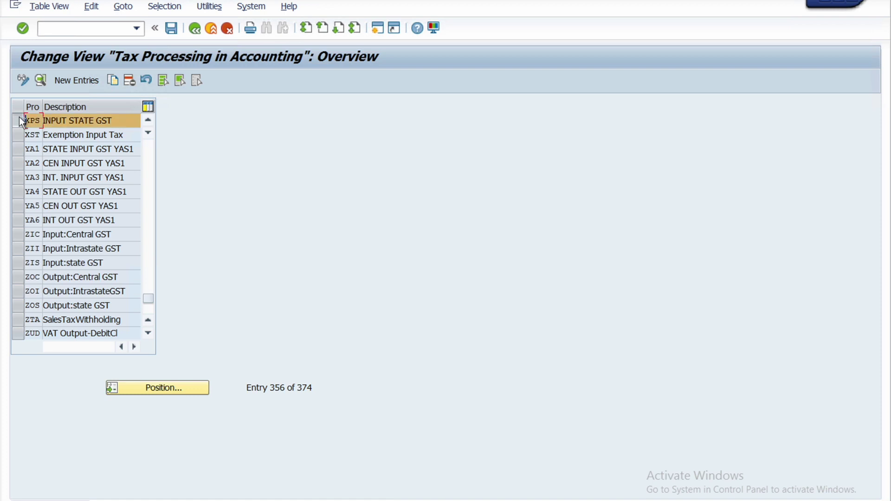
{"action": "left_click", "coordinate": [114, 82]}
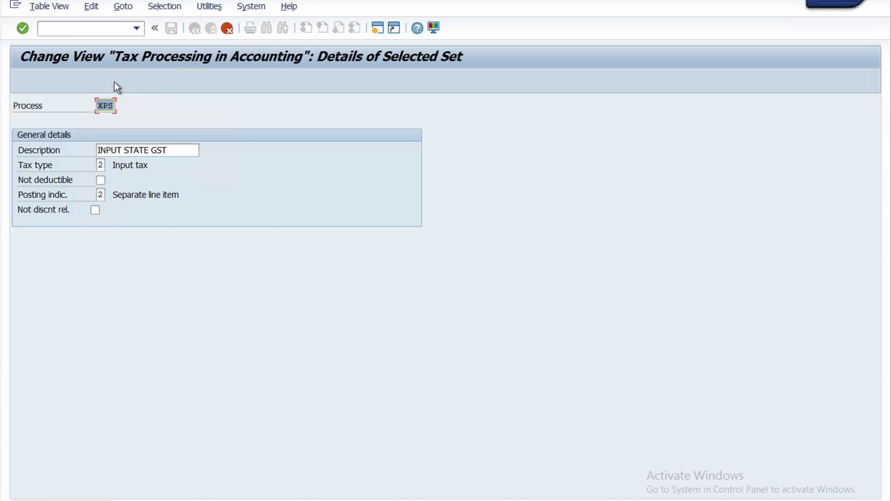
{"action": "key", "text": "alt+Tab"}
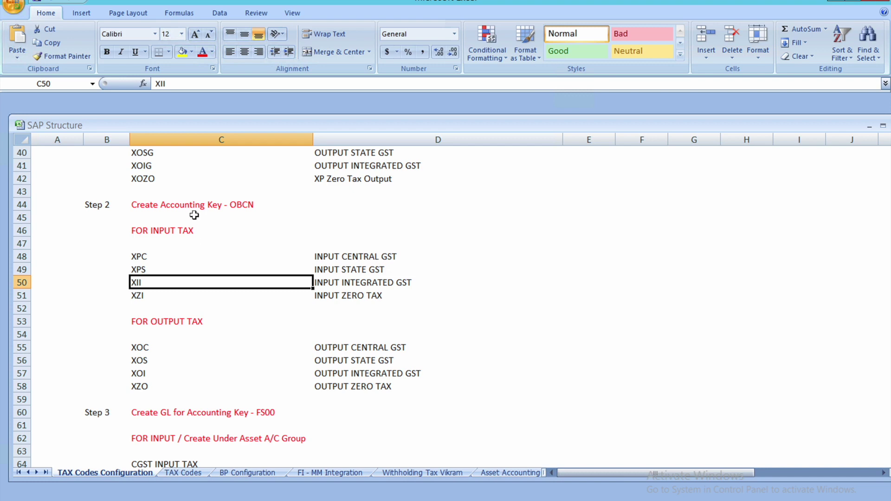
{"action": "left_click_drag", "start_coordinate": [168, 84], "coordinate": [154, 85]}
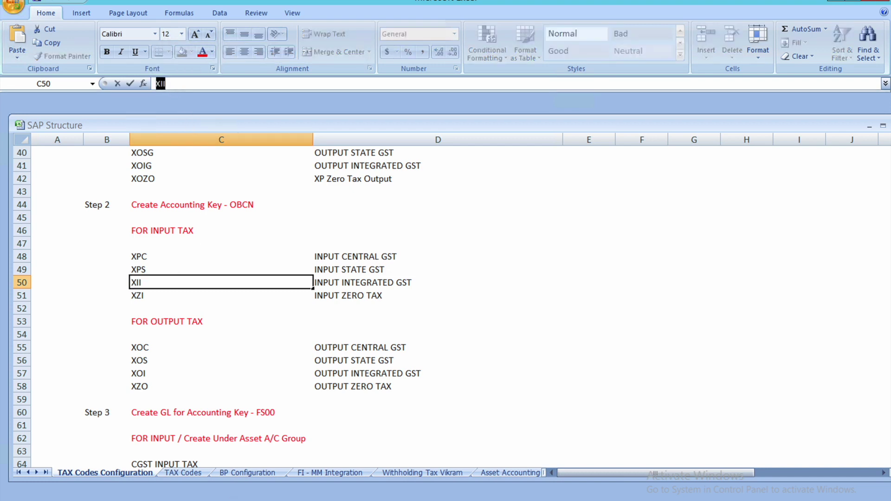
{"action": "mouse_move", "coordinate": [230, 495]}
{"action": "left_click", "coordinate": [247, 479]}
{"action": "key", "text": "ctrl+v"}
Copy the description INPUT INTEGRATED GST from the workbook's cell D50 into the new SAP entry's description.
{"action": "key", "text": "alt+Tab"}
{"action": "left_click", "coordinate": [326, 282]}
{"action": "left_click_drag", "start_coordinate": [245, 83], "coordinate": [143, 84]}
{"action": "key", "text": "ctrl+c"}
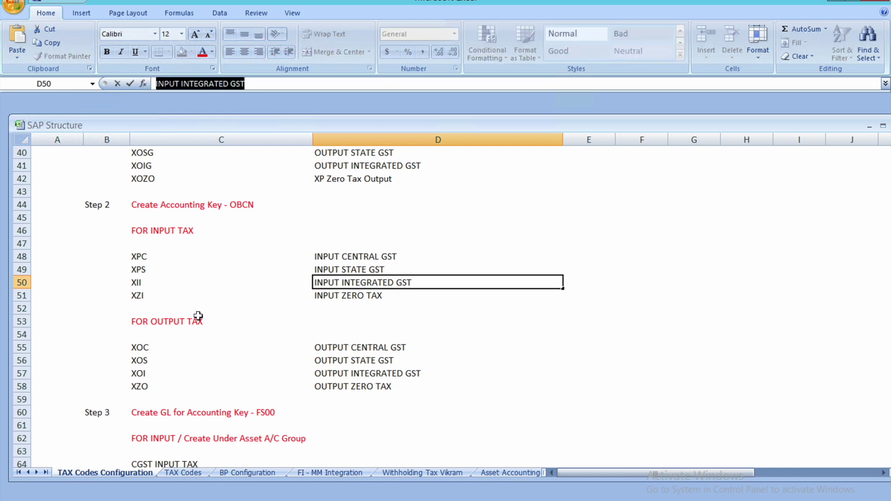
{"action": "left_click", "coordinate": [208, 496]}
{"action": "left_click", "coordinate": [258, 453]}
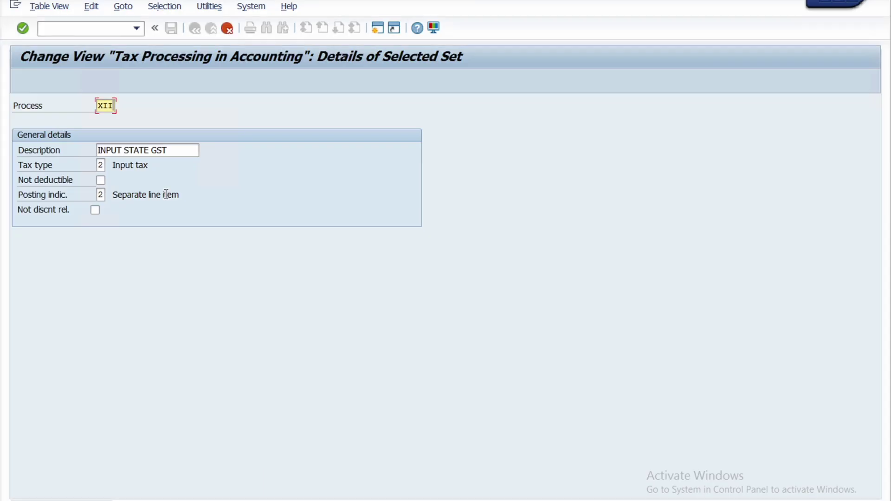
{"action": "left_click_drag", "start_coordinate": [175, 150], "coordinate": [79, 156]}
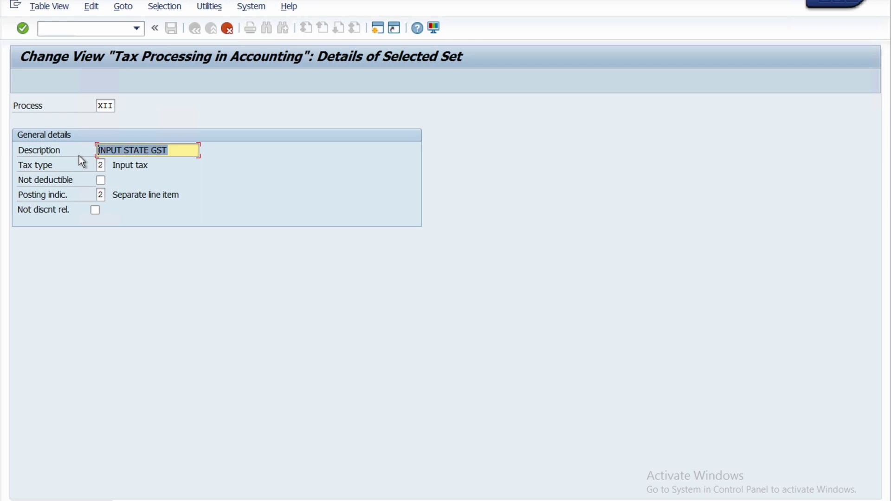
{"action": "key", "text": "ctrl+v"}
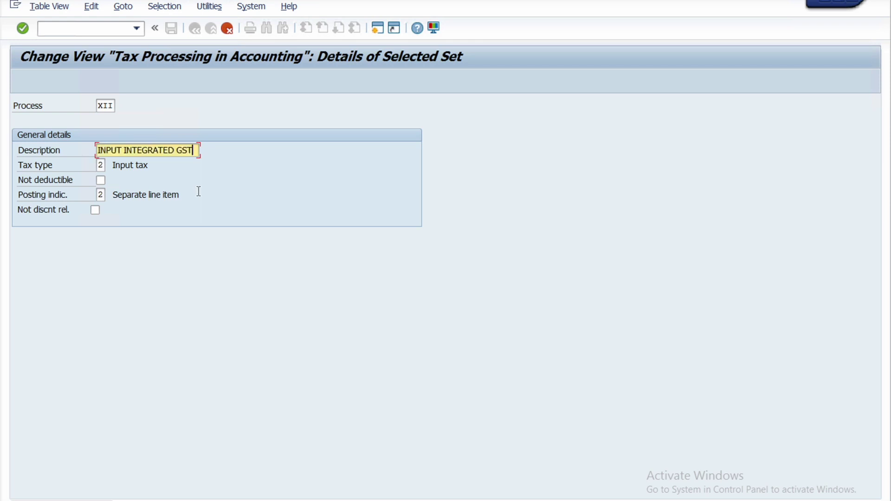
Try to confirm the integrated GST entry, change its process key to XPI, and save it from the overview.
{"action": "key", "text": "Return"}
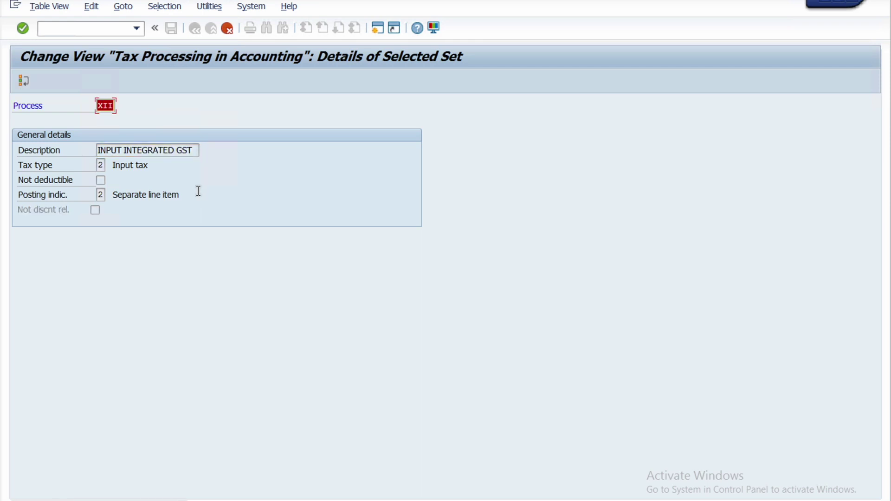
{"action": "left_click", "coordinate": [109, 106]}
{"action": "type", "text": "P"}
{"action": "key", "text": "Return"}
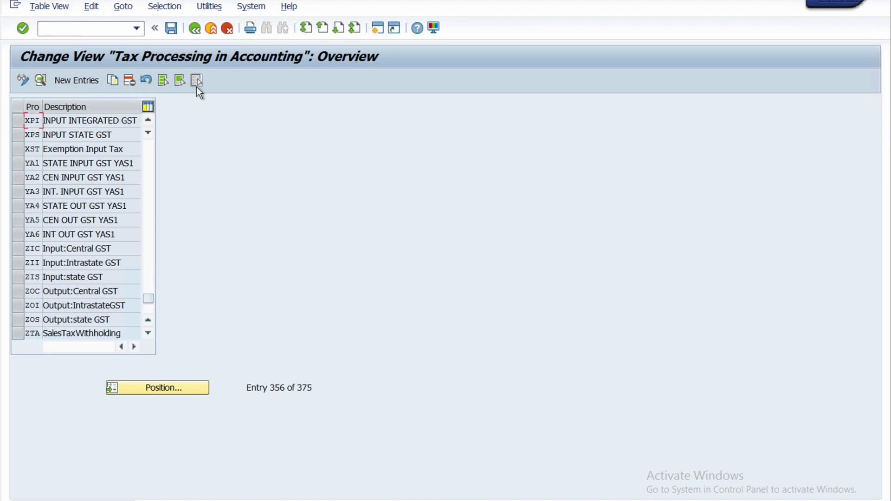
{"action": "left_click", "coordinate": [171, 29]}
Switch to the Excel workbook and change the input integrated GST key in cell C50 to XPI.
{"action": "key", "text": "alt+Tab"}
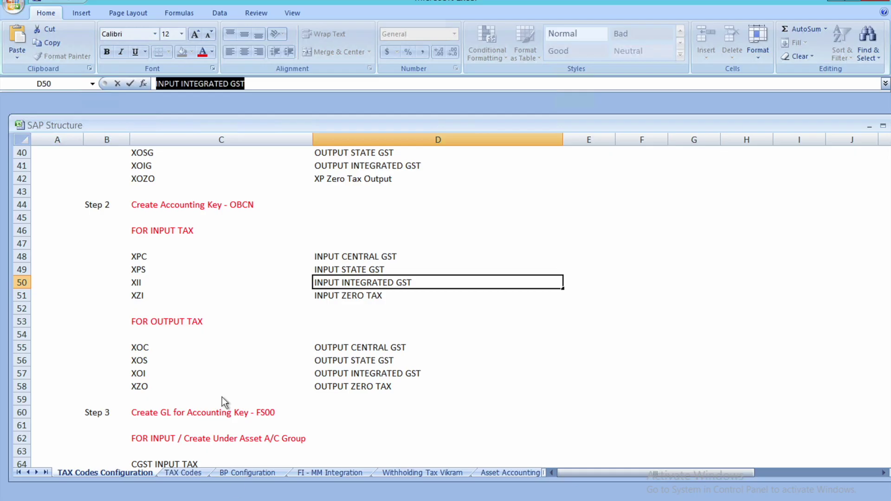
{"action": "left_click", "coordinate": [137, 282]}
{"action": "left_click", "coordinate": [153, 86]}
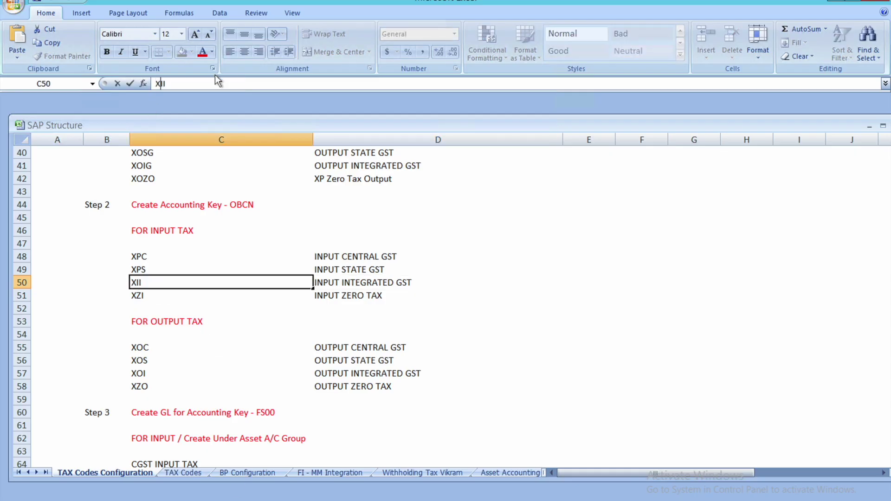
{"action": "key", "text": "BackSpace"}
{"action": "key", "text": "BackSpace"}
{"action": "type", "text": "PI"}
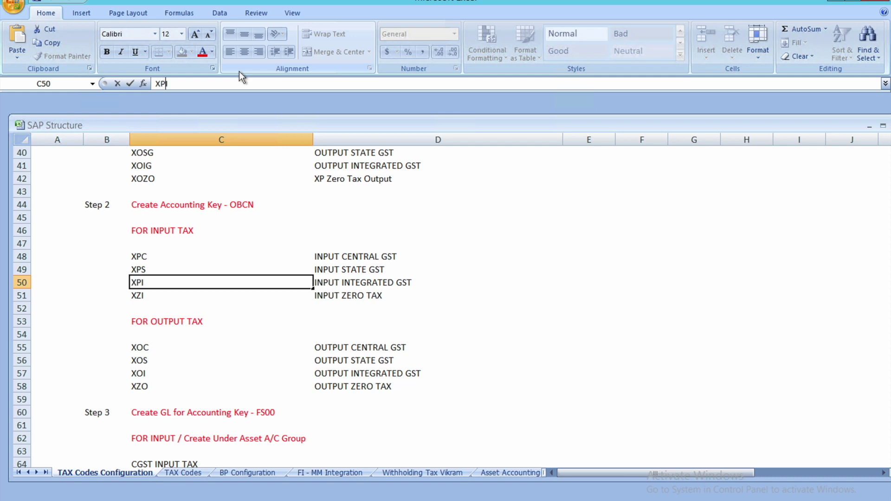
{"action": "key", "text": "Return"}
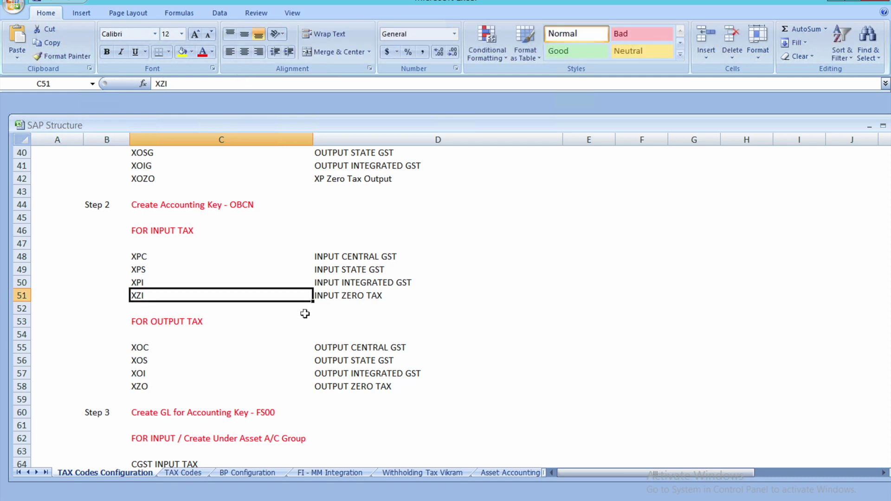
Switch to SAP, copy the XPI entry, and set the copy's process key to XZI from the workbook's cell C51.
{"action": "left_click", "coordinate": [329, 300]}
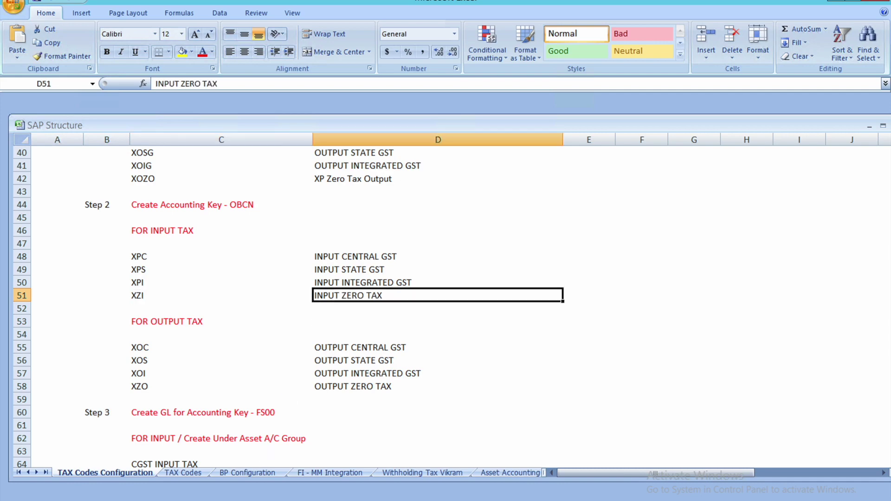
{"action": "mouse_move", "coordinate": [204, 500]}
{"action": "left_click", "coordinate": [255, 468]}
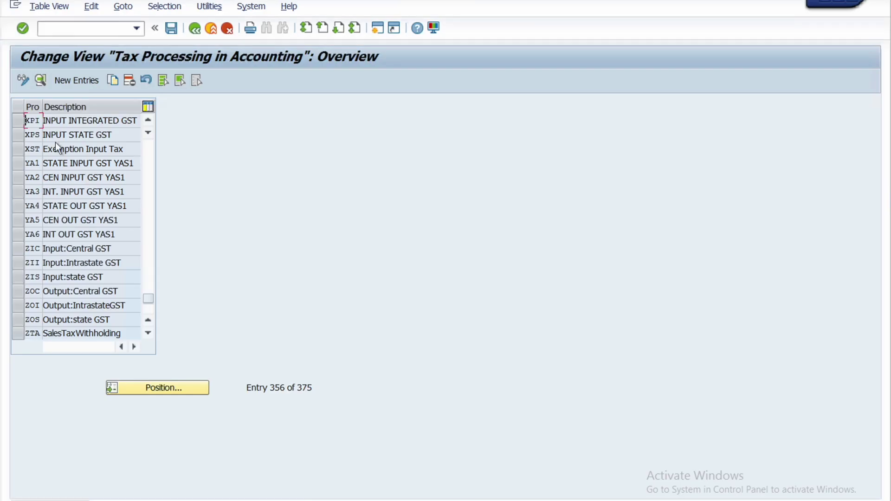
{"action": "left_click", "coordinate": [24, 124]}
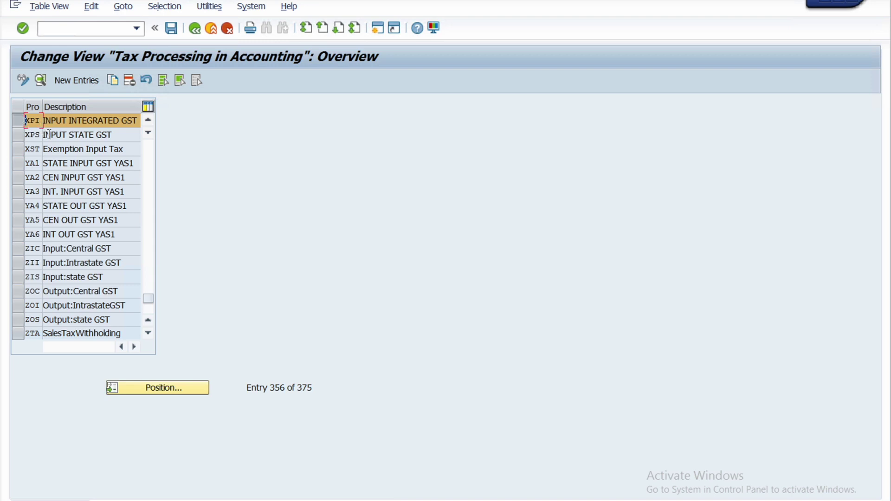
{"action": "left_click", "coordinate": [119, 82]}
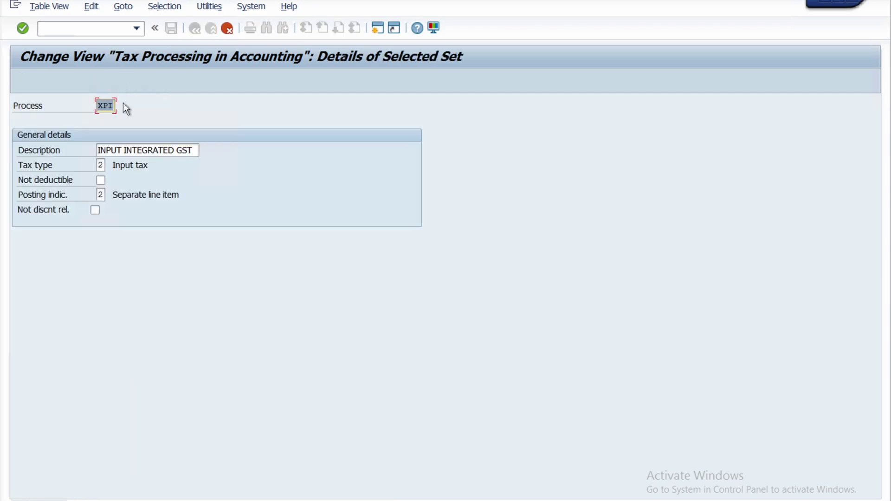
{"action": "key", "text": "alt+Tab"}
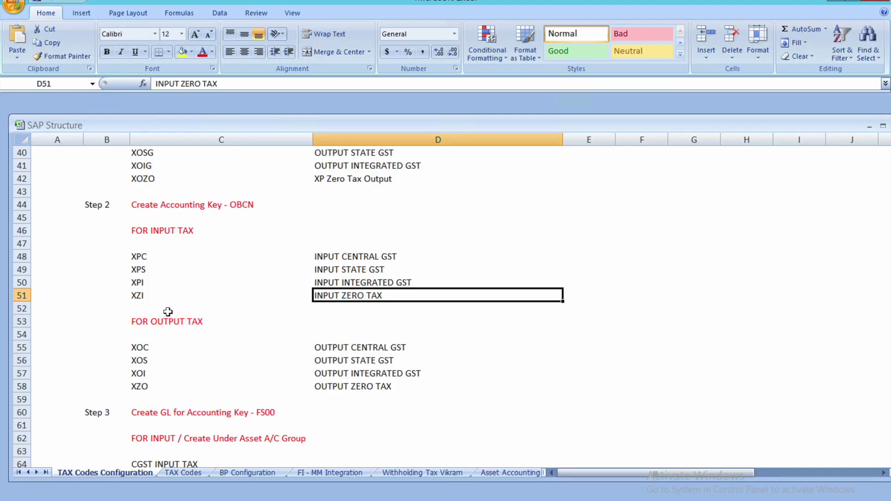
{"action": "left_click", "coordinate": [142, 297]}
{"action": "left_click_drag", "start_coordinate": [168, 83], "coordinate": [155, 84]}
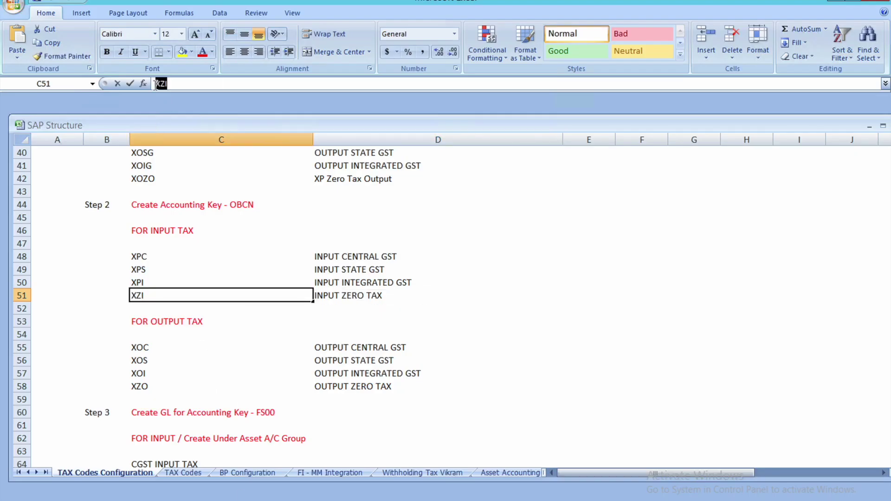
{"action": "key", "text": "ctrl+c"}
{"action": "key", "text": "alt+Tab"}
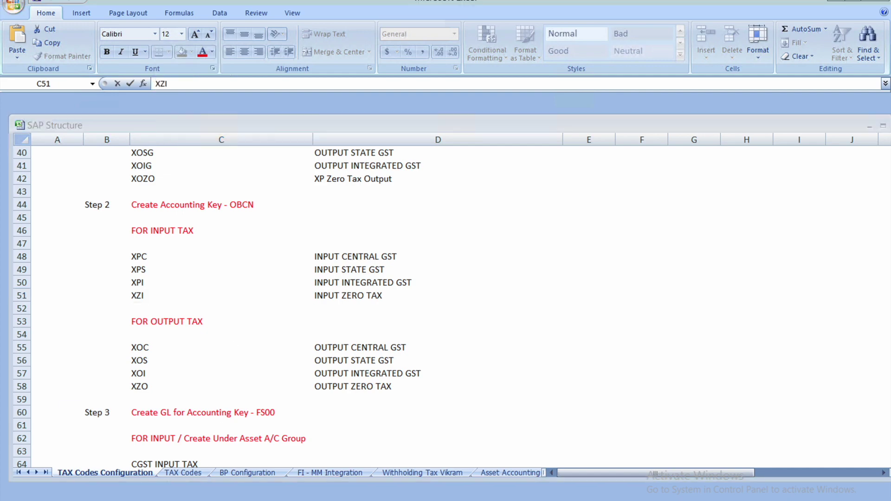
{"action": "key", "text": "ctrl+v"}
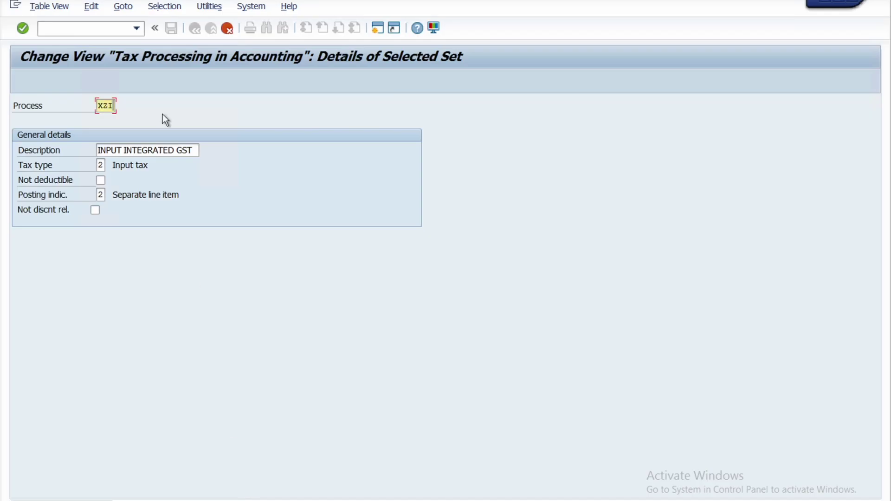
Copy the description INPUT ZERO TAX from the workbook's cell D51 into the new SAP entry's description.
{"action": "key", "text": "alt+Tab"}
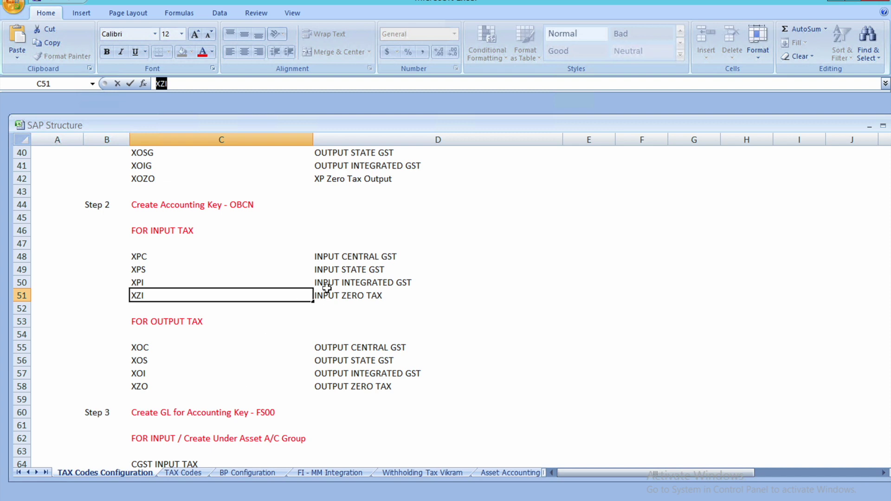
{"action": "left_click", "coordinate": [350, 294]}
{"action": "left_click_drag", "start_coordinate": [222, 85], "coordinate": [130, 84]}
{"action": "key", "text": "ctrl+c"}
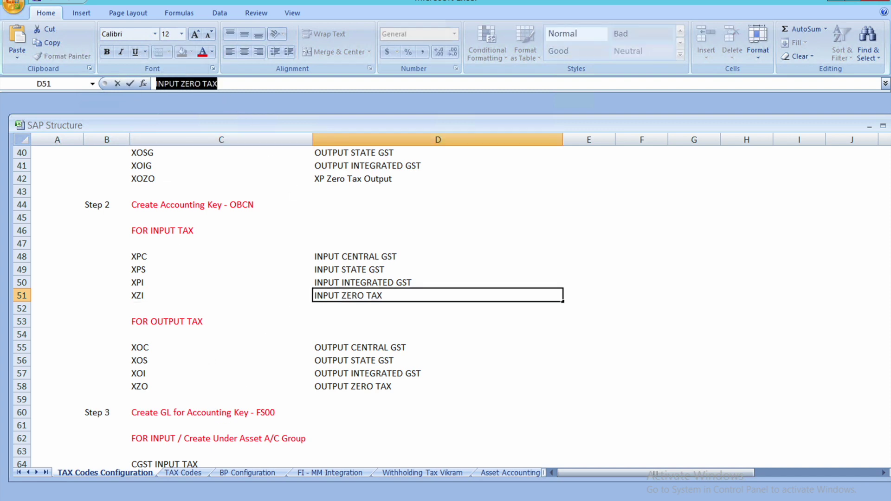
{"action": "mouse_move", "coordinate": [220, 488]}
{"action": "left_click", "coordinate": [228, 471]}
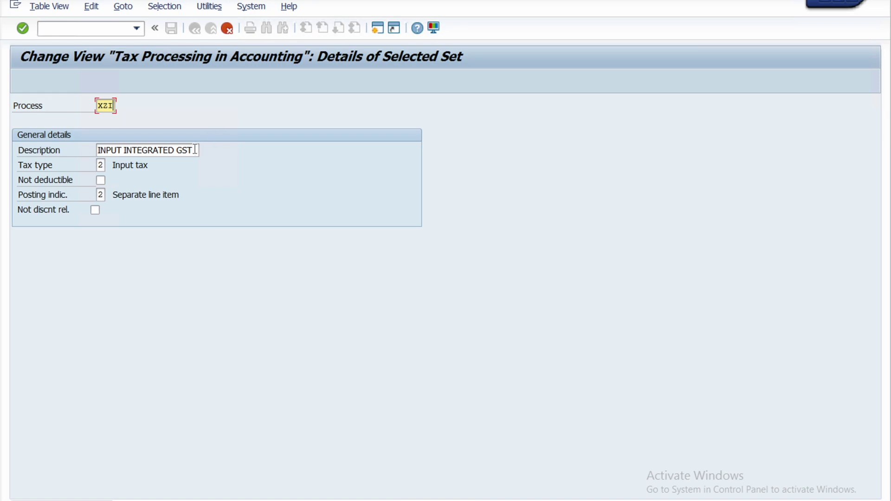
{"action": "left_click_drag", "start_coordinate": [199, 149], "coordinate": [76, 152]}
{"action": "key", "text": "ctrl+v"}
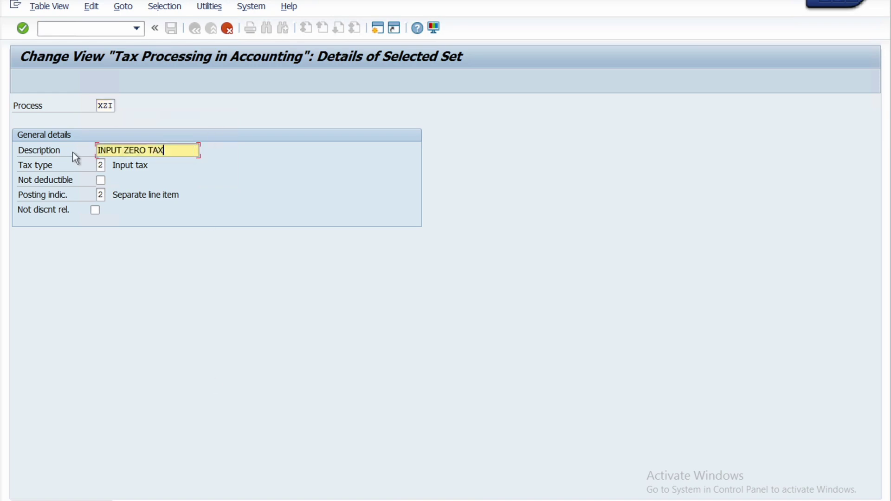
Confirm and save the XZI entry from the overview, and open its details.
{"action": "key", "text": "F3"}
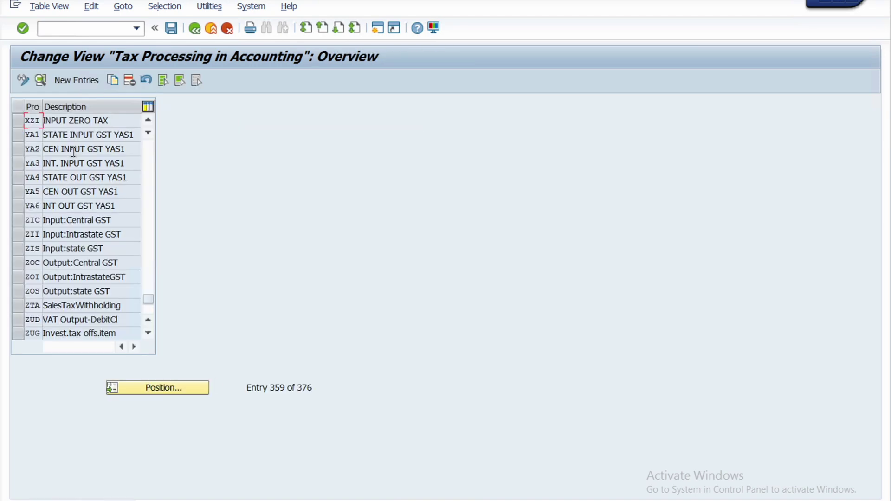
{"action": "left_click", "coordinate": [171, 28]}
{"action": "left_click", "coordinate": [21, 123]}
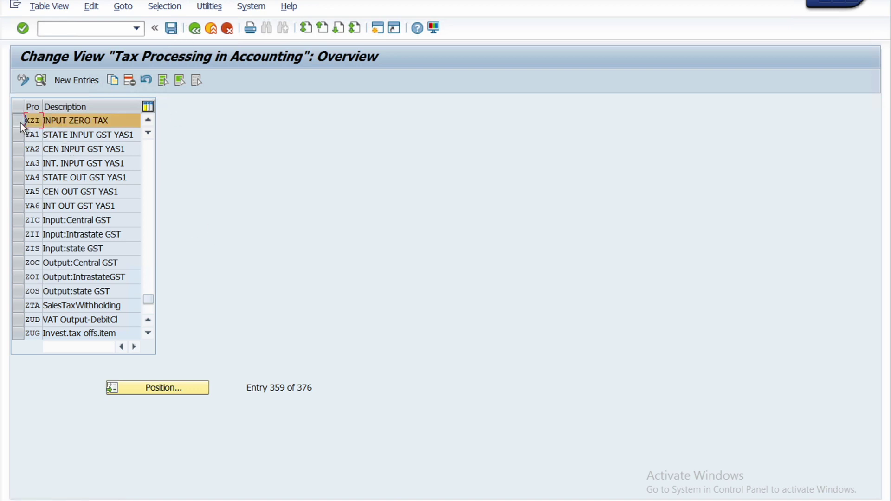
{"action": "left_click", "coordinate": [40, 84]}
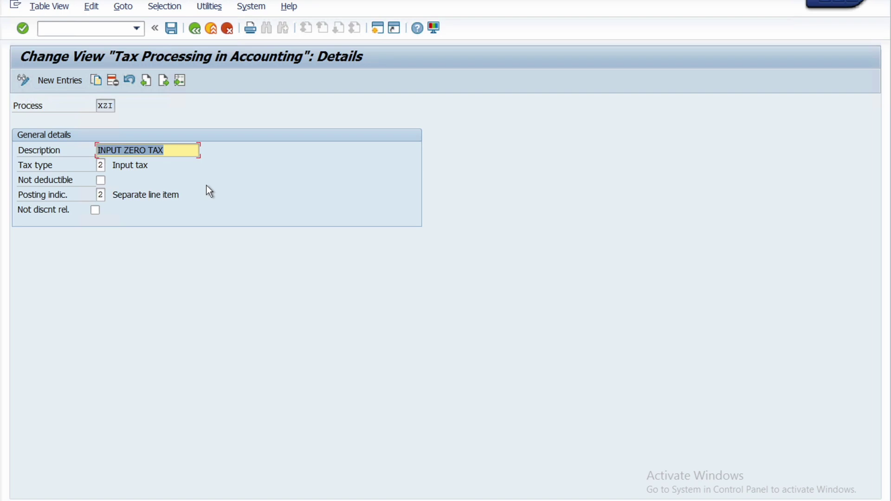
Switch to the Excel workbook and review the input tax keys in C48:C51 and the output tax keys in C55:C58.
{"action": "key", "text": "alt+Tab"}
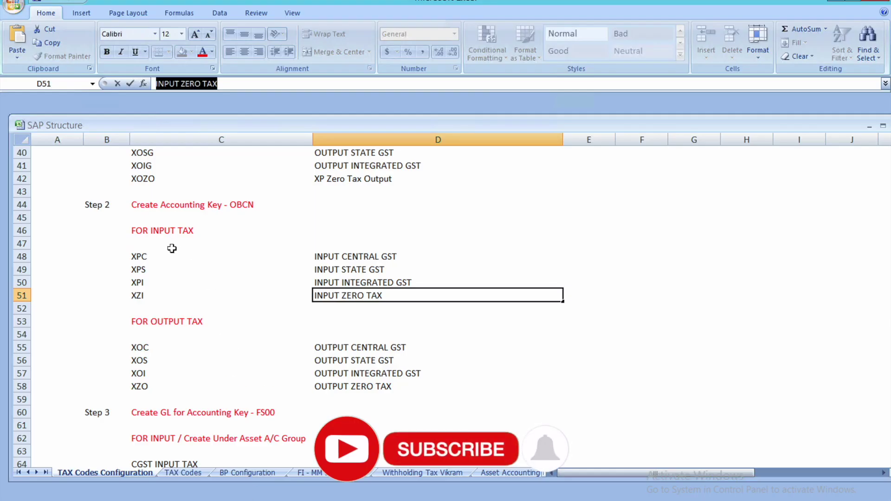
{"action": "left_click_drag", "start_coordinate": [149, 253], "coordinate": [145, 293]}
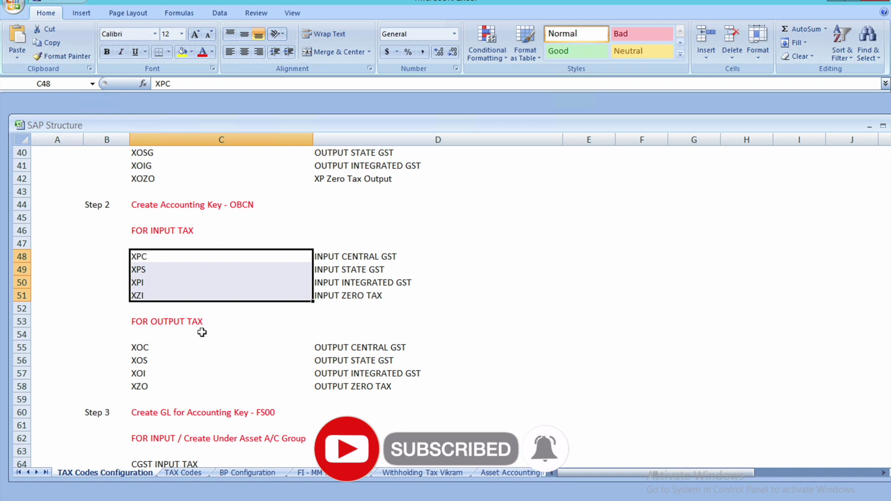
{"action": "scroll", "coordinate": [199, 379], "scroll_direction": "down", "scroll_amount": 1}
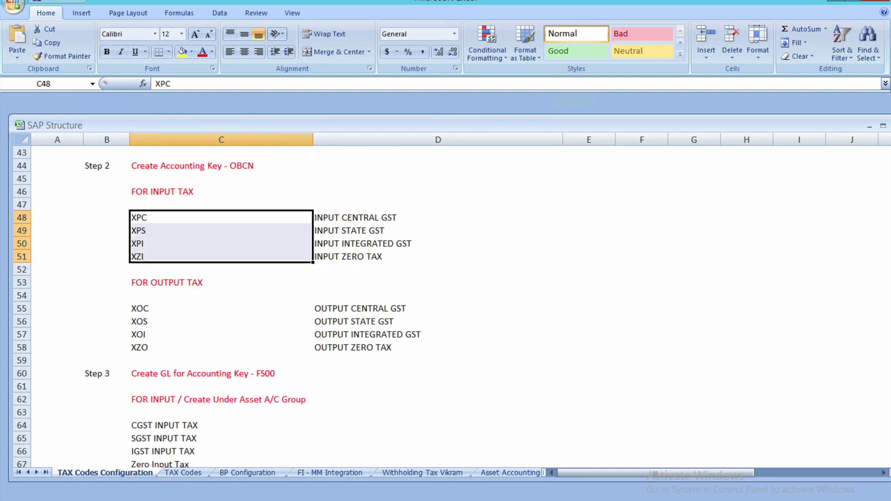
{"action": "left_click", "coordinate": [149, 310]}
{"action": "left_click_drag", "start_coordinate": [146, 328], "coordinate": [141, 348]}
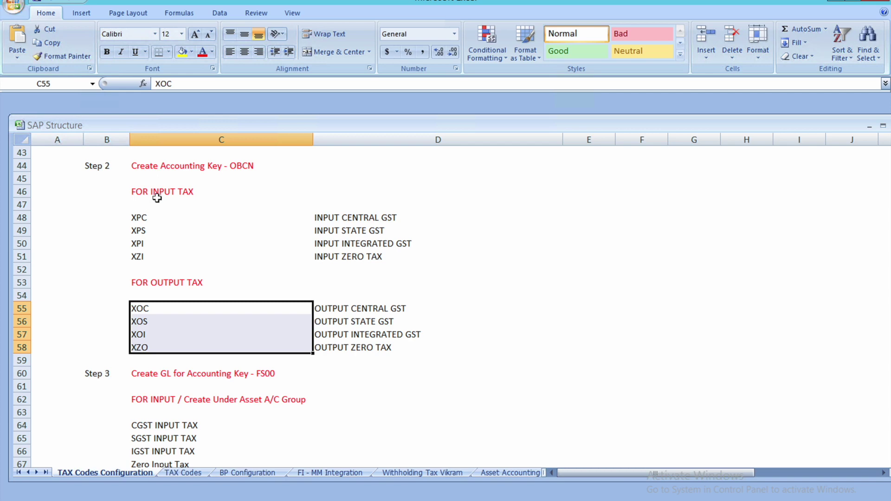
{"action": "left_click_drag", "start_coordinate": [145, 216], "coordinate": [145, 260]}
{"action": "left_click_drag", "start_coordinate": [141, 308], "coordinate": [141, 344]}
Return to SAP, copy the XZI entry, and set the copy's process key to XOC from the workbook's cell C55.
{"action": "mouse_move", "coordinate": [205, 496]}
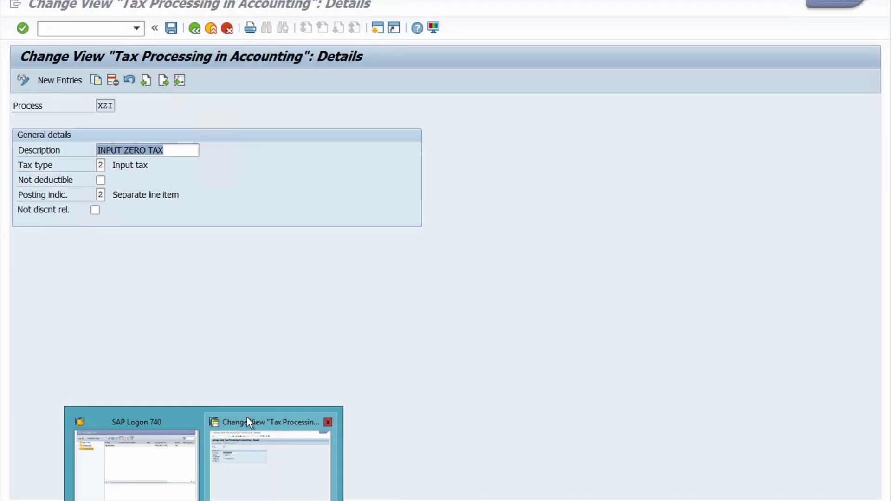
{"action": "left_click", "coordinate": [247, 417]}
{"action": "left_click", "coordinate": [194, 28]}
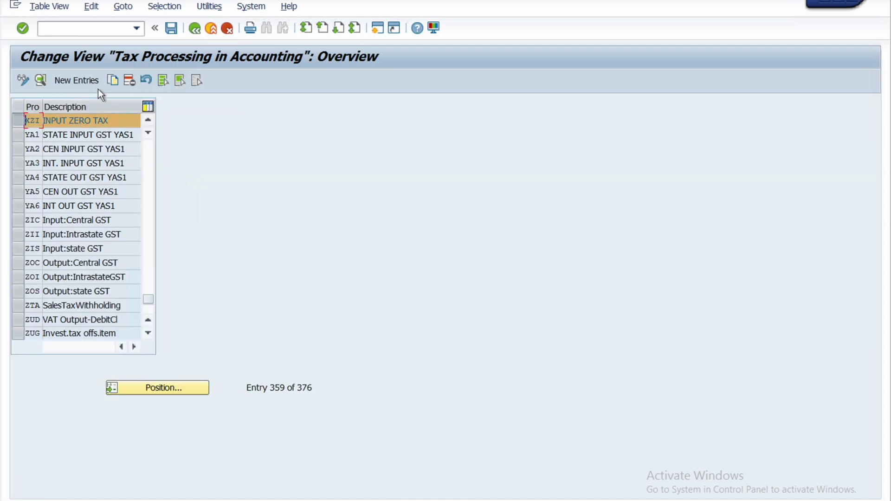
{"action": "left_click", "coordinate": [114, 81]}
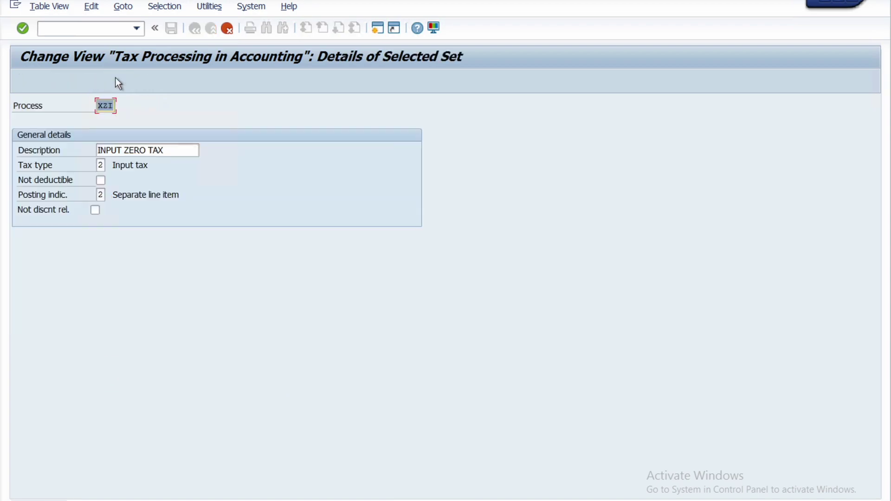
{"action": "key", "text": "alt+Tab"}
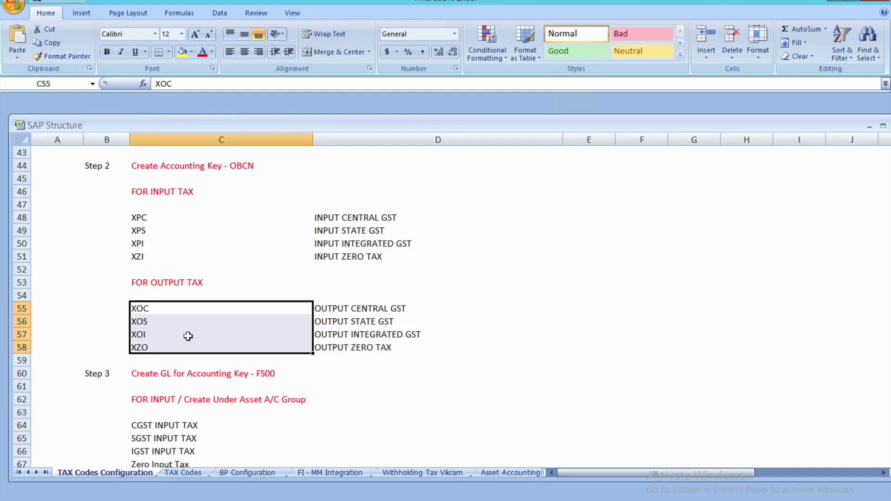
{"action": "left_click", "coordinate": [160, 309]}
{"action": "left_click_drag", "start_coordinate": [182, 83], "coordinate": [153, 84]}
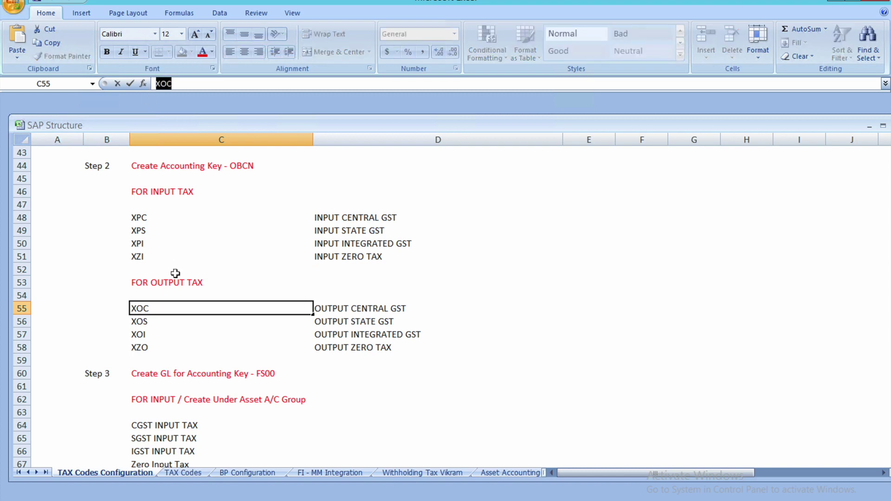
{"action": "left_click", "coordinate": [236, 493]}
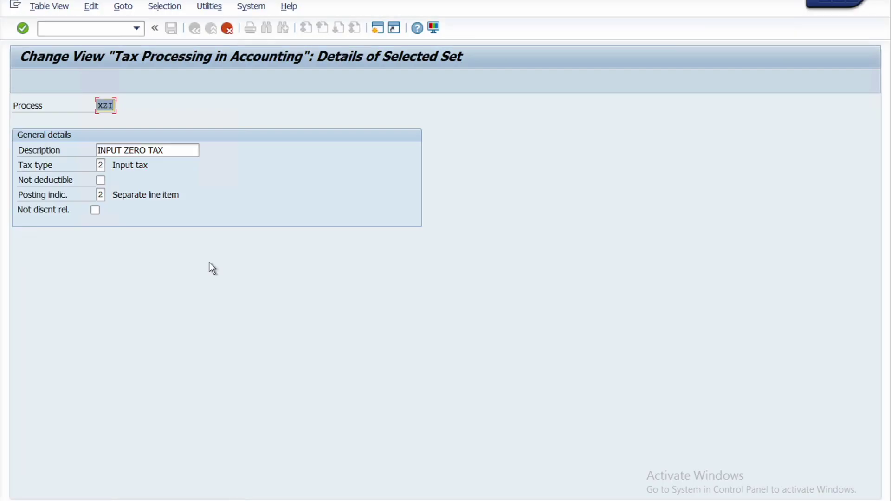
{"action": "key", "text": "ctrl+v"}
Copy the description OUTPUT CENTRAL GST from the workbook's cell D55 into the new SAP entry's description.
{"action": "key", "text": "alt+Tab"}
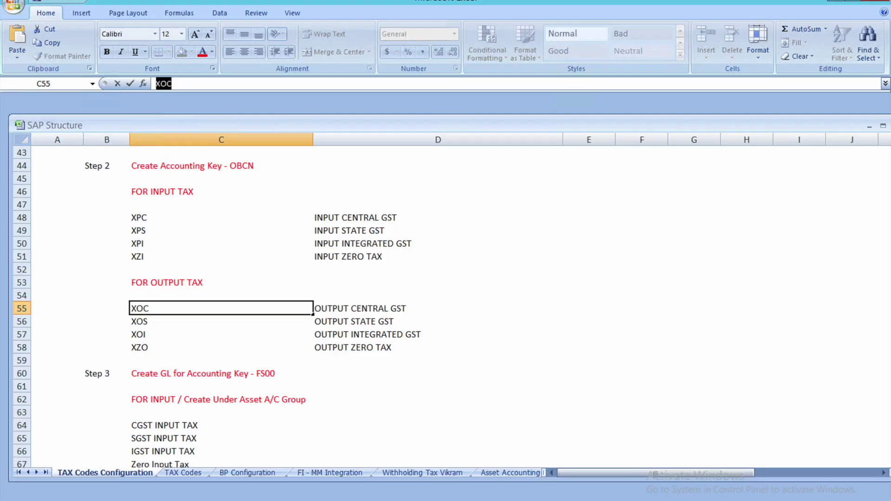
{"action": "left_click", "coordinate": [338, 311]}
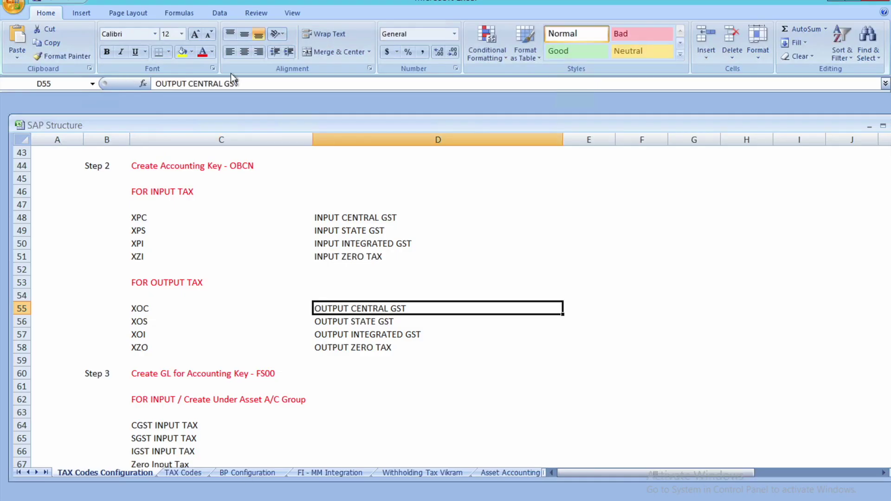
{"action": "left_click_drag", "start_coordinate": [239, 84], "coordinate": [131, 89]}
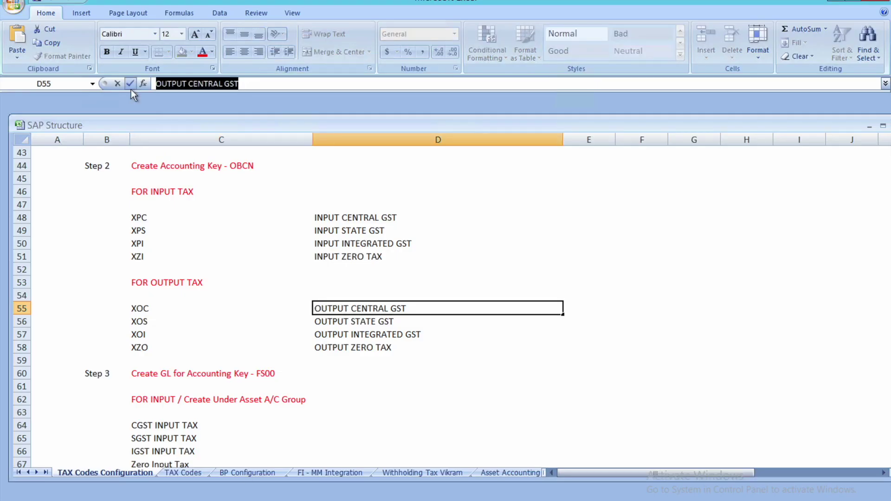
{"action": "left_click", "coordinate": [204, 499]}
{"action": "left_click", "coordinate": [243, 487]}
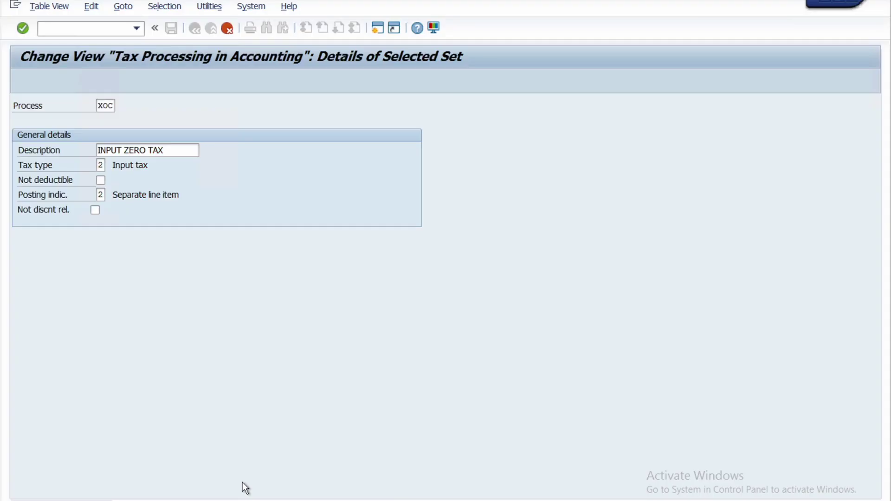
{"action": "left_click_drag", "start_coordinate": [177, 151], "coordinate": [95, 151]}
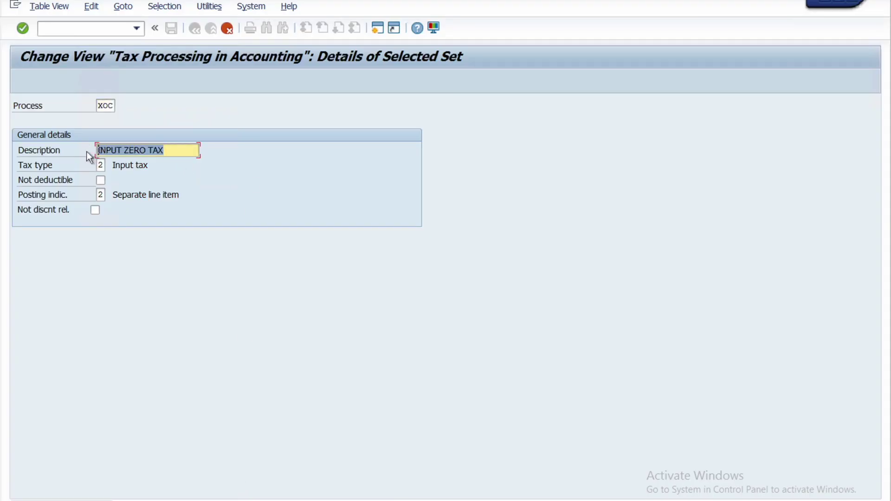
{"action": "key", "text": "ctrl+v"}
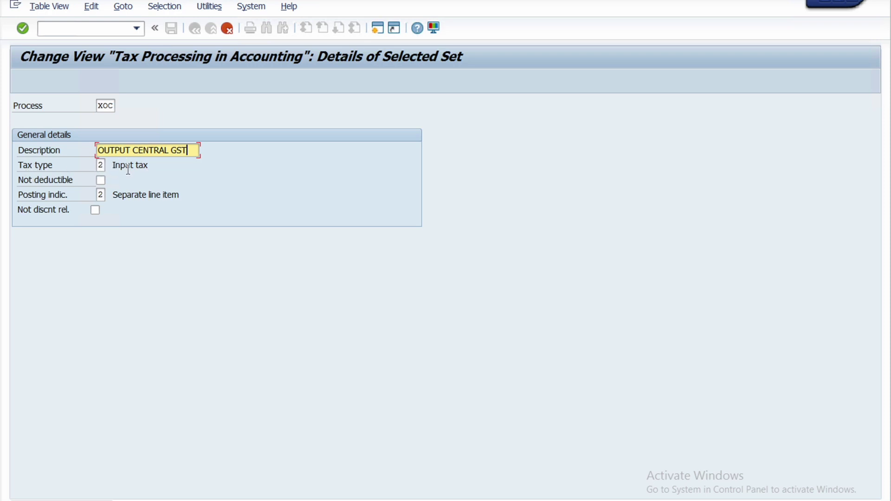
Set the output central GST entry's tax type to 1 (Output tax) and try to confirm the entry.
{"action": "left_click", "coordinate": [103, 165]}
{"action": "key", "text": "F4"}
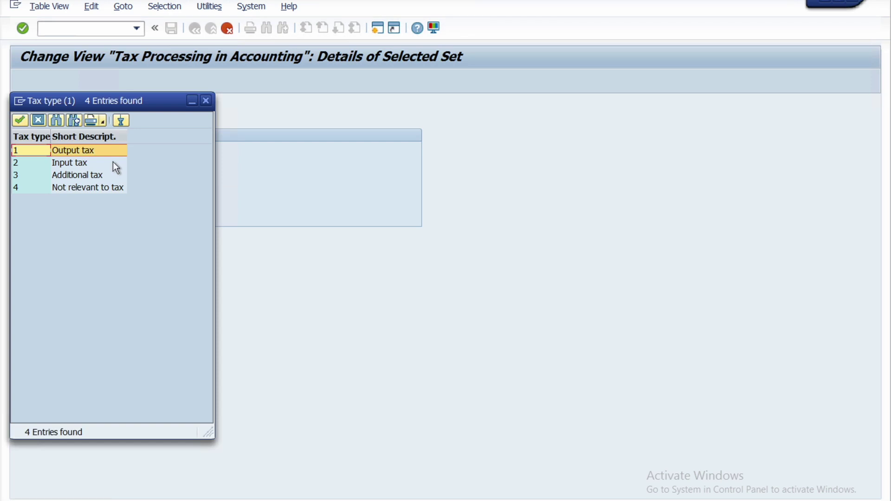
{"action": "double_click", "coordinate": [74, 151]}
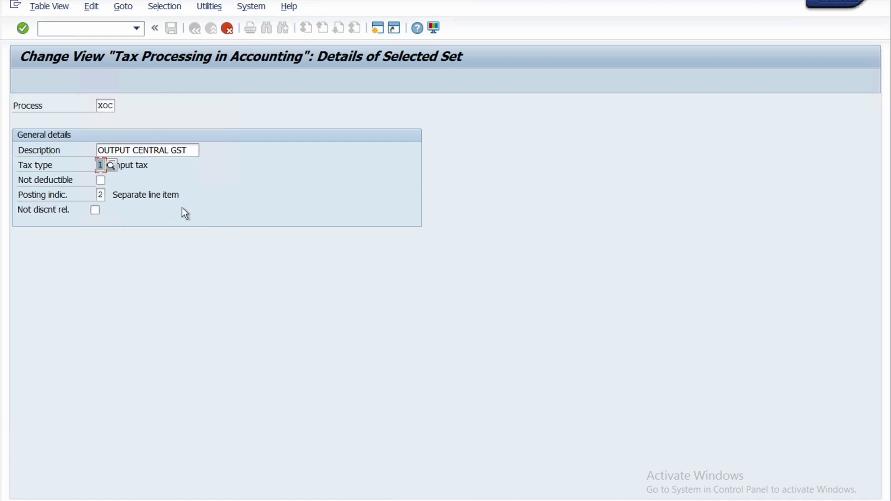
{"action": "key", "text": "Return"}
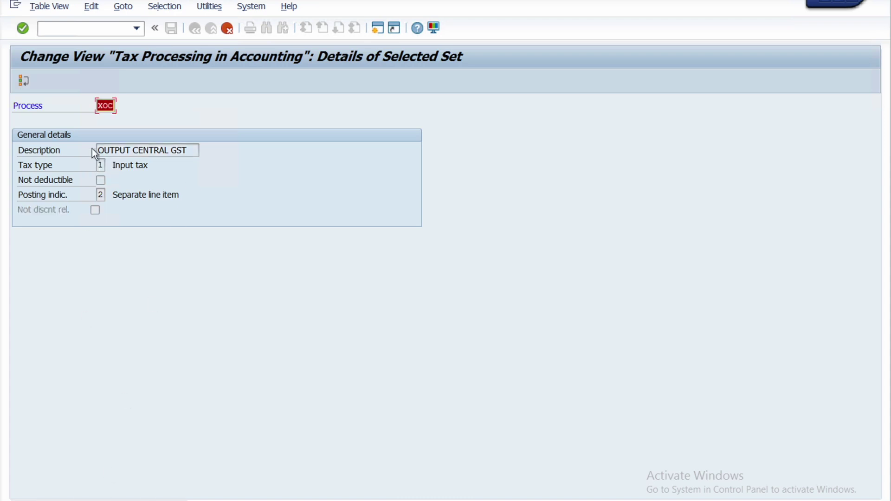
Change the output central GST entry's process key to PXC, confirm it and save the tax processing table.
{"action": "left_click", "coordinate": [103, 106]}
{"action": "key", "text": "alt+Tab"}
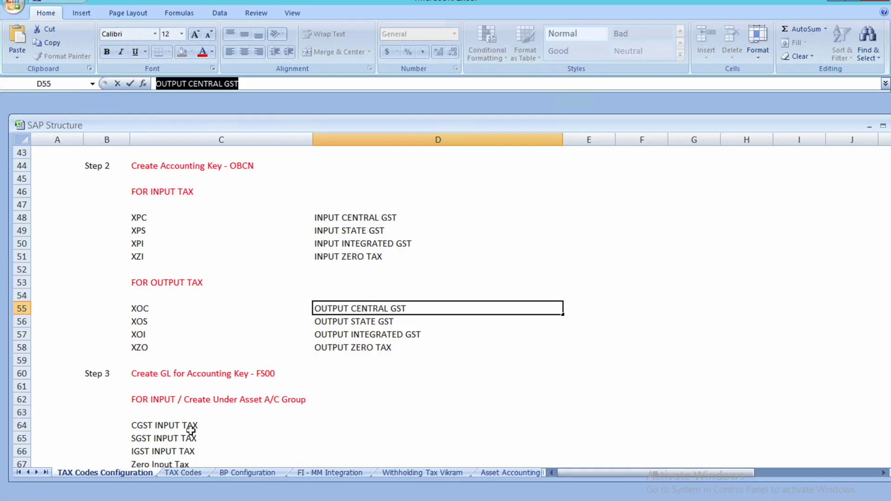
{"action": "key", "text": "alt+Tab"}
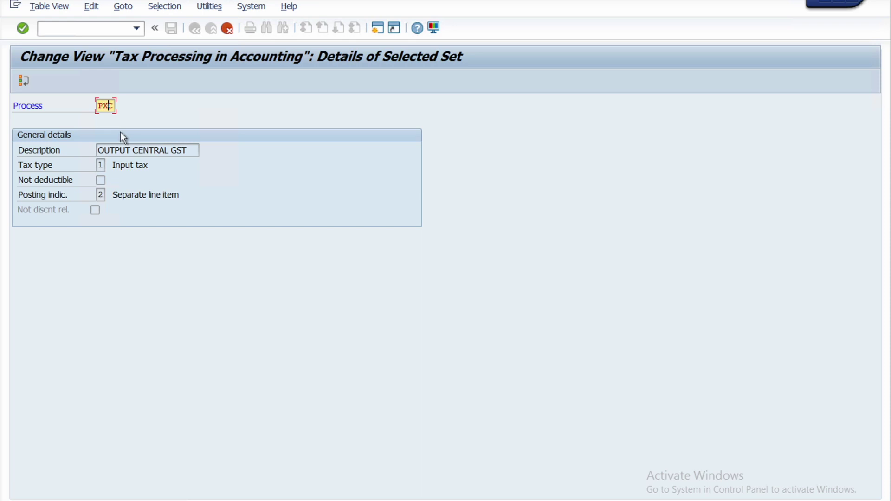
{"action": "key", "text": "Return"}
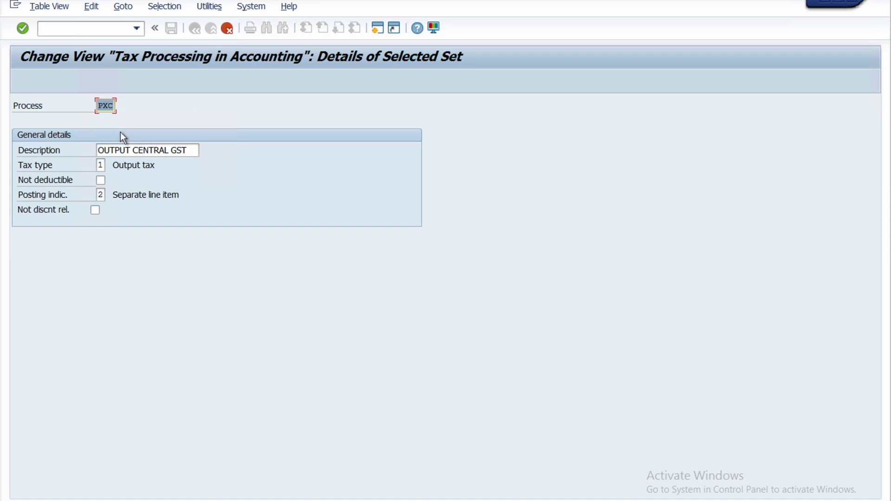
{"action": "key", "text": "F3"}
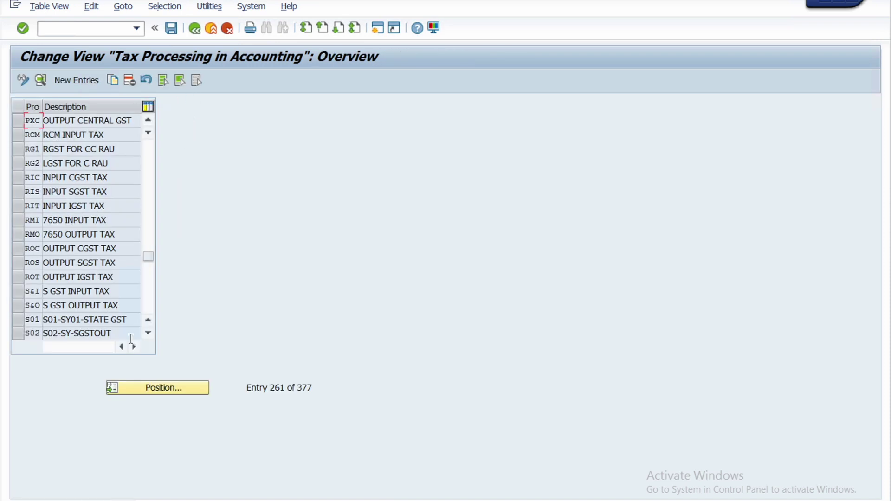
{"action": "left_click", "coordinate": [172, 29]}
Switch to the Excel workbook and change the output central GST key in cell C55 to PXC.
{"action": "key", "text": "alt+Tab"}
{"action": "left_click", "coordinate": [139, 309]}
{"action": "left_click_drag", "start_coordinate": [187, 86], "coordinate": [143, 84]}
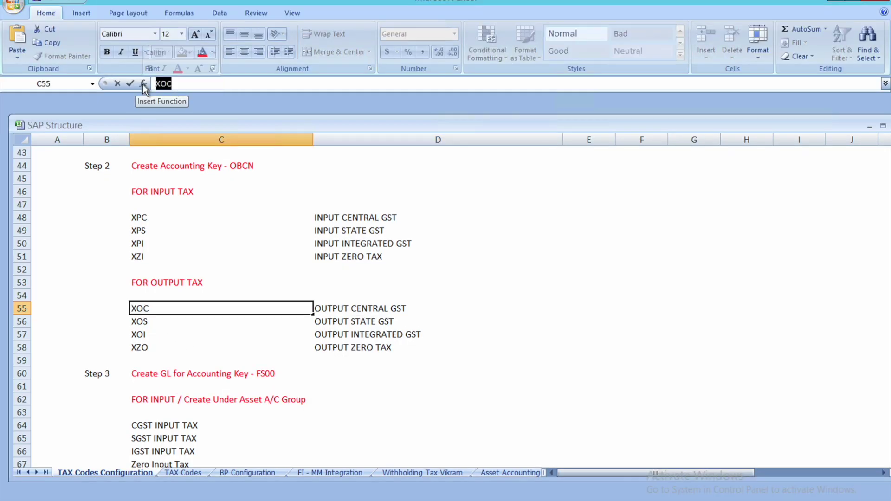
{"action": "type", "text": "PXC"}
{"action": "key", "text": "Return"}
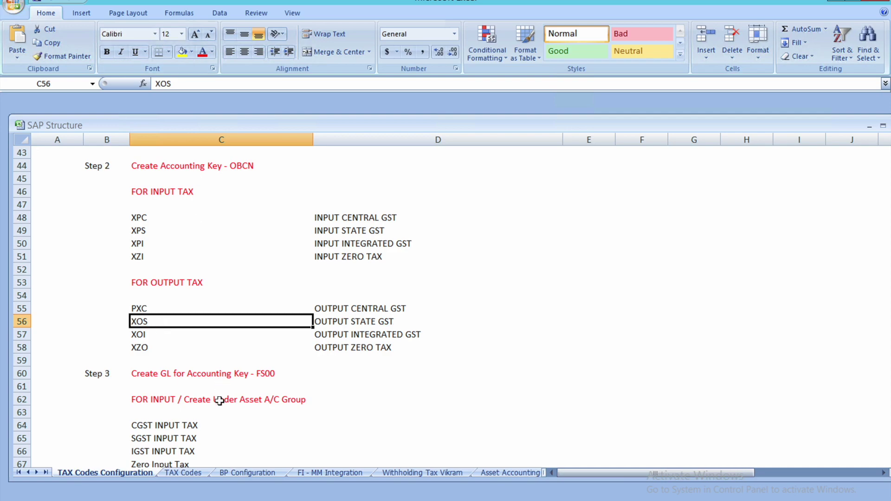
Return to SAP, copy the PXC entry, and set the copy's process key to XOS from the workbook's cell C56.
{"action": "key", "text": "alt+Tab"}
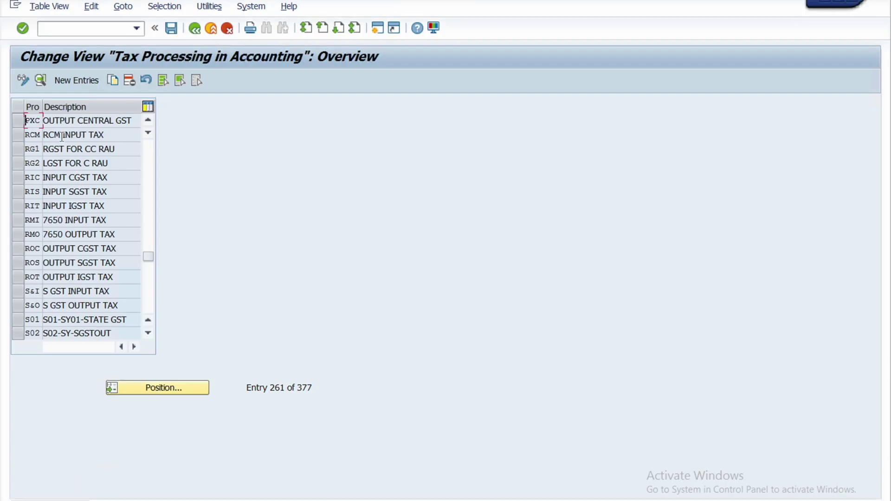
{"action": "left_click", "coordinate": [18, 120]}
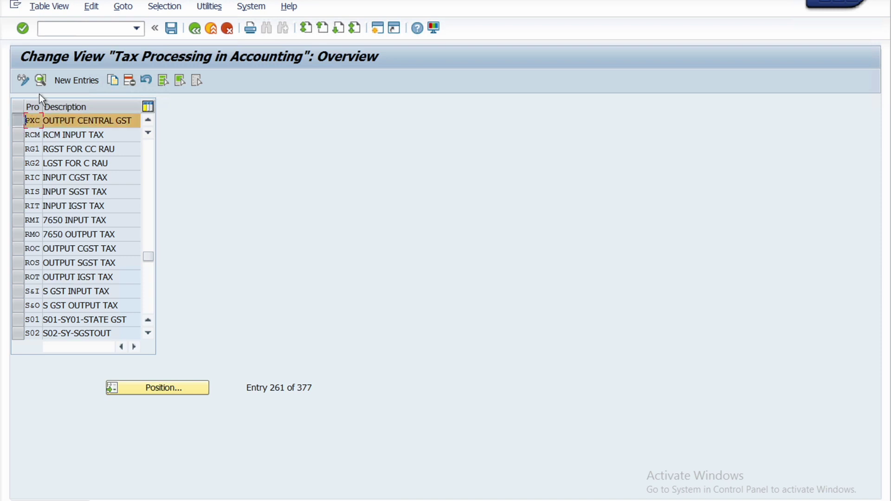
{"action": "left_click", "coordinate": [112, 81]}
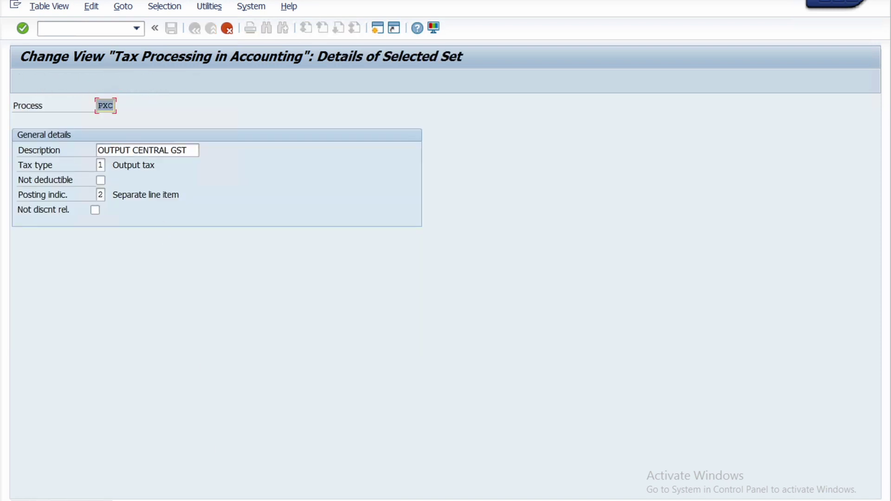
{"action": "mouse_move", "coordinate": [204, 499]}
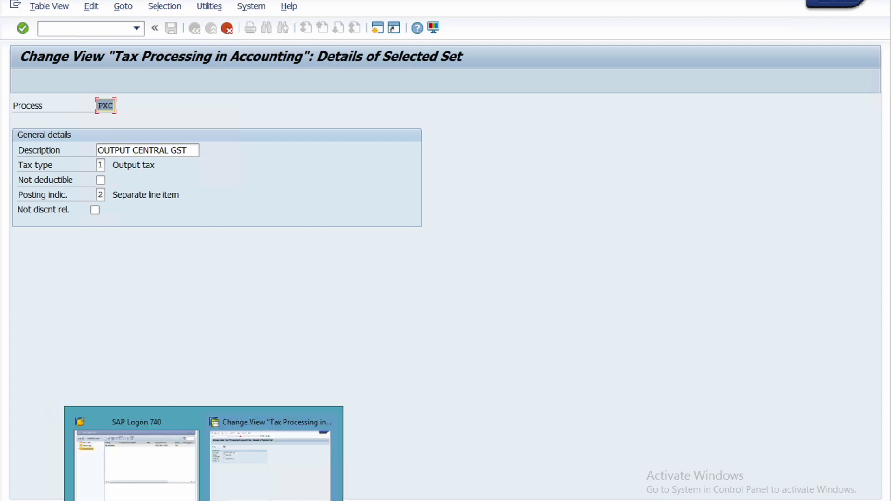
{"action": "left_click", "coordinate": [239, 497]}
{"action": "left_click_drag", "start_coordinate": [186, 84], "coordinate": [155, 84]}
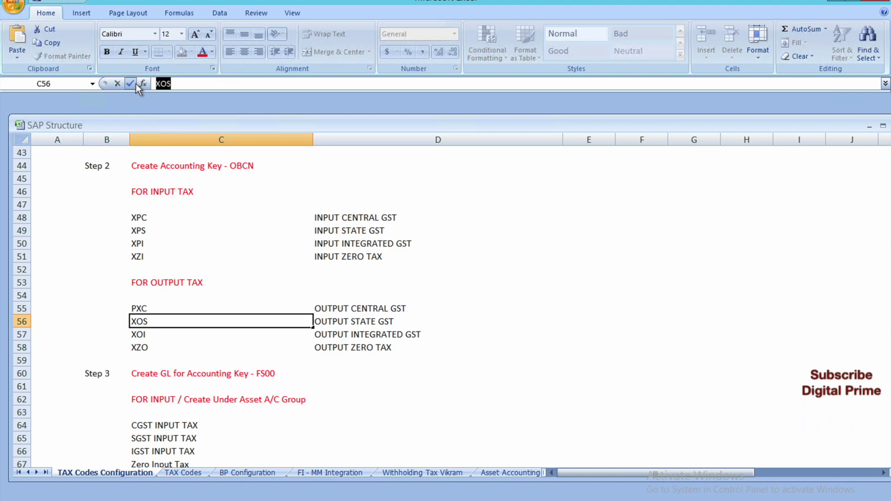
{"action": "left_click", "coordinate": [136, 84]}
{"action": "mouse_move", "coordinate": [203, 500]}
{"action": "left_click", "coordinate": [246, 460]}
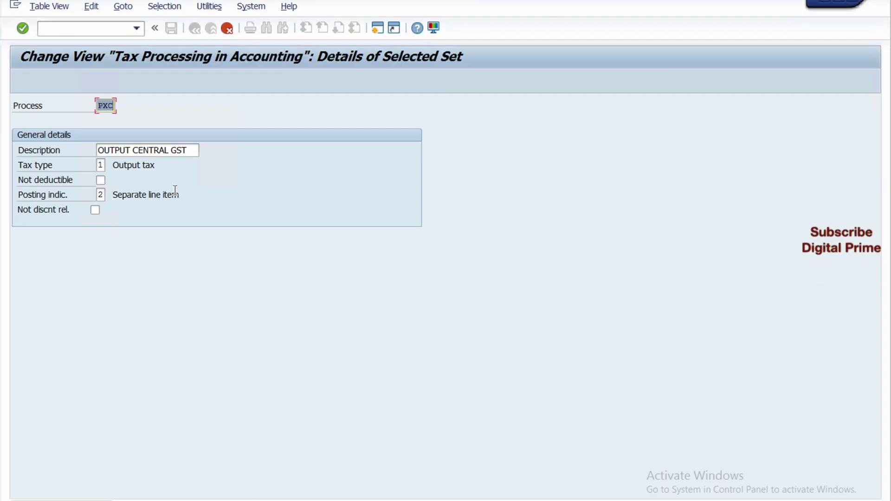
{"action": "type", "text": "xos"}
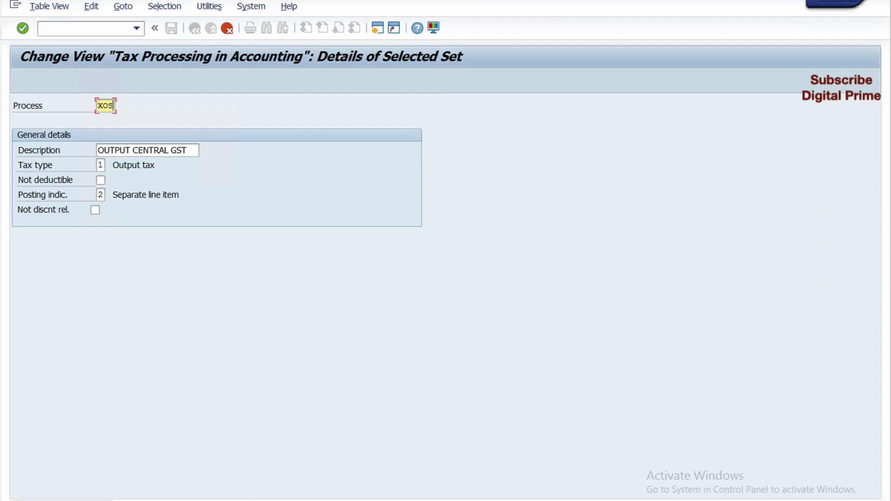
Copy the description OUTPUT STATE GST from workbook cell D56 into the new SAP entry and confirm it with process key PXS.
{"action": "key", "text": "alt+Tab"}
{"action": "key", "text": "Right"}
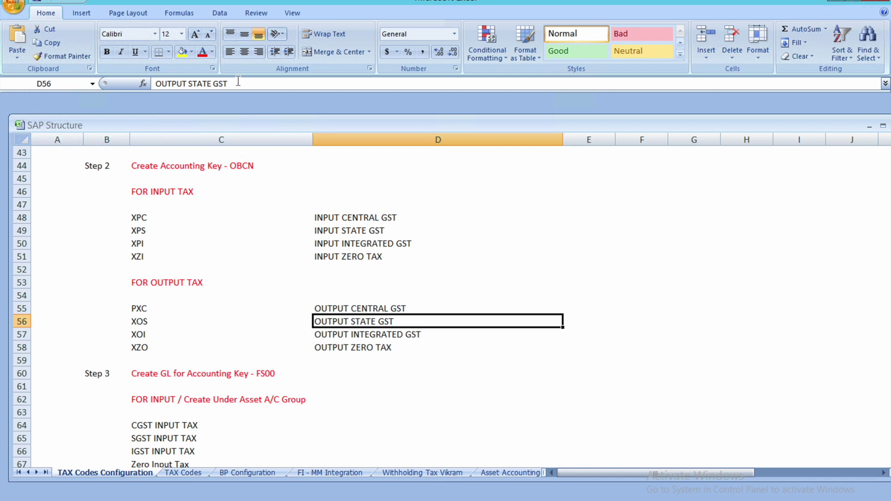
{"action": "left_click_drag", "start_coordinate": [238, 81], "coordinate": [113, 84]}
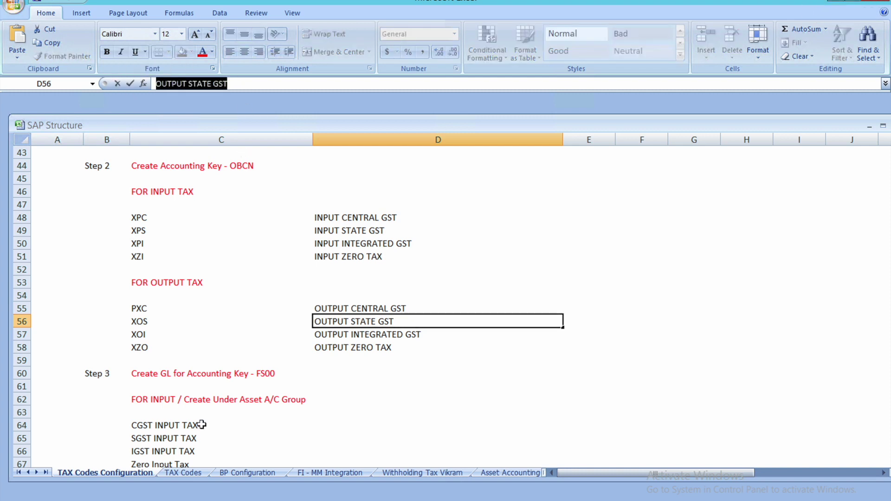
{"action": "left_click", "coordinate": [232, 480]}
{"action": "left_click", "coordinate": [197, 150]}
{"action": "left_click_drag", "start_coordinate": [197, 149], "coordinate": [37, 149]}
{"action": "key", "text": "ctrl+v"}
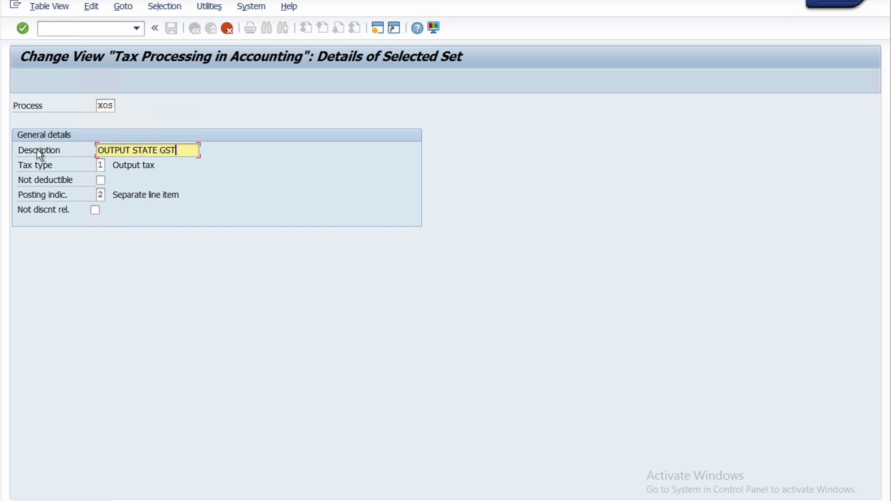
{"action": "key", "text": "Return"}
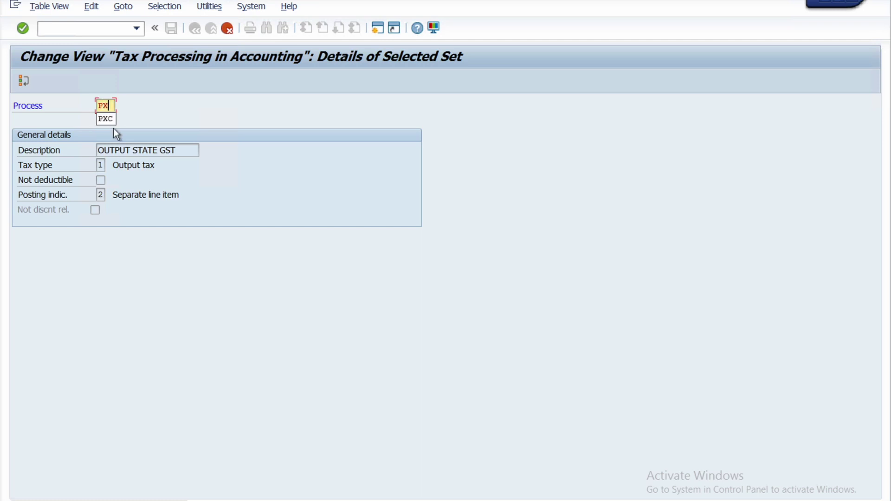
{"action": "key", "text": "Return"}
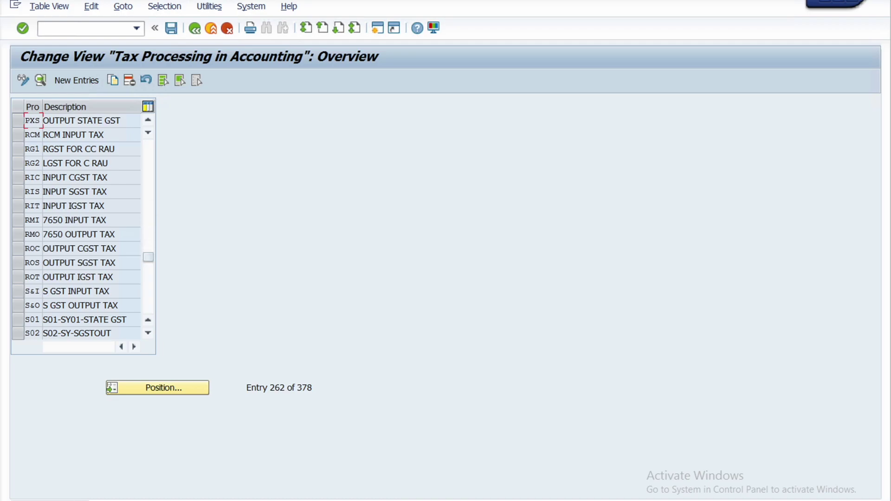
Switch to the Excel workbook and change the output state GST key in cell C56 to PXS.
{"action": "key", "text": "alt+Tab"}
{"action": "left_click", "coordinate": [145, 324]}
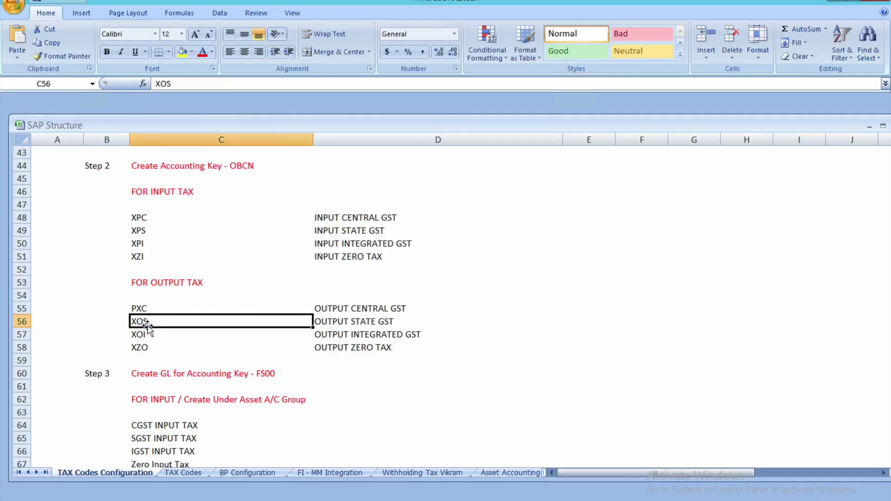
{"action": "type", "text": "PXS"}
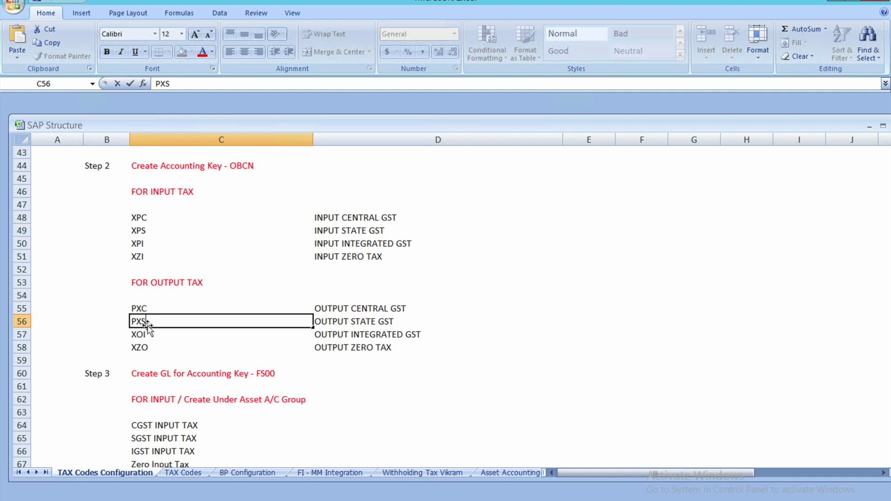
{"action": "key", "text": "Return"}
Compare the input tax keys in C48:C51 with the revised output tax keys in C55:C56.
{"action": "left_click", "coordinate": [158, 321]}
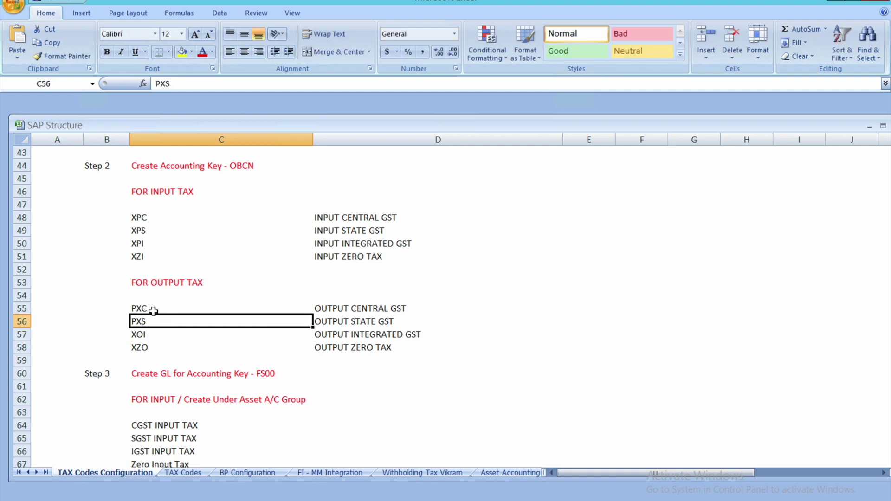
{"action": "left_click", "coordinate": [152, 310]}
{"action": "left_click", "coordinate": [150, 229]}
{"action": "left_click", "coordinate": [149, 216]}
{"action": "left_click_drag", "start_coordinate": [149, 216], "coordinate": [149, 255]}
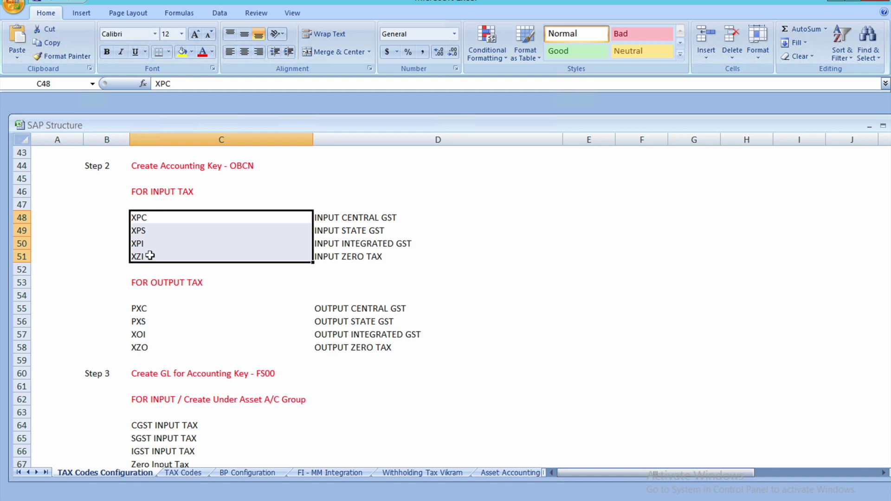
{"action": "left_click", "coordinate": [142, 305]}
{"action": "left_click_drag", "start_coordinate": [143, 305], "coordinate": [141, 321]}
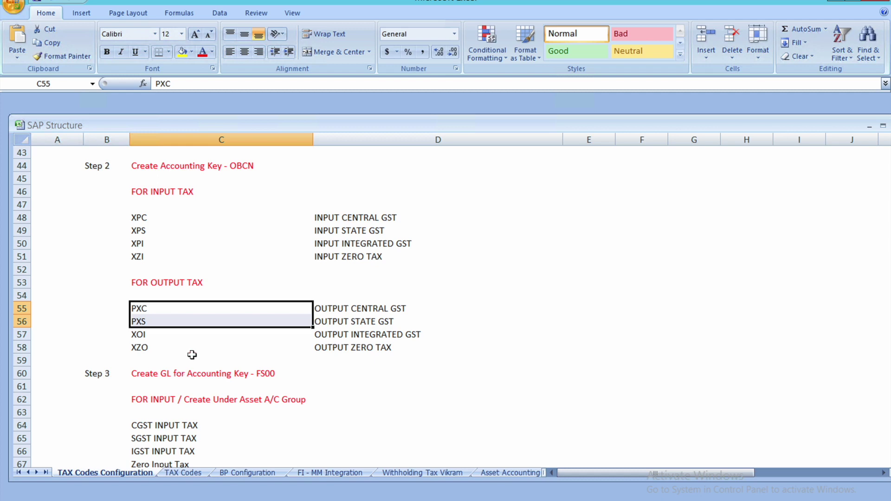
Change the output integrated GST key in cell C57 to PXI.
{"action": "left_click", "coordinate": [156, 338]}
{"action": "left_click_drag", "start_coordinate": [176, 83], "coordinate": [149, 85]}
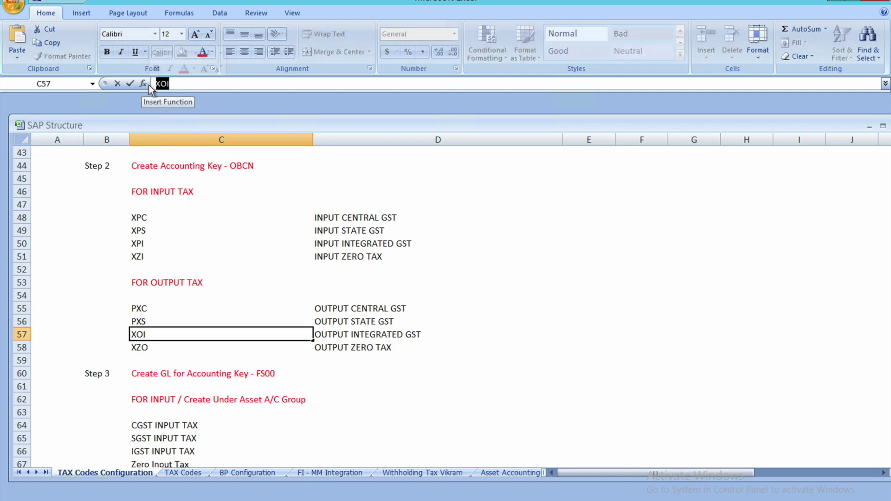
{"action": "type", "text": "PXI"}
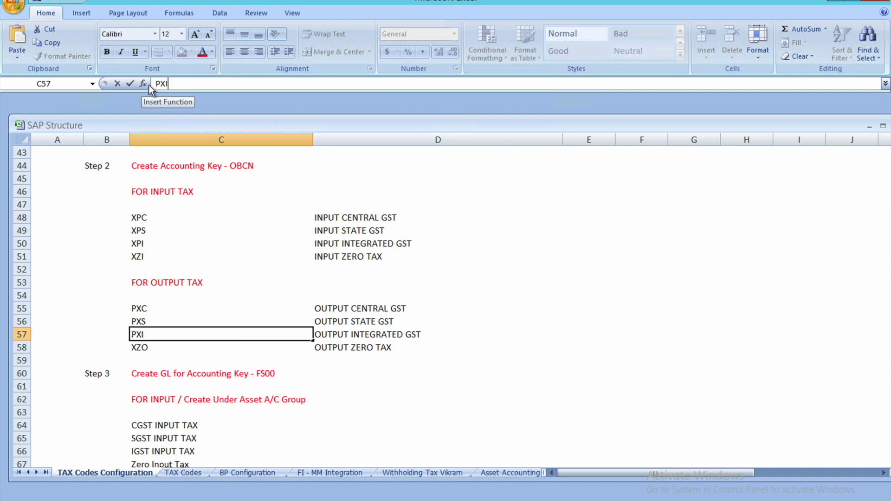
{"action": "key", "text": "Return"}
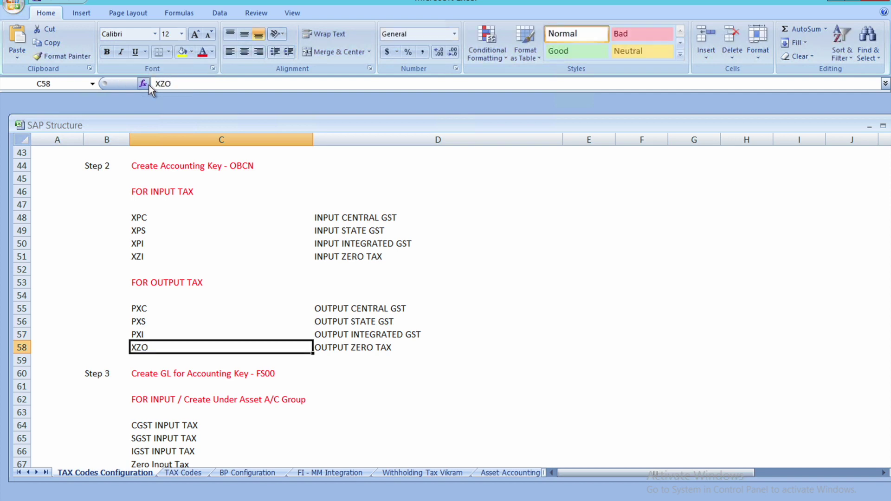
Copy the PXI key from cell C57, return to SAP, duplicate the PXS entry and set the duplicate's process key to PXI.
{"action": "left_click", "coordinate": [177, 333]}
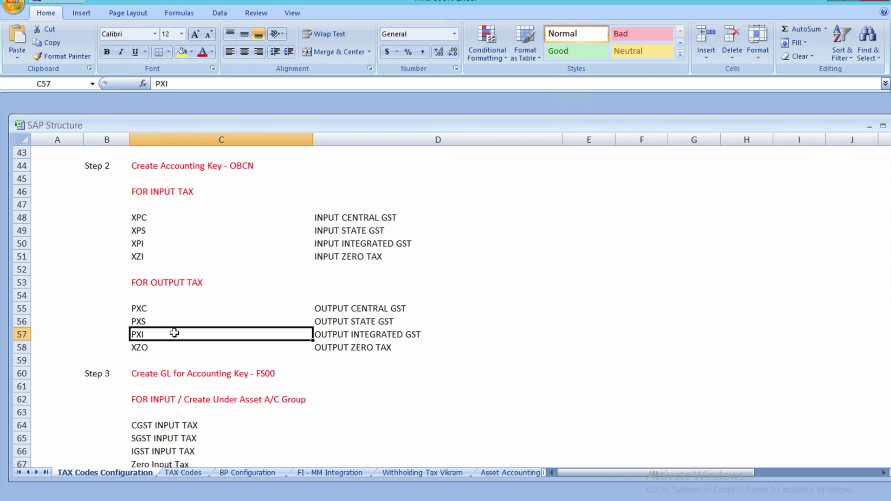
{"action": "left_click_drag", "start_coordinate": [175, 83], "coordinate": [141, 82]}
{"action": "key", "text": "ctrl+c"}
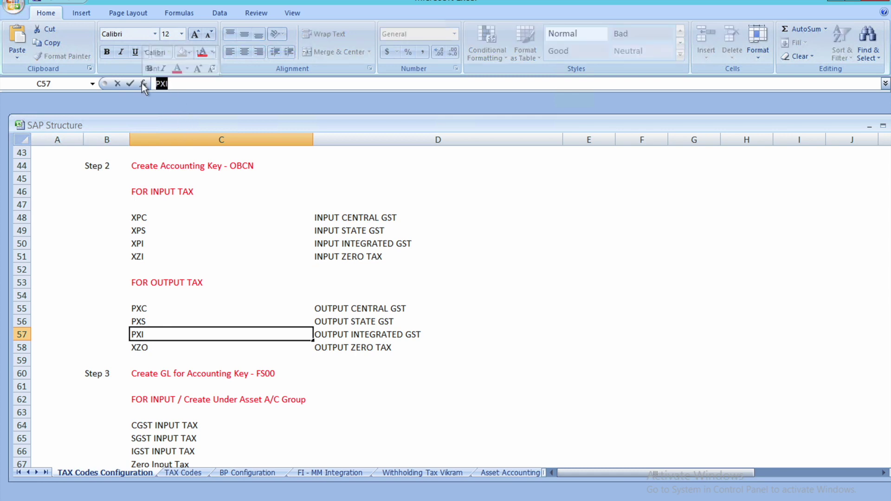
{"action": "key", "text": "Escape"}
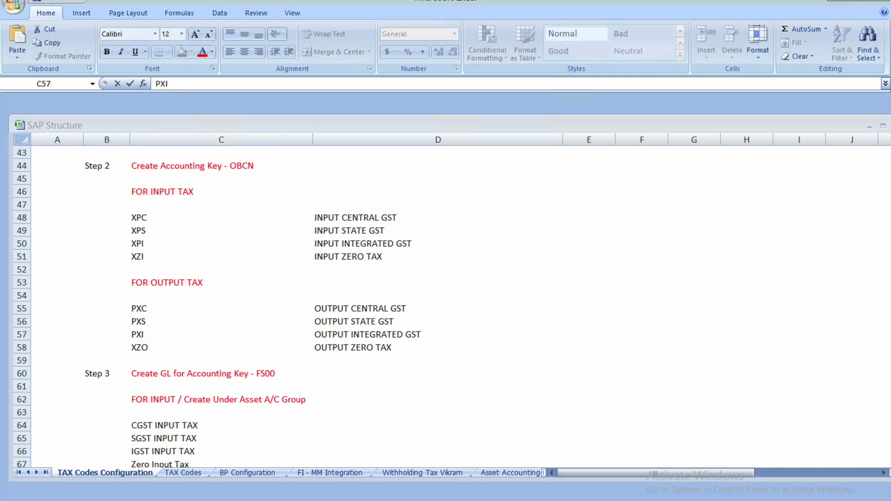
{"action": "left_click", "coordinate": [251, 480]}
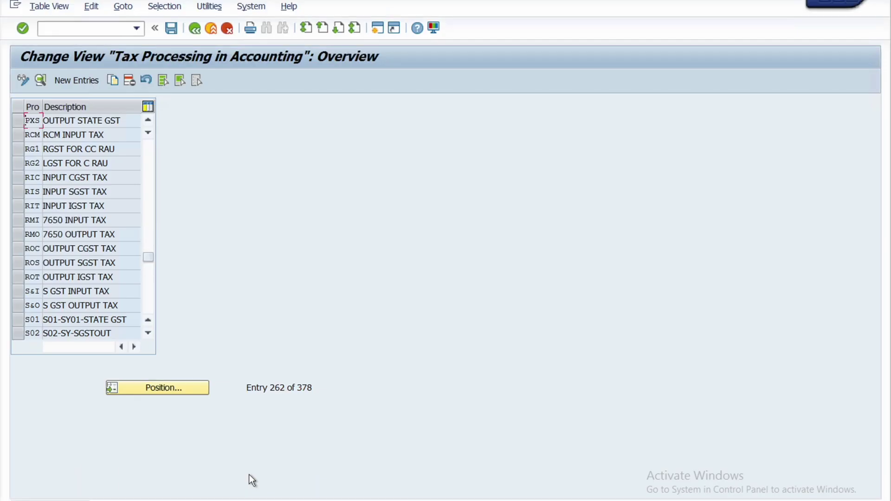
{"action": "left_click", "coordinate": [16, 121]}
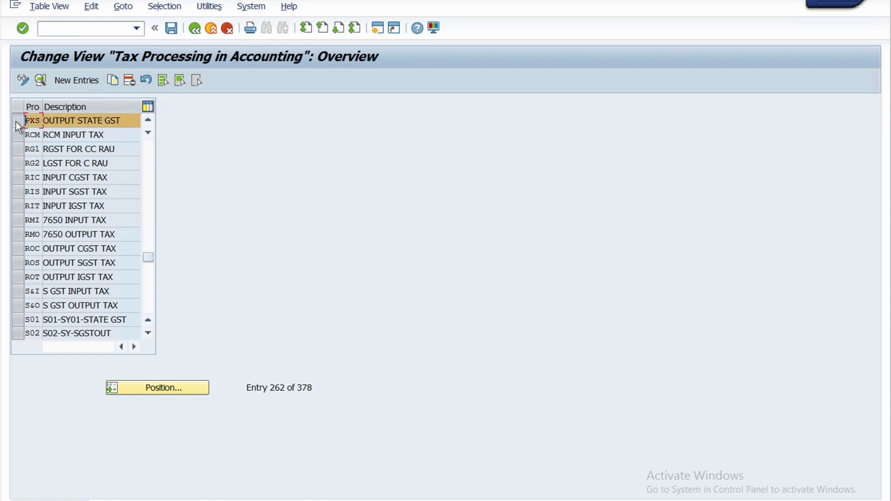
{"action": "left_click", "coordinate": [111, 82]}
{"action": "key", "text": "ctrl+v"}
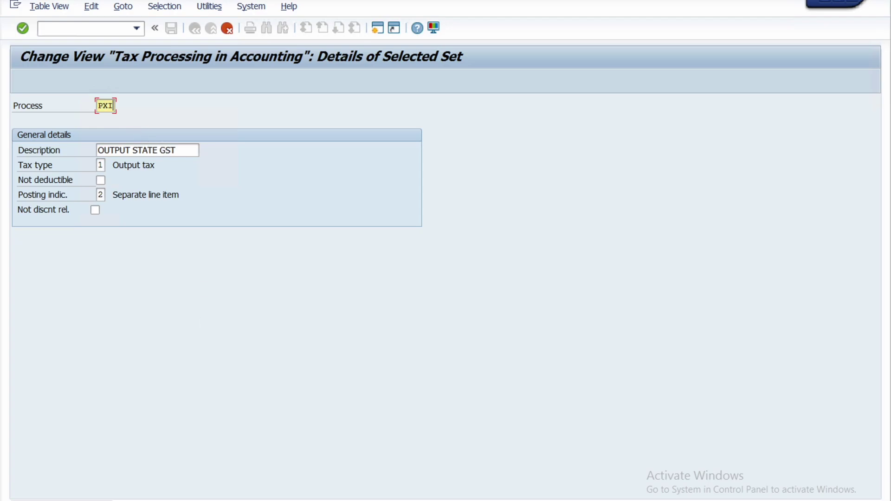
Copy the description OUTPUT INTEGRATED GST from workbook cell D57 into the PXI entry in SAP and return to the overview.
{"action": "key", "text": "alt+Tab"}
{"action": "left_click", "coordinate": [350, 334]}
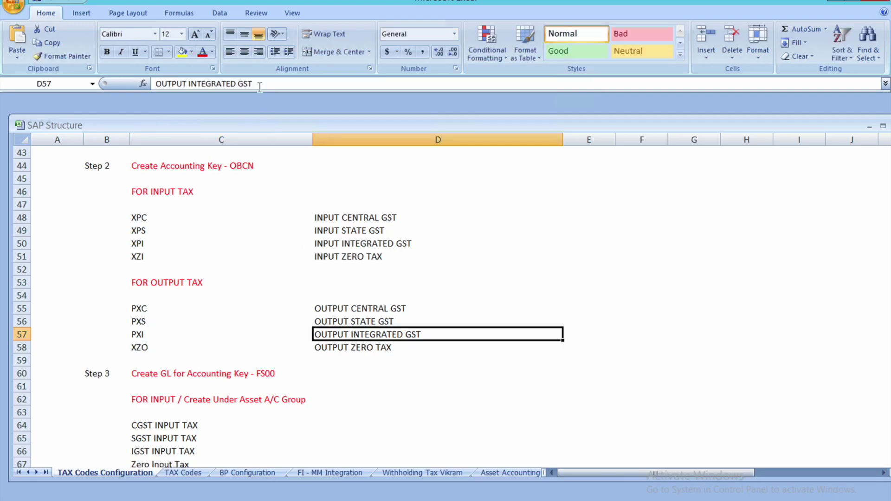
{"action": "left_click_drag", "start_coordinate": [260, 87], "coordinate": [156, 84]}
{"action": "key", "text": "ctrl+c"}
{"action": "left_click", "coordinate": [245, 478]}
{"action": "left_click_drag", "start_coordinate": [183, 154], "coordinate": [60, 157]}
{"action": "key", "text": "ctrl+v"}
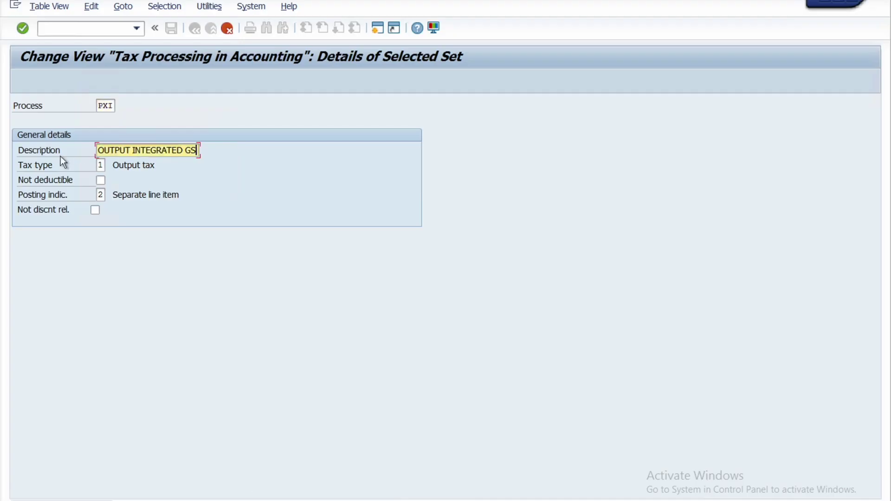
{"action": "key", "text": "F3"}
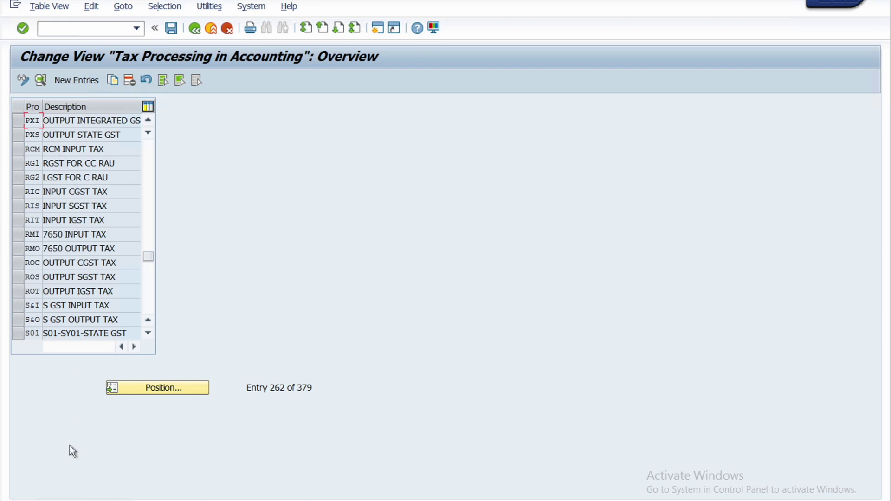
Save the PXI entry in SAP and copy the XZO key from cell C58 of the workbook.
{"action": "left_click", "coordinate": [170, 29]}
{"action": "key", "text": "alt+Tab"}
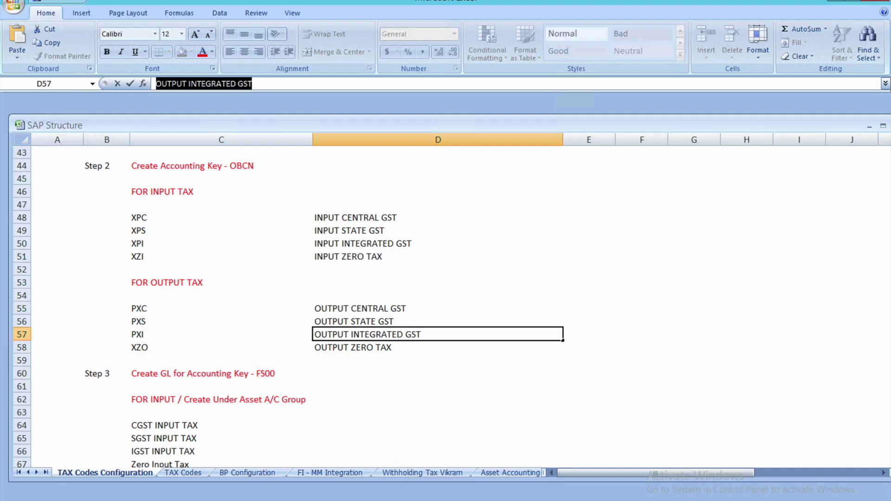
{"action": "left_click", "coordinate": [349, 348]}
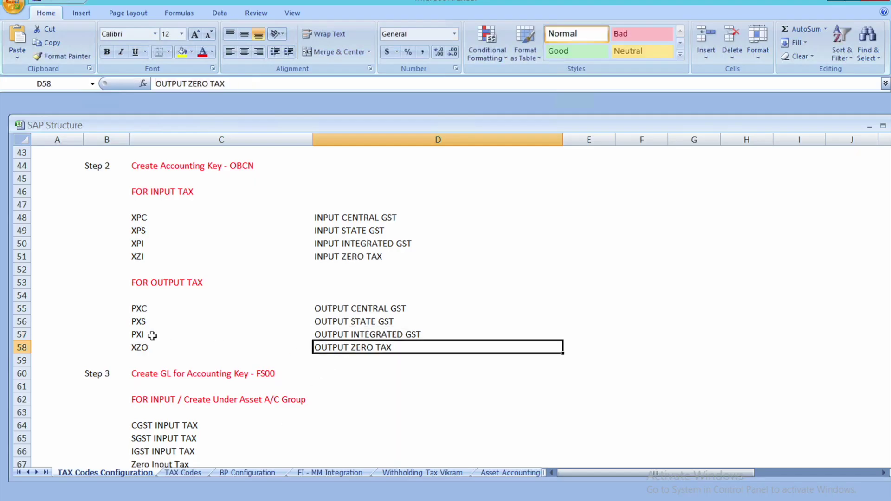
{"action": "left_click", "coordinate": [142, 348]}
{"action": "left_click_drag", "start_coordinate": [178, 84], "coordinate": [145, 81]}
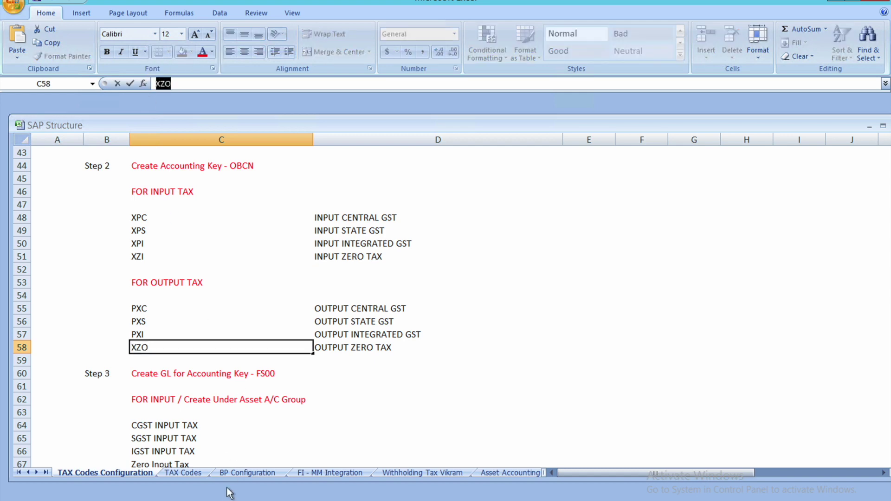
Return to SAP, duplicate the PXI entry and set the duplicate's process key to XZO.
{"action": "key", "text": "alt+Tab"}
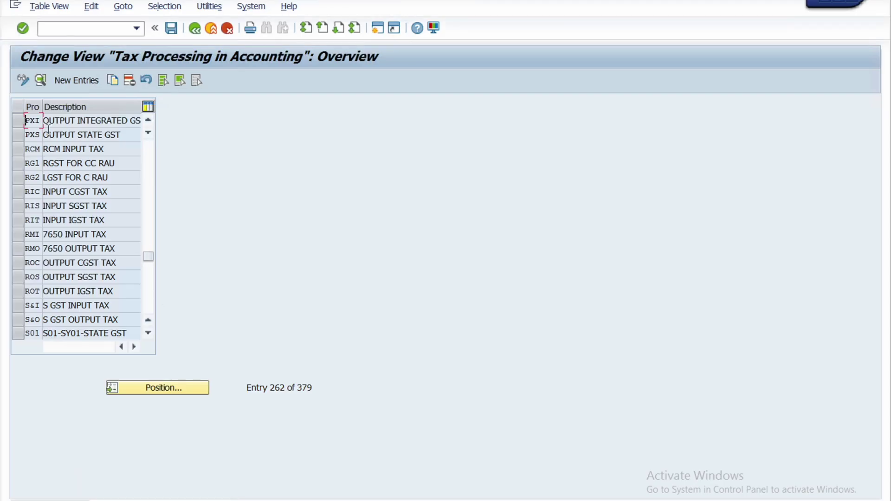
{"action": "left_click", "coordinate": [17, 119]}
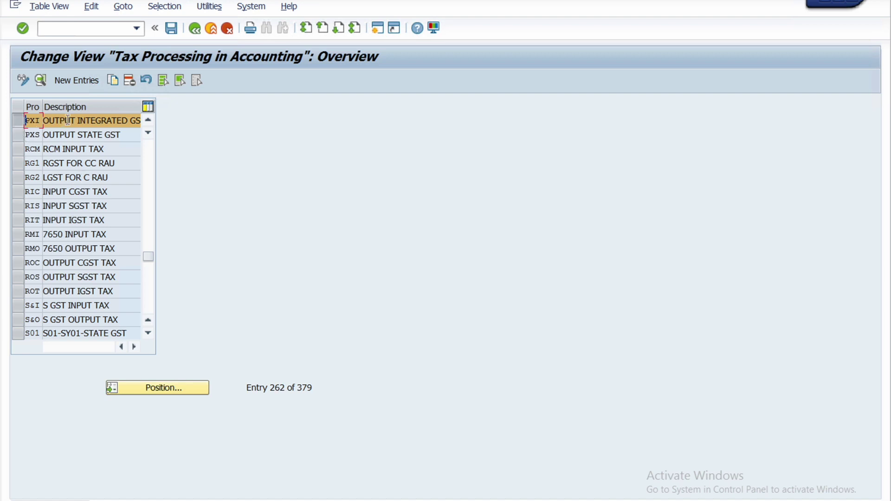
{"action": "left_click", "coordinate": [114, 80]}
{"action": "type", "text": "xzo"}
Copy the description OUTPUT ZERO TAX from workbook cell D58 into the XZO entry in SAP and save the entry.
{"action": "key", "text": "alt+Tab"}
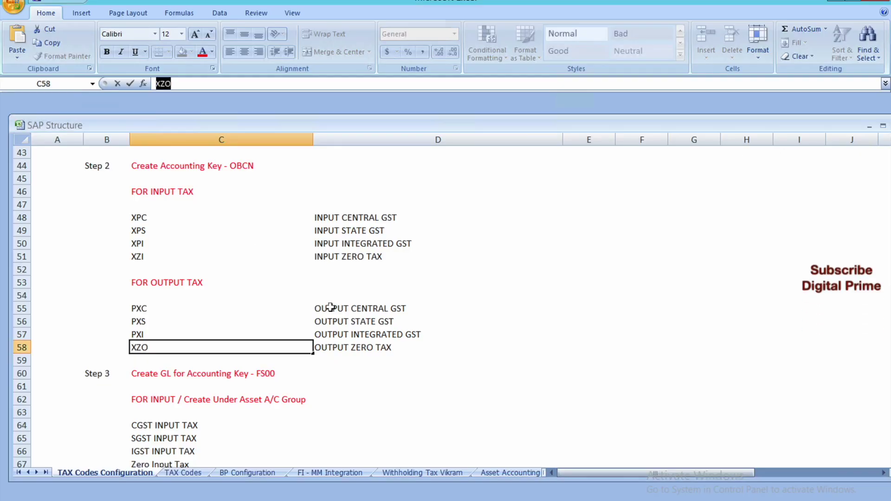
{"action": "key", "text": "Tab"}
{"action": "left_click_drag", "start_coordinate": [228, 83], "coordinate": [156, 83]}
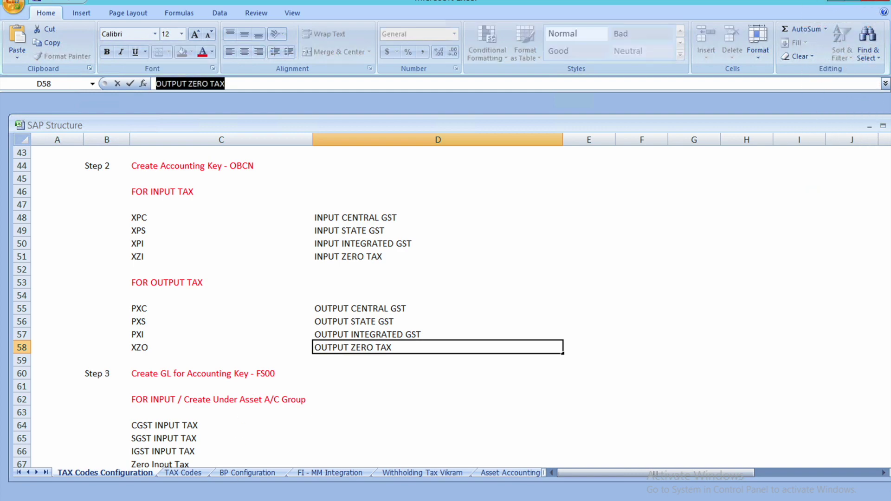
{"action": "left_click", "coordinate": [240, 474]}
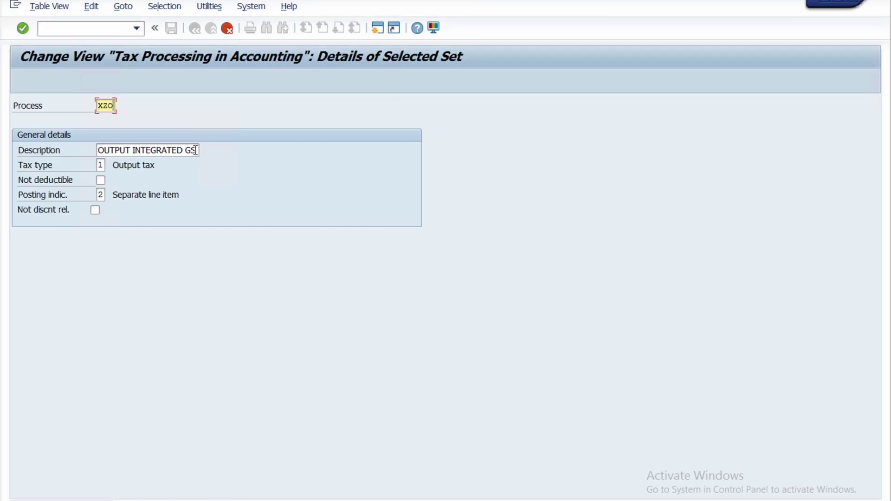
{"action": "left_click_drag", "start_coordinate": [196, 150], "coordinate": [88, 150]}
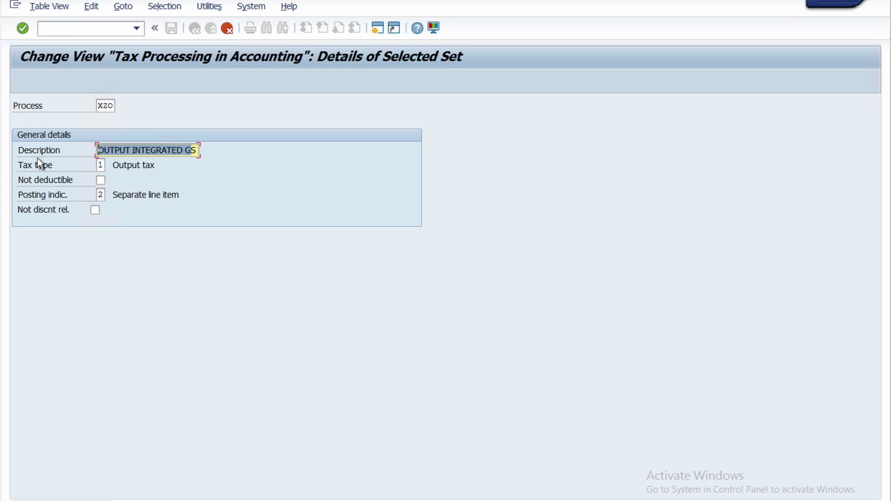
{"action": "key", "text": "ctrl+v"}
{"action": "key", "text": "BackSpace"}
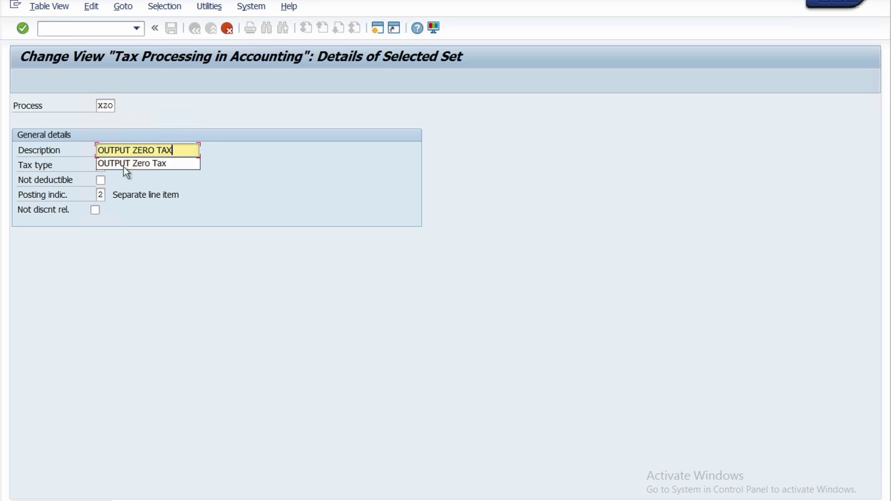
{"action": "key", "text": "F3"}
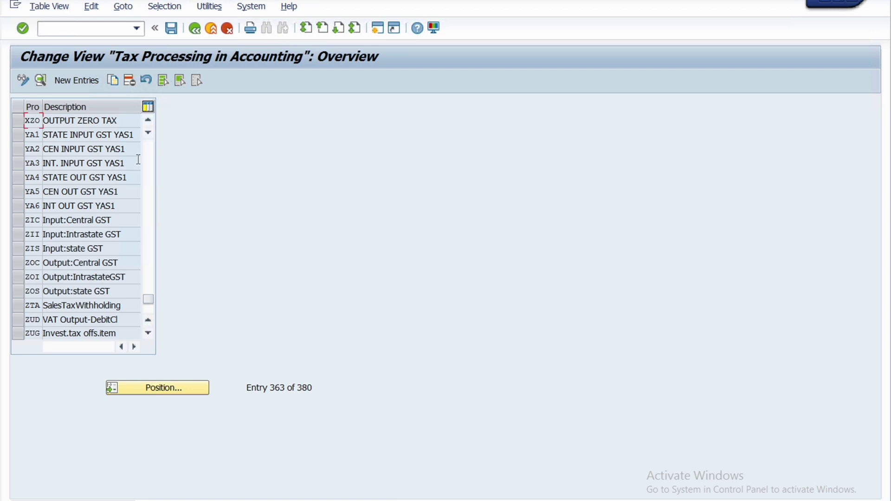
{"action": "left_click", "coordinate": [171, 29]}
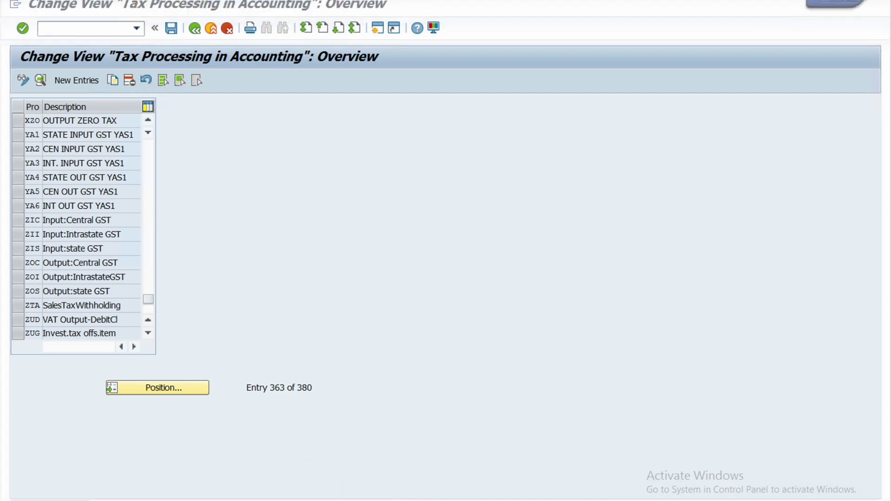
Switch to the workbook and review the input tax keys in C48:C51 and the output tax keys in C55:C58.
{"action": "key", "text": "alt+Tab"}
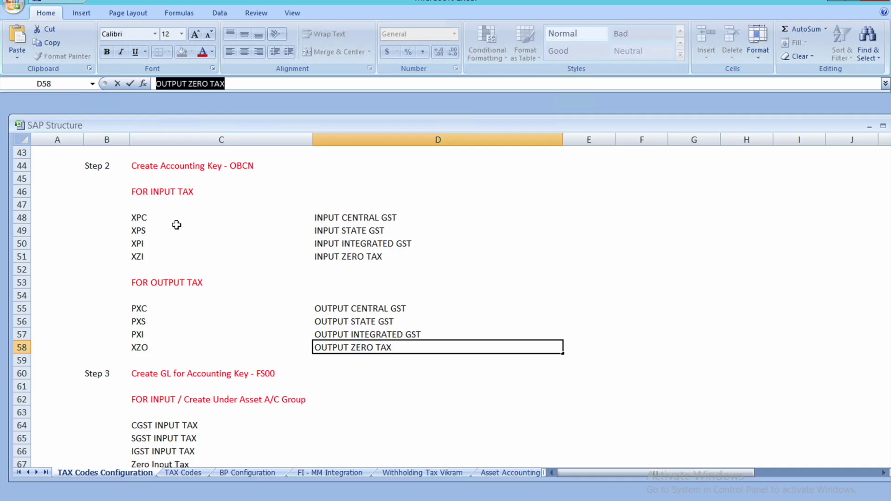
{"action": "left_click", "coordinate": [162, 217]}
{"action": "left_click_drag", "start_coordinate": [160, 217], "coordinate": [155, 258]}
{"action": "left_click_drag", "start_coordinate": [143, 308], "coordinate": [144, 345]}
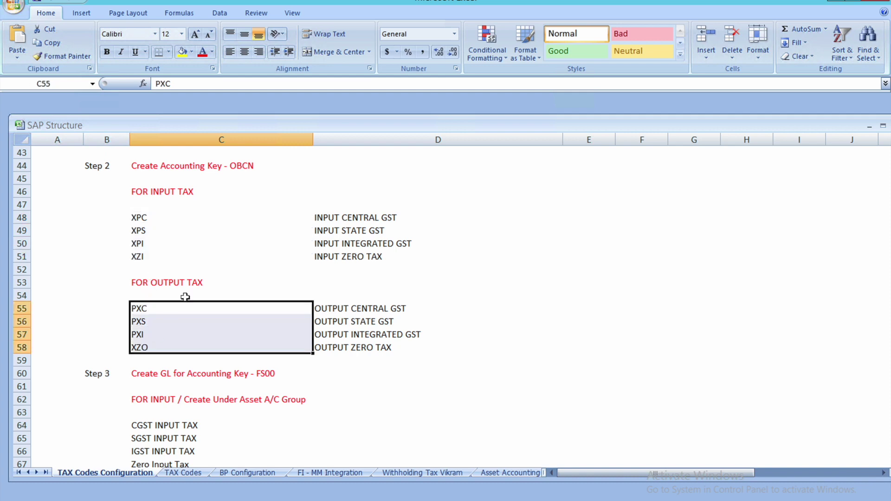
{"action": "left_click", "coordinate": [178, 253]}
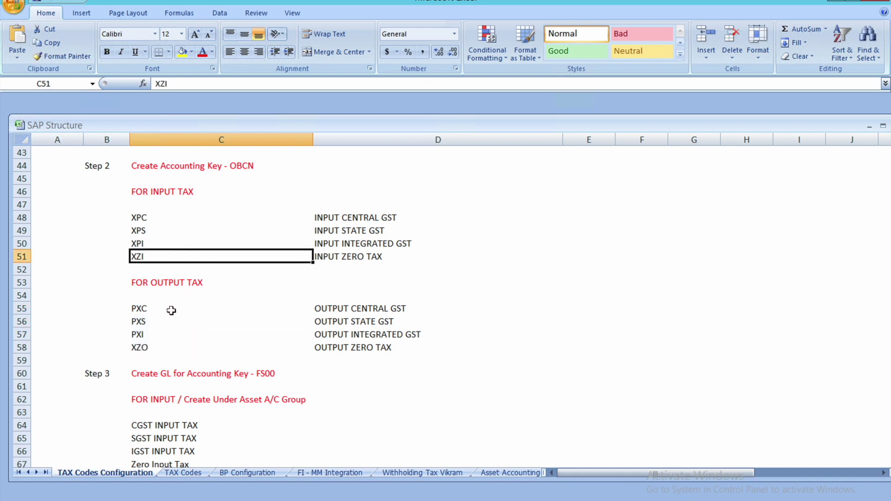
Examine the Step 3 list of GL accounts for FS00, covering the input tax accounts in C64:C67 and output tax accounts in C71:C74.
{"action": "left_click", "coordinate": [151, 373]}
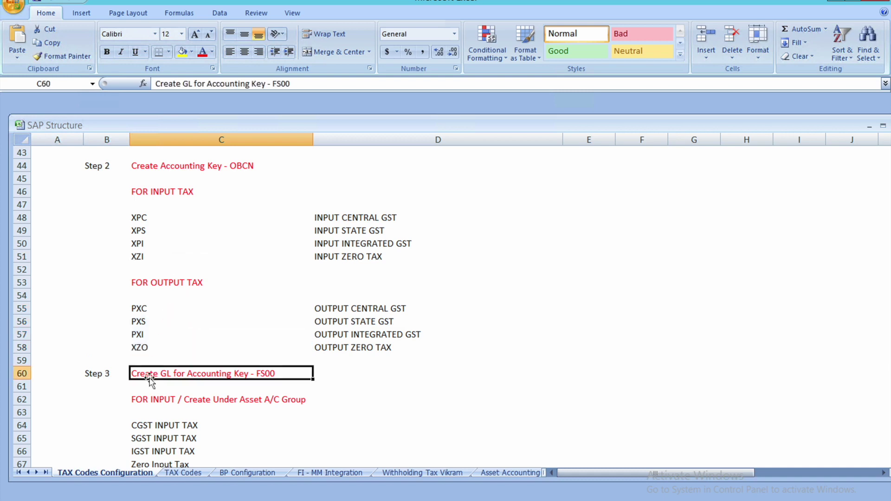
{"action": "scroll", "coordinate": [216, 419], "scroll_direction": "down", "scroll_amount": 2}
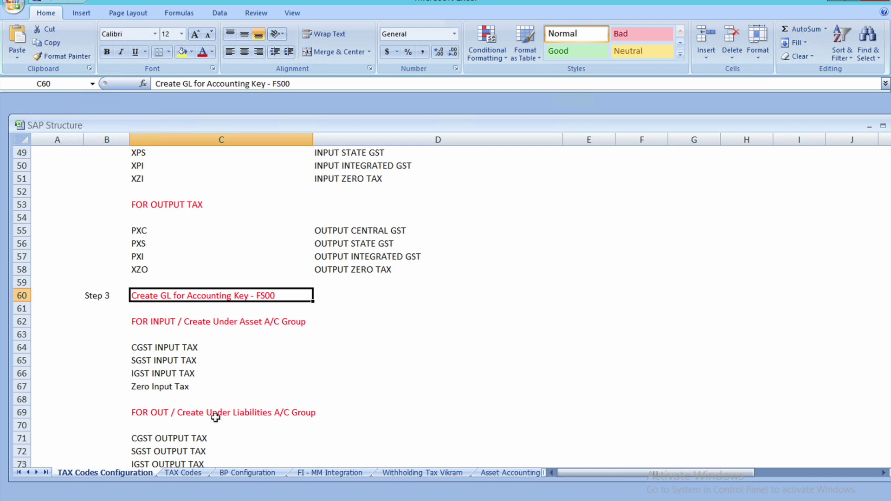
{"action": "left_click", "coordinate": [184, 412]}
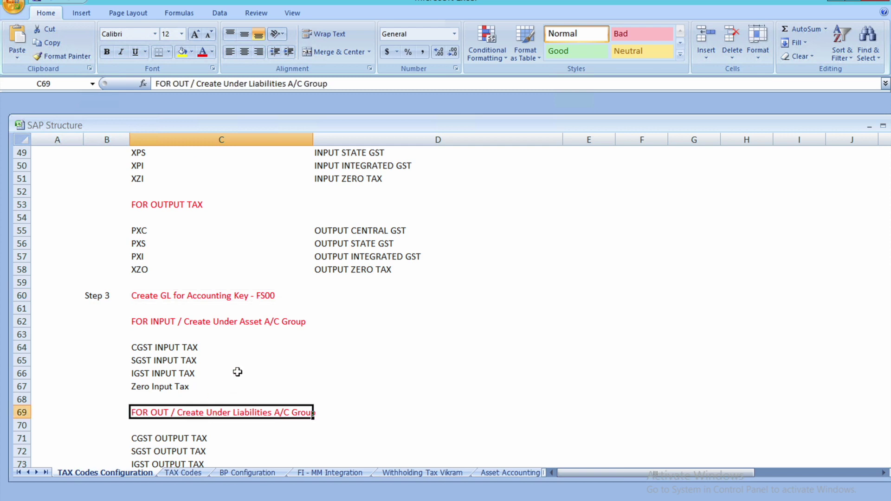
{"action": "scroll", "coordinate": [236, 370], "scroll_direction": "down", "scroll_amount": 2}
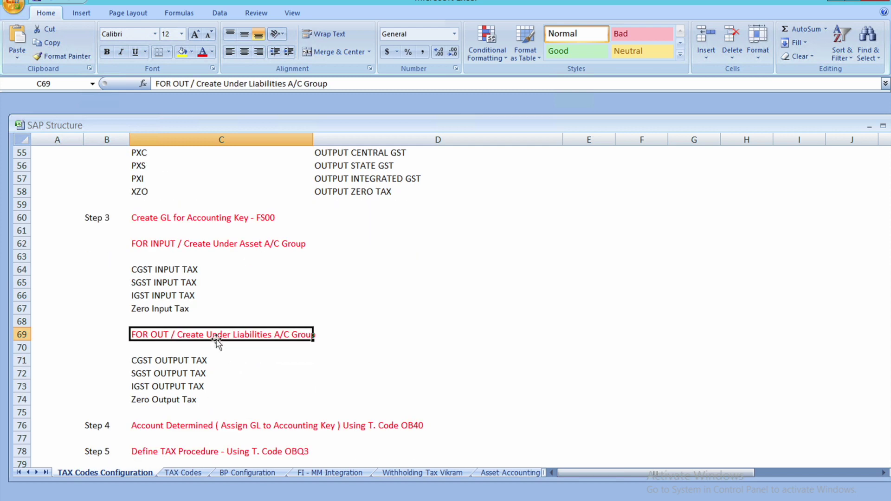
{"action": "left_click", "coordinate": [184, 268]}
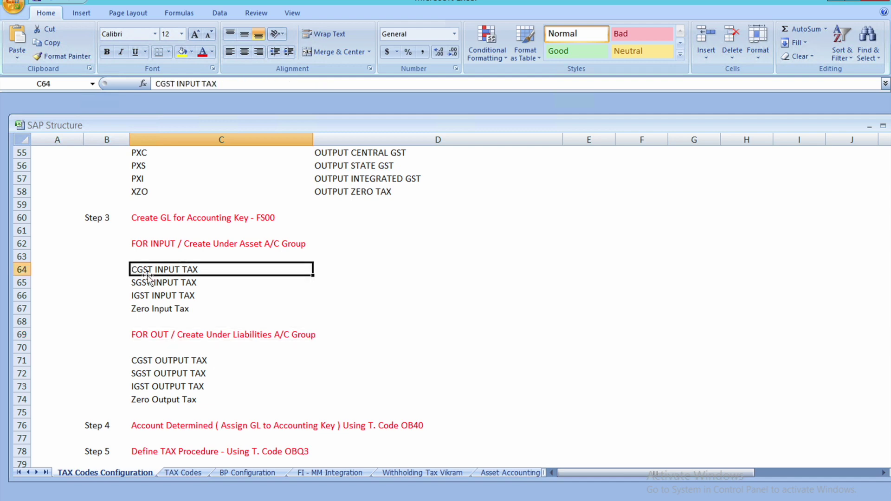
{"action": "left_click", "coordinate": [158, 298]}
{"action": "left_click", "coordinate": [158, 308]}
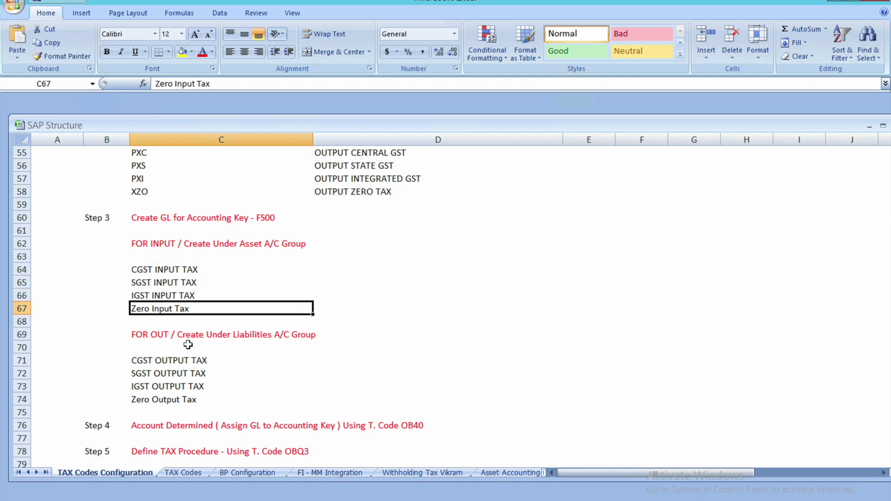
{"action": "left_click_drag", "start_coordinate": [179, 360], "coordinate": [176, 397]}
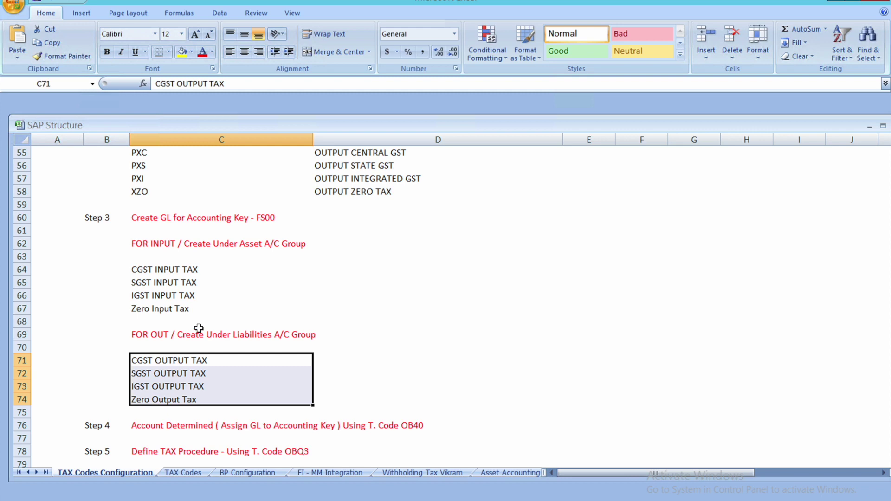
Review the workbook's Step 1 condition types (OBQ1/OBYZ) against the Step 2 accounting keys (OBCN).
{"action": "scroll", "coordinate": [198, 328], "scroll_direction": "up", "scroll_amount": 2}
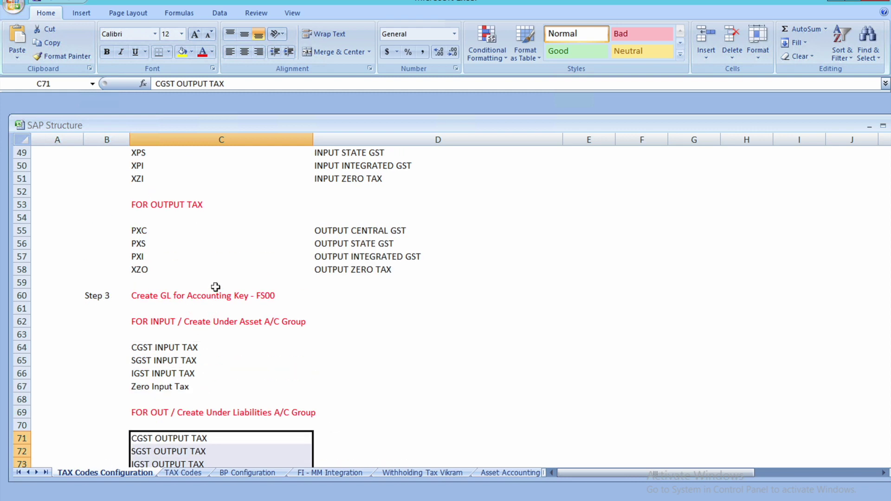
{"action": "left_click", "coordinate": [226, 270]}
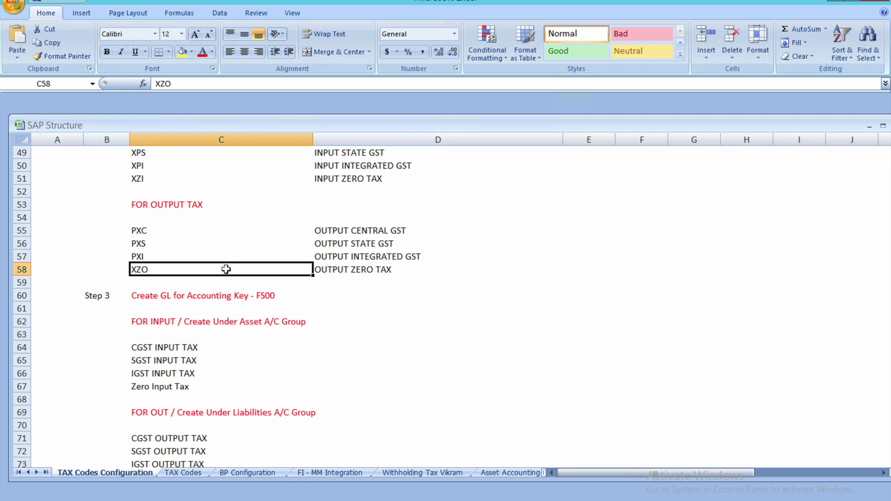
{"action": "scroll", "coordinate": [225, 269], "scroll_direction": "up", "scroll_amount": 8}
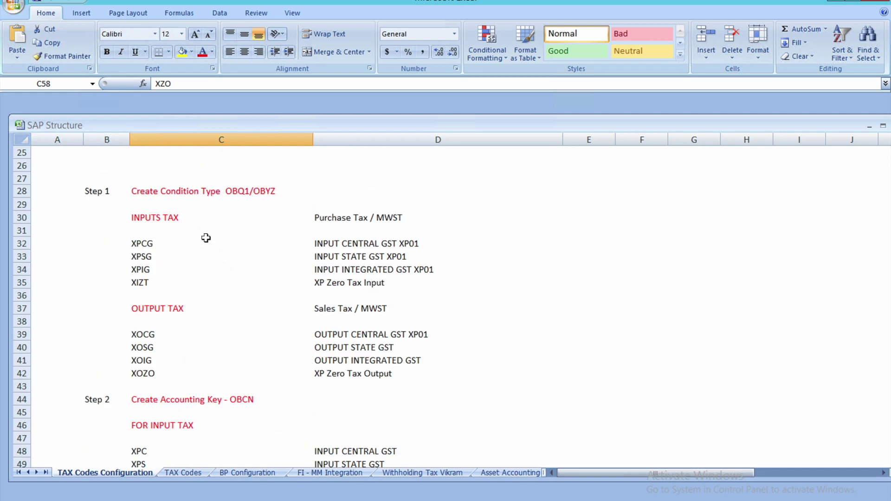
{"action": "left_click", "coordinate": [161, 190]}
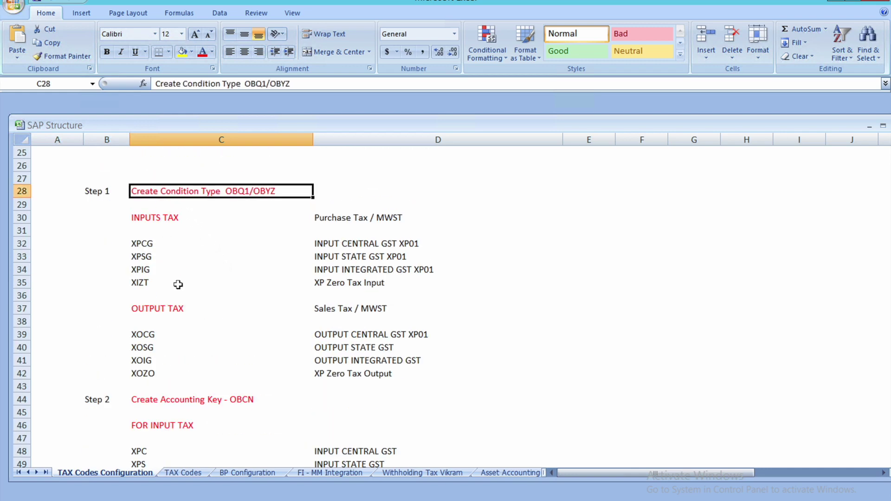
{"action": "left_click", "coordinate": [164, 398]}
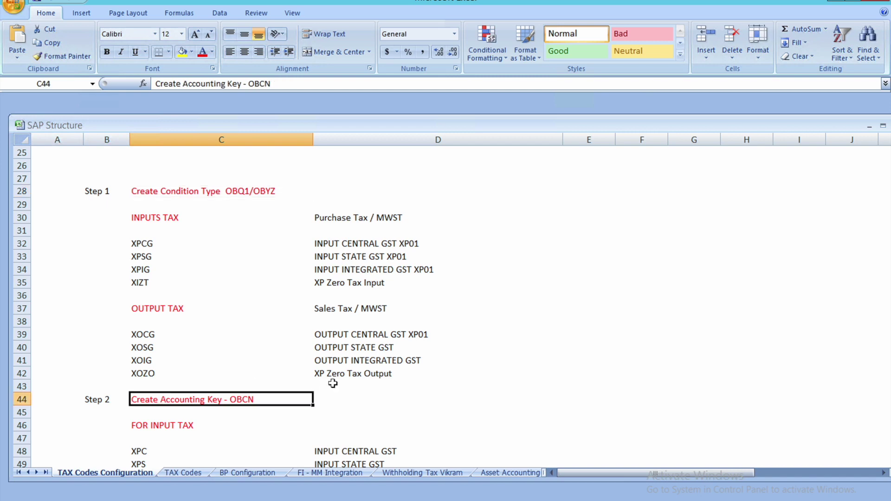
{"action": "scroll", "coordinate": [333, 383], "scroll_direction": "down", "scroll_amount": 1}
{"action": "scroll", "coordinate": [333, 383], "scroll_direction": "down", "scroll_amount": 5}
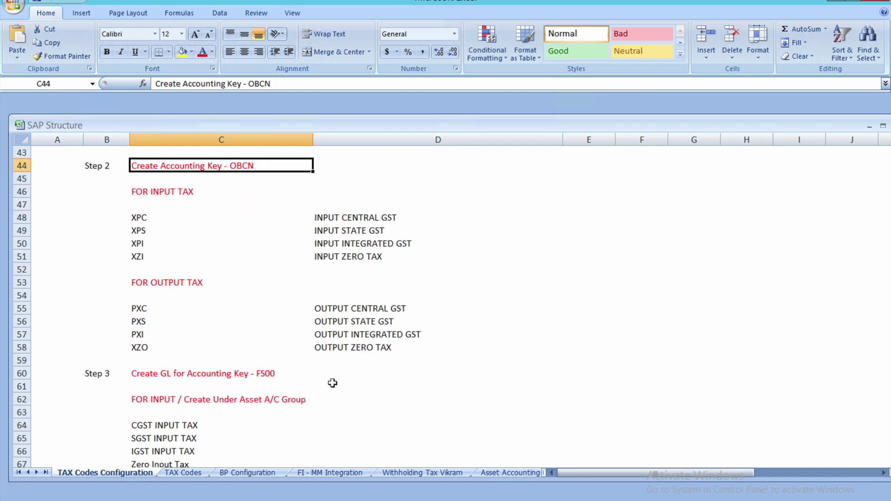
{"action": "scroll", "coordinate": [333, 383], "scroll_direction": "up", "scroll_amount": 3}
{"action": "scroll", "coordinate": [332, 383], "scroll_direction": "up", "scroll_amount": 4}
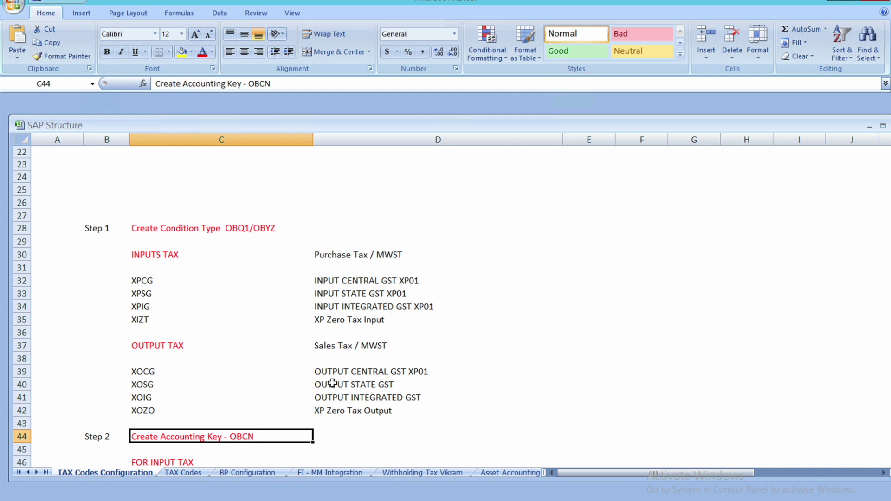
{"action": "left_click", "coordinate": [201, 235]}
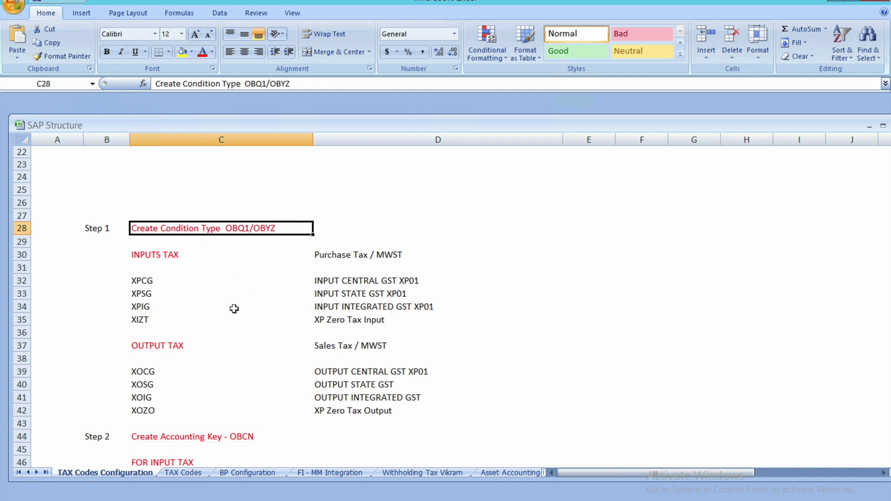
{"action": "scroll", "coordinate": [234, 309], "scroll_direction": "down", "scroll_amount": 3}
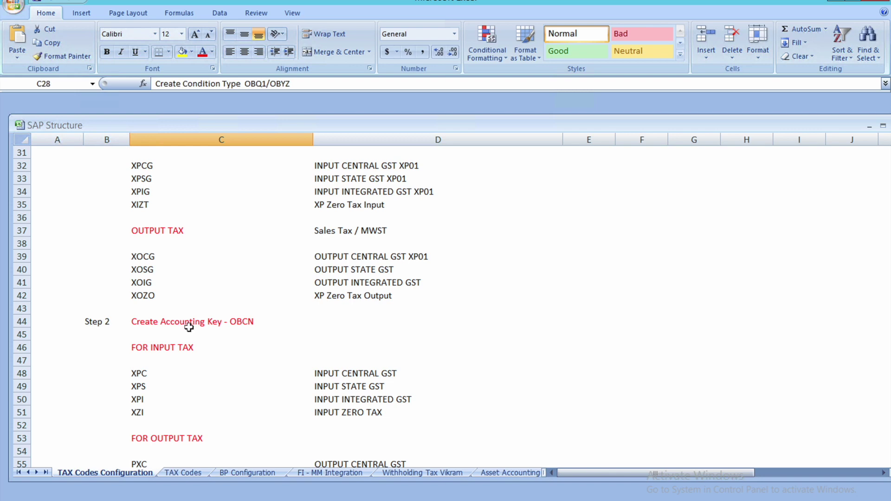
{"action": "left_click", "coordinate": [200, 320]}
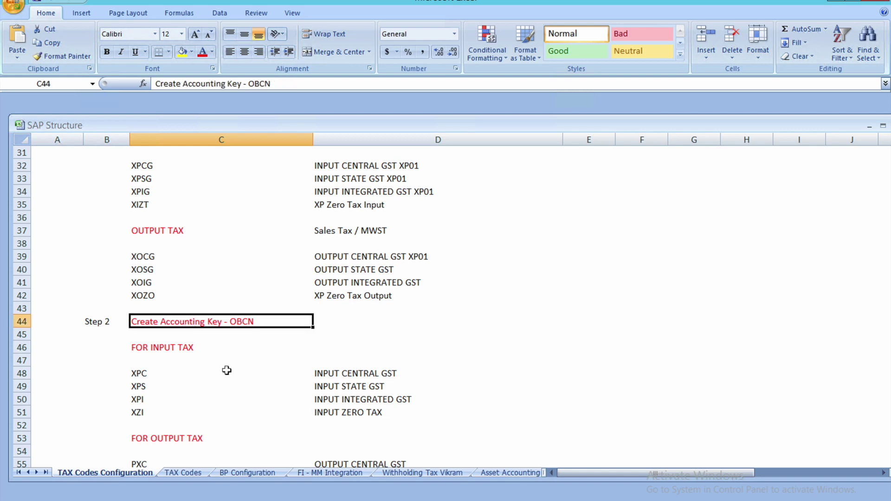
{"action": "scroll", "coordinate": [275, 333], "scroll_direction": "up", "scroll_amount": 4}
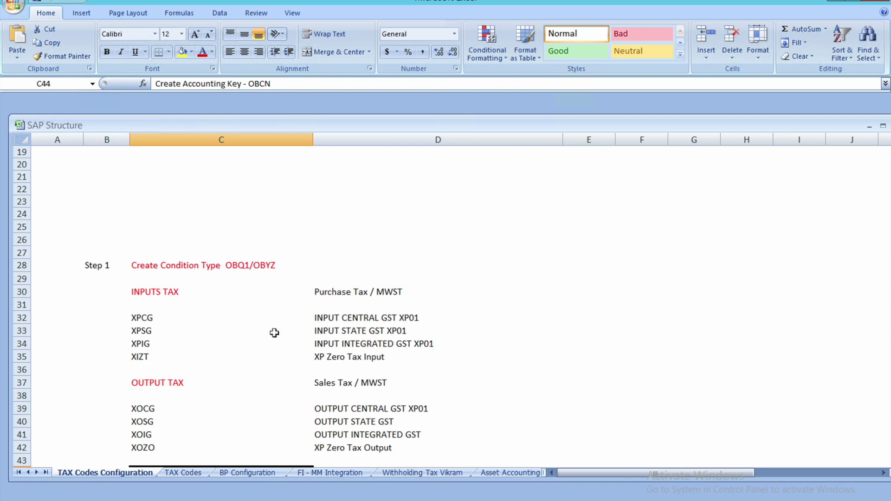
{"action": "left_click", "coordinate": [192, 270]}
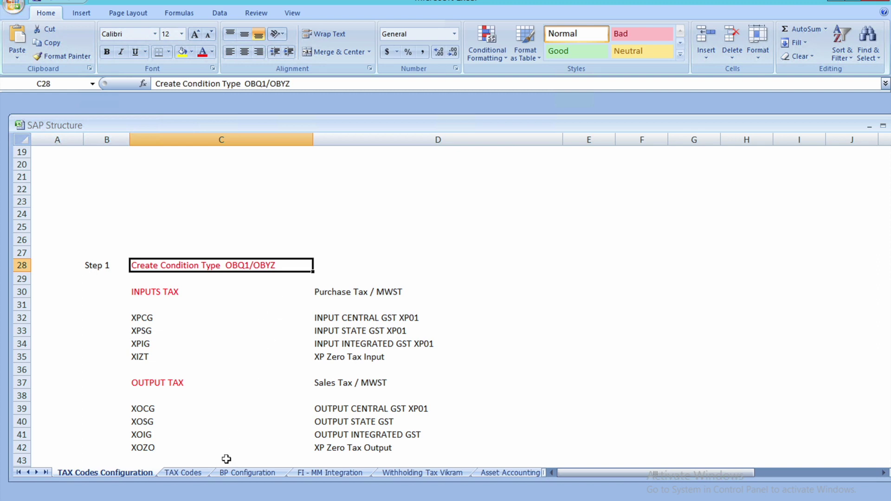
Return to SAP, and from there switch to the browser window with the SAP Community home page.
{"action": "left_click", "coordinate": [255, 474]}
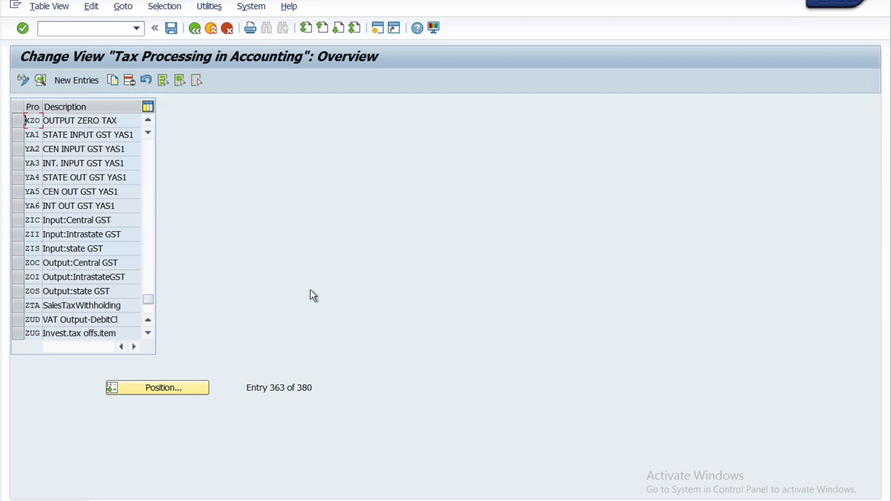
{"action": "key", "text": "ctrl+Up"}
{"action": "left_click", "coordinate": [271, 402]}
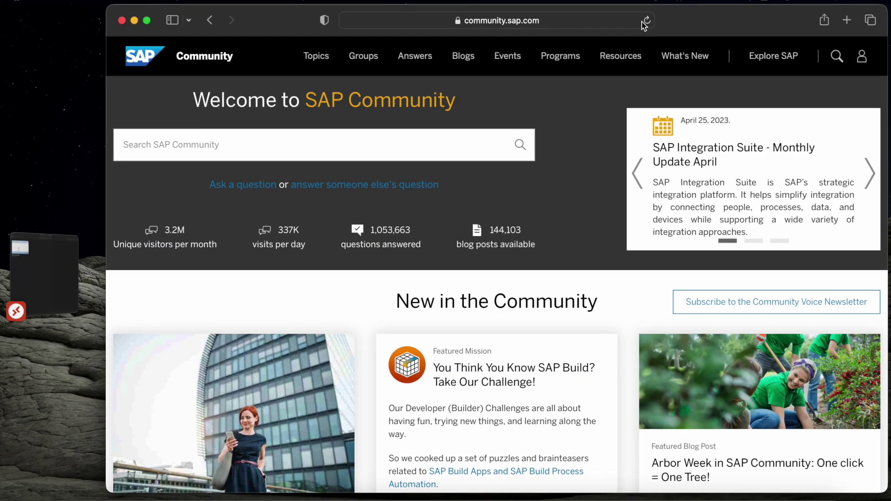